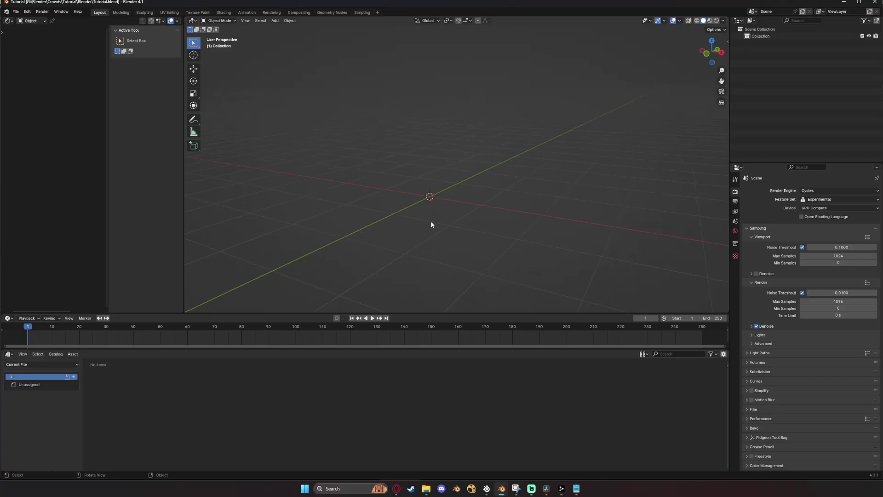
Import the Snake Hip Hop Dance.fbx character from the Crowds project's fbx folder
{"action": "middle_click_drag", "start_coordinate": [431, 222], "coordinate": [502, 223]}
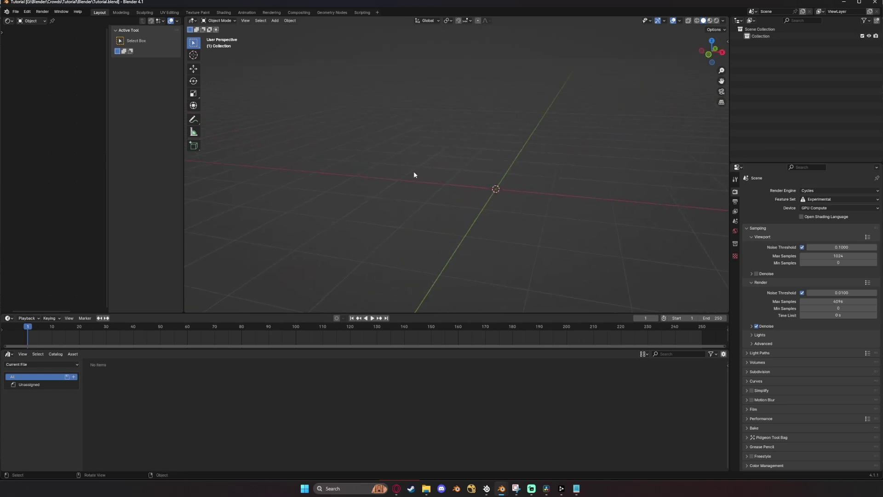
{"action": "left_click", "coordinate": [16, 12]}
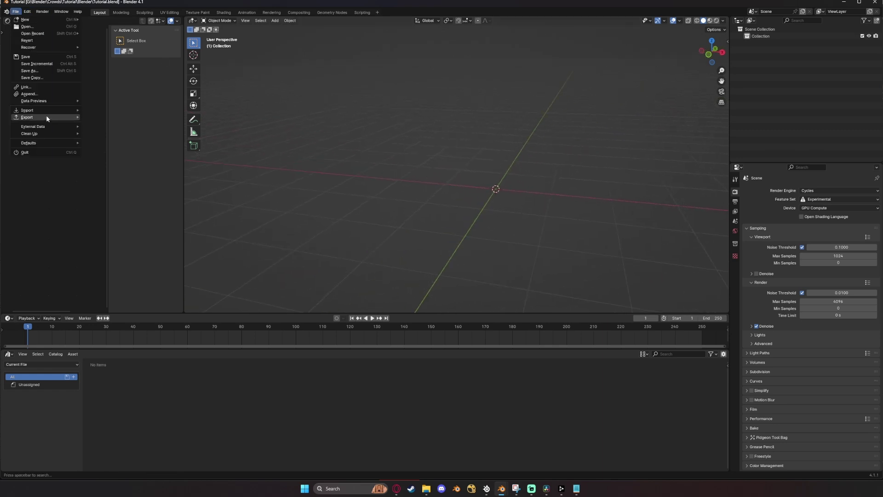
{"action": "mouse_move", "coordinate": [57, 113]}
{"action": "left_click", "coordinate": [104, 180]}
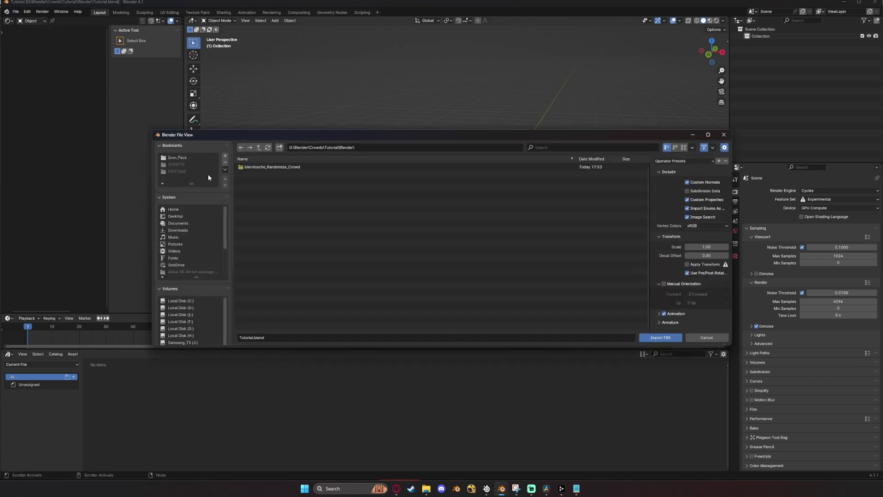
{"action": "left_click", "coordinate": [260, 148]}
{"action": "left_click", "coordinate": [263, 194]}
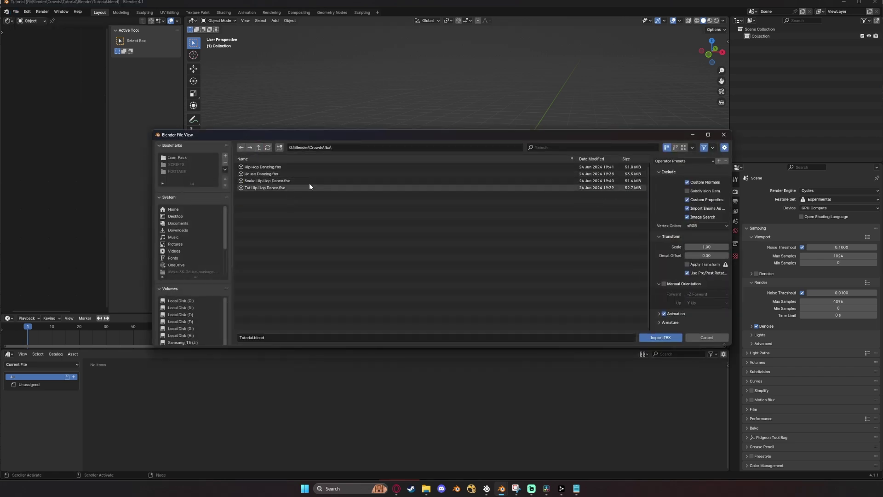
{"action": "double_click", "coordinate": [266, 181]}
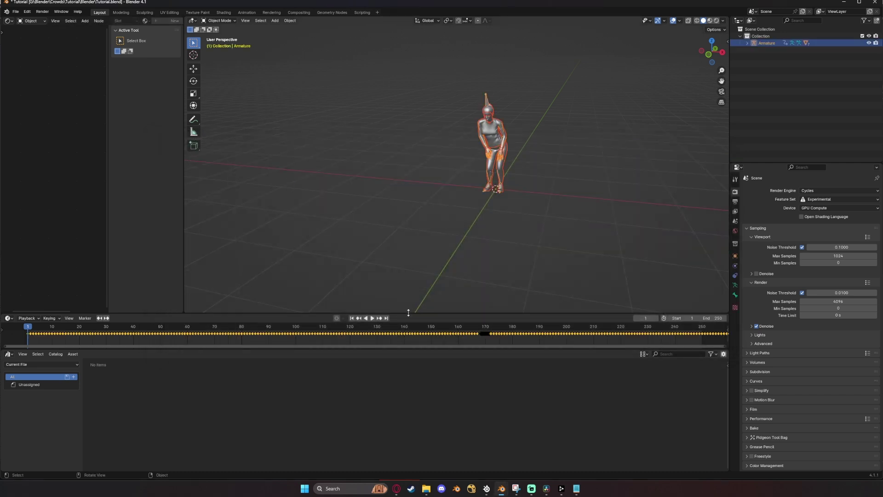
Set the scene's end frame to 459 and move the playhead to the animation's last keyframe
{"action": "scroll", "coordinate": [407, 333], "scroll_direction": "down", "scroll_amount": 5}
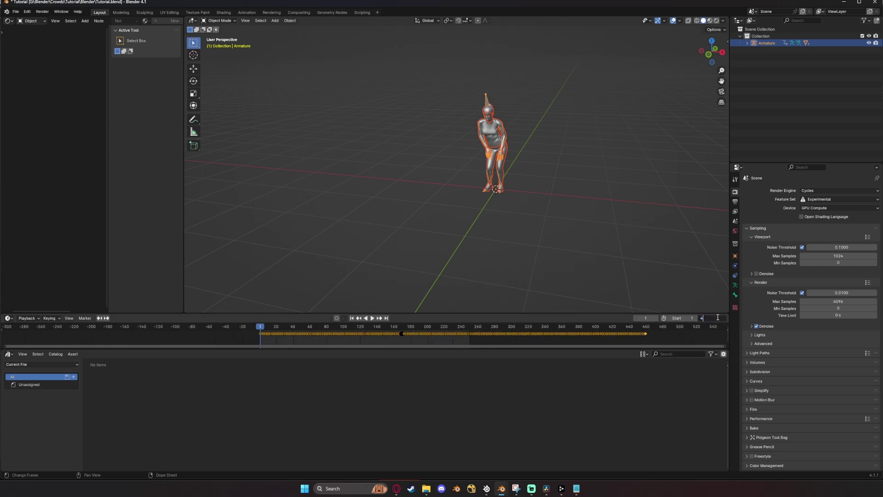
{"action": "key", "text": "Return"}
{"action": "left_click_drag", "start_coordinate": [631, 328], "coordinate": [646, 337]}
{"action": "scroll", "coordinate": [659, 336], "scroll_direction": "up", "scroll_amount": 5}
{"action": "scroll", "coordinate": [659, 337], "scroll_direction": "down", "scroll_amount": 5}
{"action": "middle_click_drag", "start_coordinate": [631, 340], "coordinate": [588, 348]}
{"action": "scroll", "coordinate": [566, 323], "scroll_direction": "up", "scroll_amount": 3}
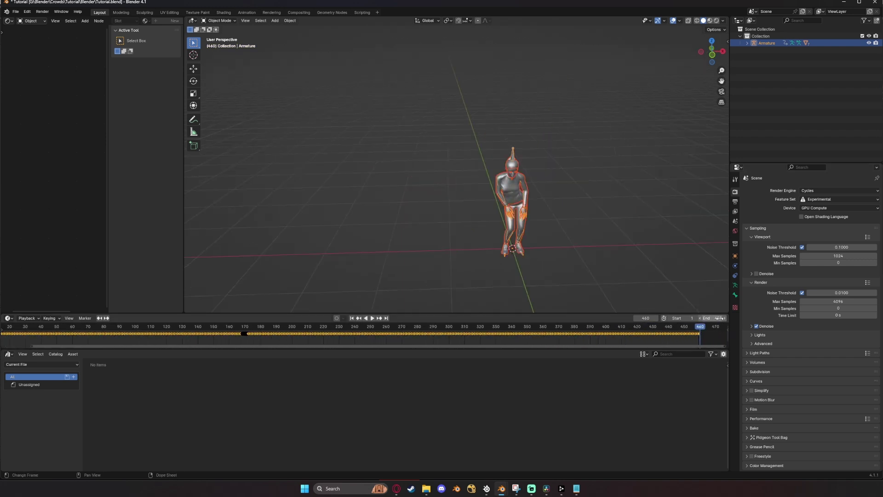
Examine the character's separate mesh parts by selecting them individually, including the sneakers
{"action": "middle_click_drag", "start_coordinate": [521, 205], "coordinate": [505, 225]}
{"action": "scroll", "coordinate": [513, 216], "scroll_direction": "up", "scroll_amount": 3}
{"action": "left_click", "coordinate": [557, 190]}
{"action": "left_click", "coordinate": [572, 254]}
{"action": "left_click", "coordinate": [498, 241]}
{"action": "left_click", "coordinate": [497, 241]}
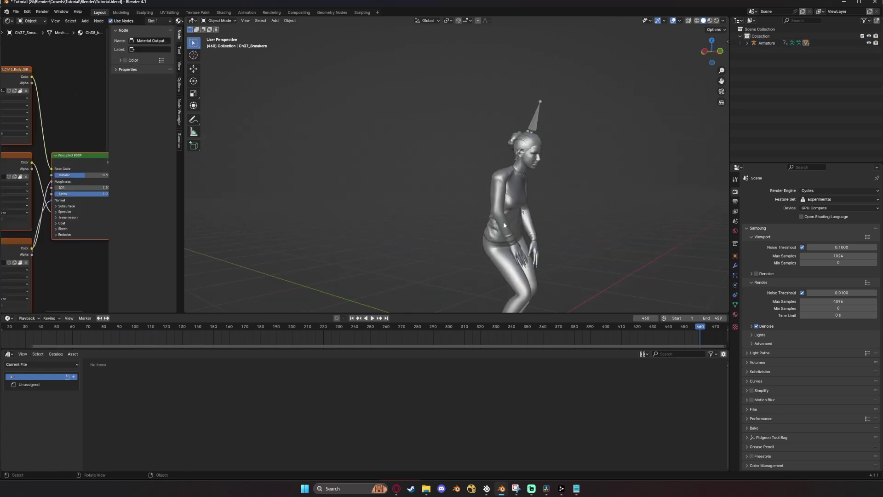
Make the shirt mesh's material single-user and rename it Shirt
{"action": "left_click", "coordinate": [519, 201]}
{"action": "middle_click_drag", "start_coordinate": [554, 222], "coordinate": [526, 243]}
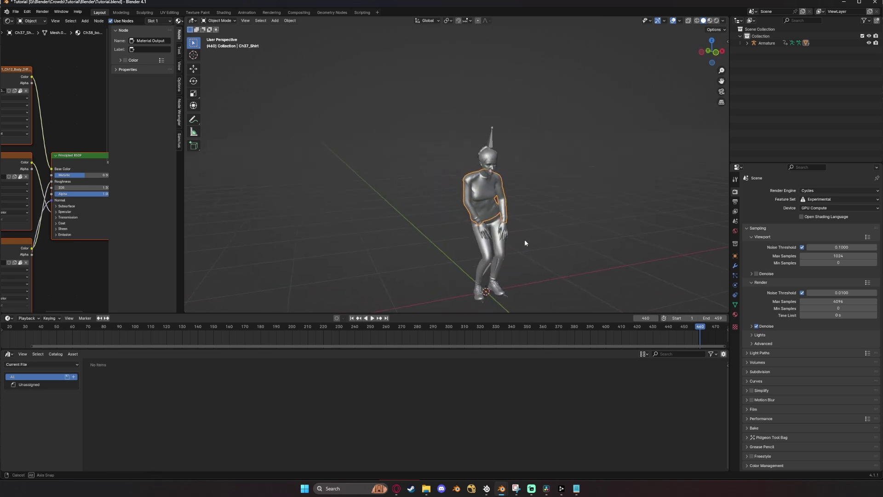
{"action": "left_click", "coordinate": [735, 315]}
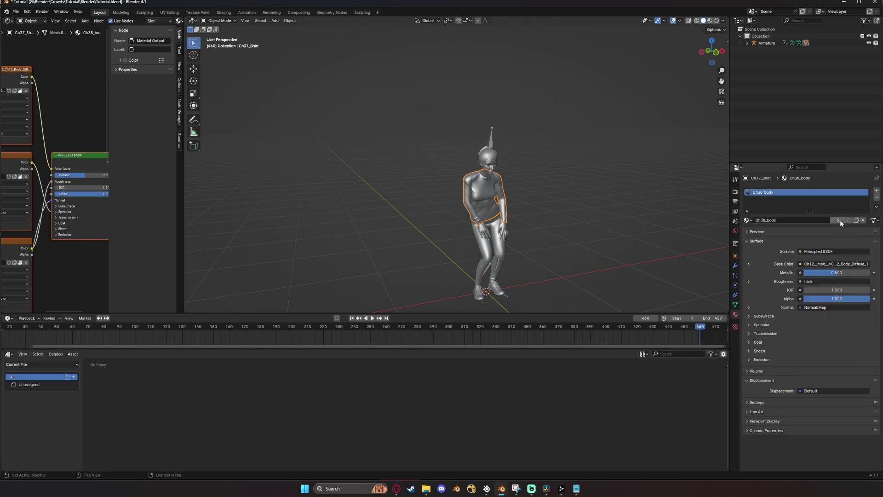
{"action": "left_click", "coordinate": [838, 220]}
{"action": "left_click", "coordinate": [796, 220]}
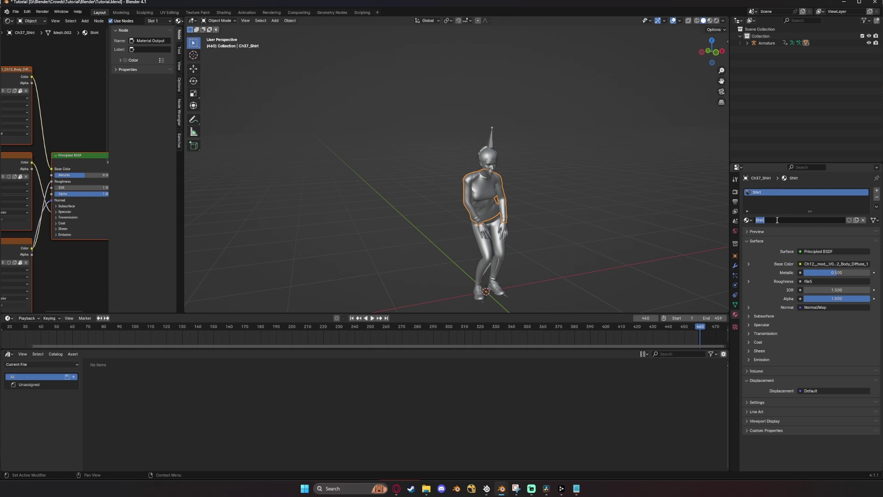
{"action": "key", "text": "Return"}
Join all of the armature's meshes into Ch37_Body and check its Shirt and Ch37_hair material slots
{"action": "middle_click_drag", "start_coordinate": [587, 229], "coordinate": [626, 222], "text": "shift"}
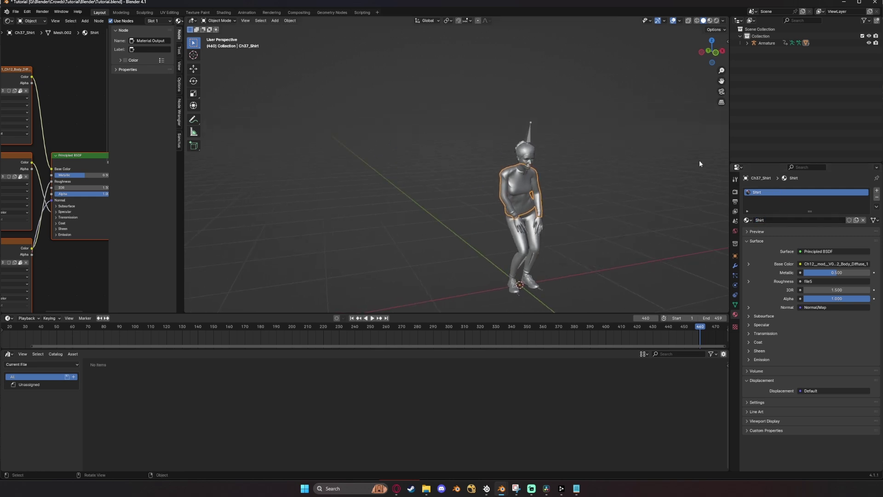
{"action": "left_click", "coordinate": [748, 43]}
{"action": "left_click", "coordinate": [776, 71]}
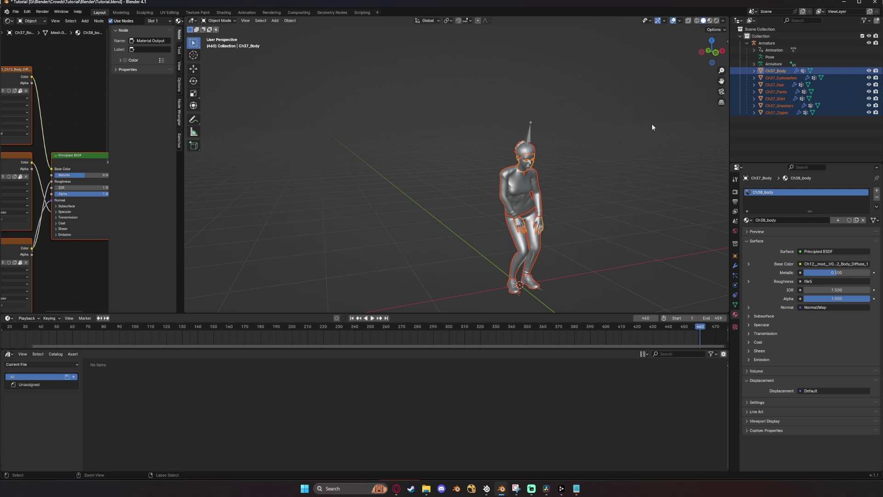
{"action": "key", "text": "ctrl+j"}
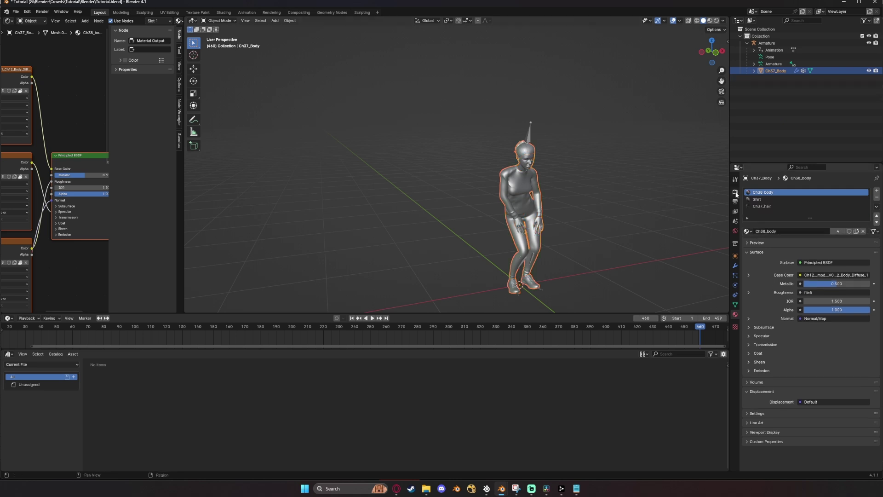
{"action": "left_click", "coordinate": [772, 198]}
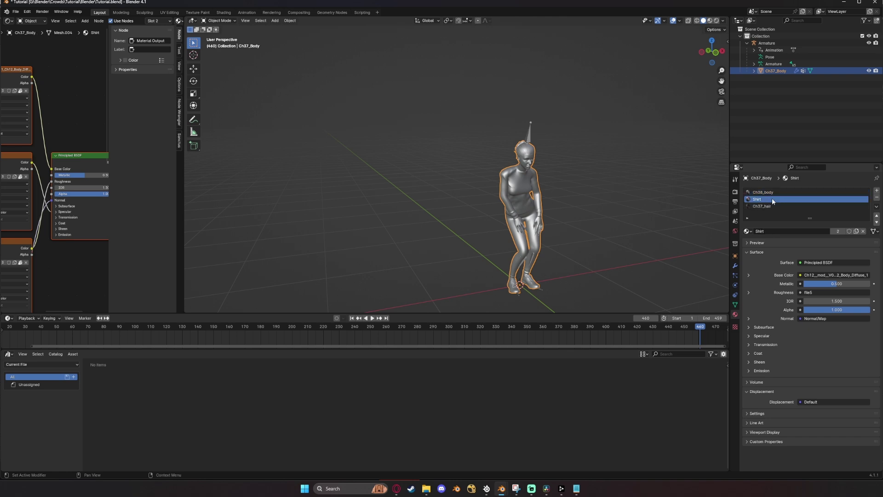
{"action": "left_click", "coordinate": [772, 206]}
{"action": "middle_click_drag", "start_coordinate": [654, 205], "coordinate": [557, 242]}
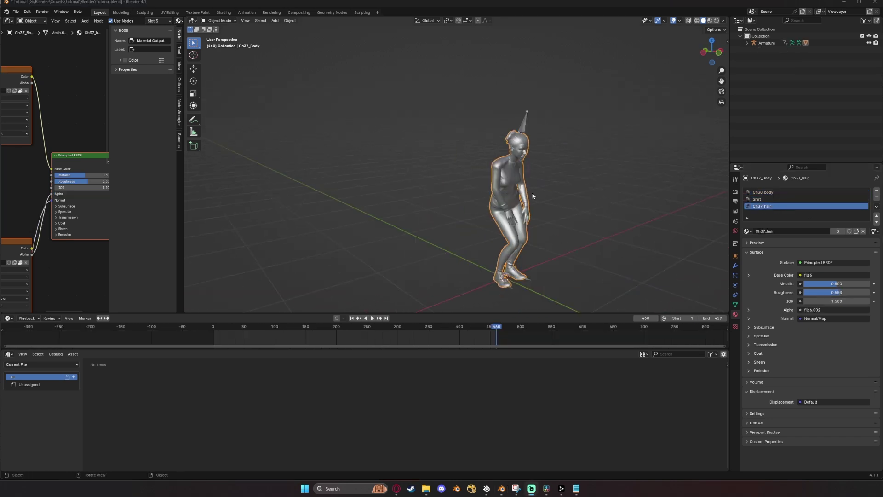
{"action": "middle_click_drag", "start_coordinate": [553, 202], "coordinate": [517, 206]}
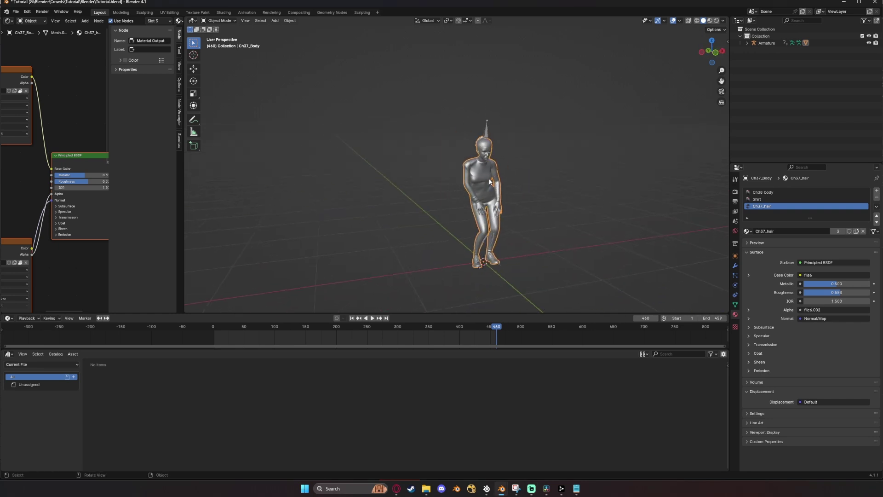
Export the joined character as Alembic over Dancing_Girl.abc in the People folder, keeping Selected Objects and Face Sets enabled
{"action": "left_click", "coordinate": [15, 12]}
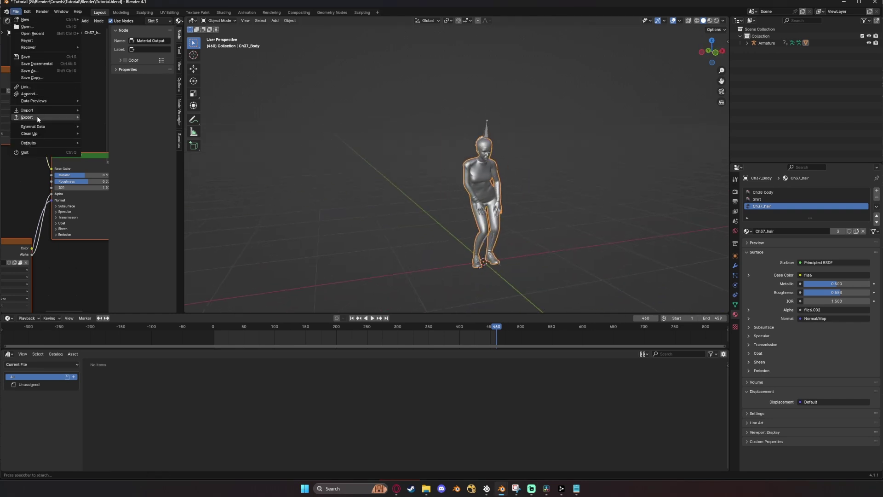
{"action": "mouse_move", "coordinate": [40, 117]}
{"action": "left_click", "coordinate": [118, 124]}
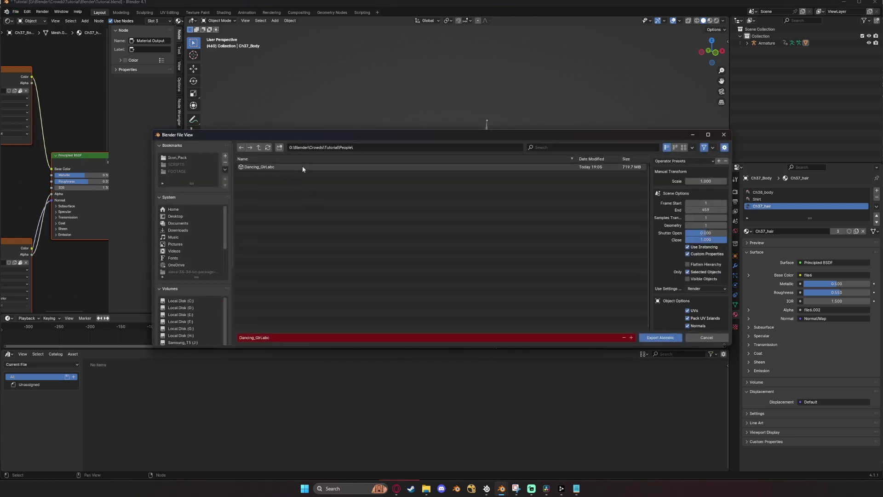
{"action": "left_click", "coordinate": [275, 168]}
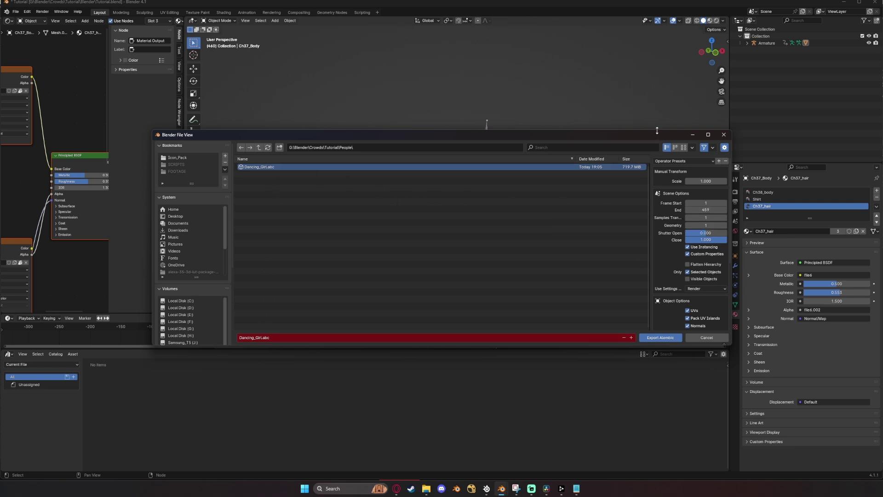
{"action": "left_click_drag", "start_coordinate": [617, 136], "coordinate": [561, 180]}
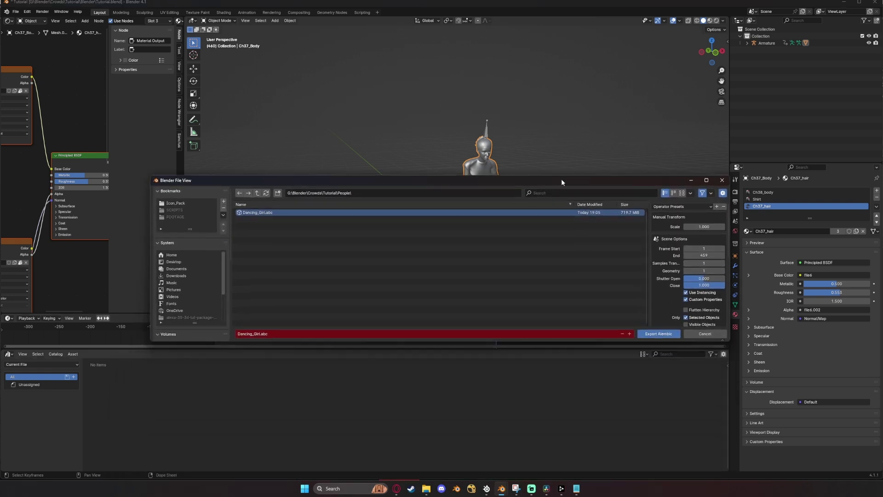
{"action": "scroll", "coordinate": [674, 261], "scroll_direction": "down", "scroll_amount": 3}
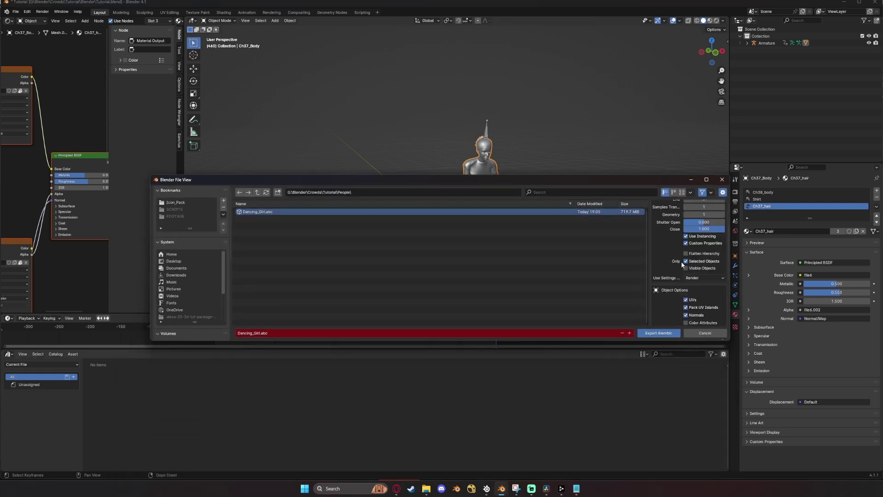
{"action": "scroll", "coordinate": [674, 267], "scroll_direction": "down", "scroll_amount": 3}
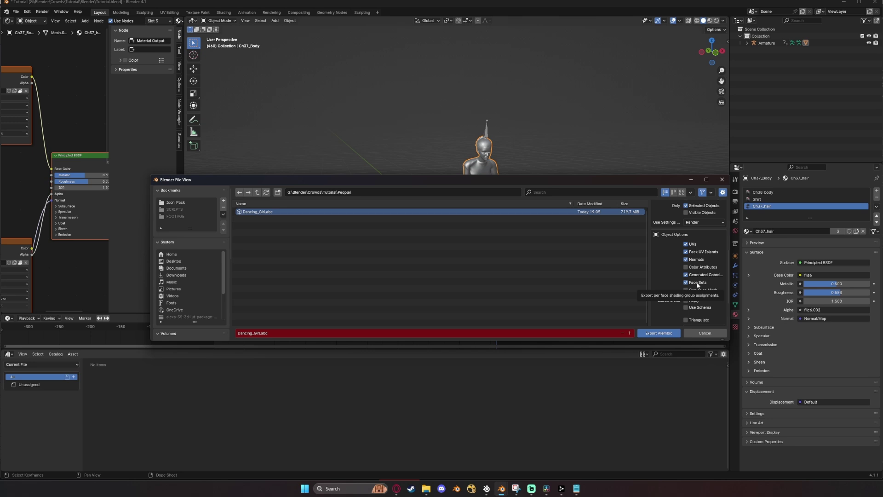
{"action": "left_click_drag", "start_coordinate": [651, 180], "coordinate": [647, 201]}
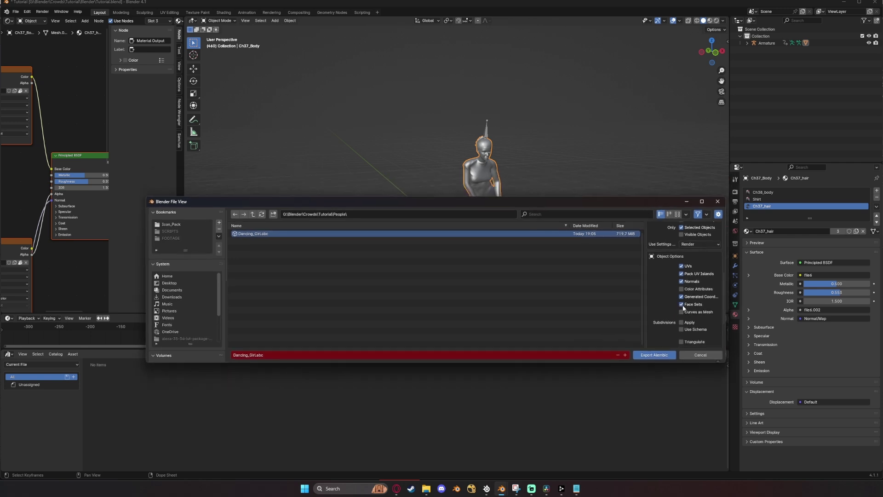
{"action": "scroll", "coordinate": [684, 310], "scroll_direction": "down", "scroll_amount": 3}
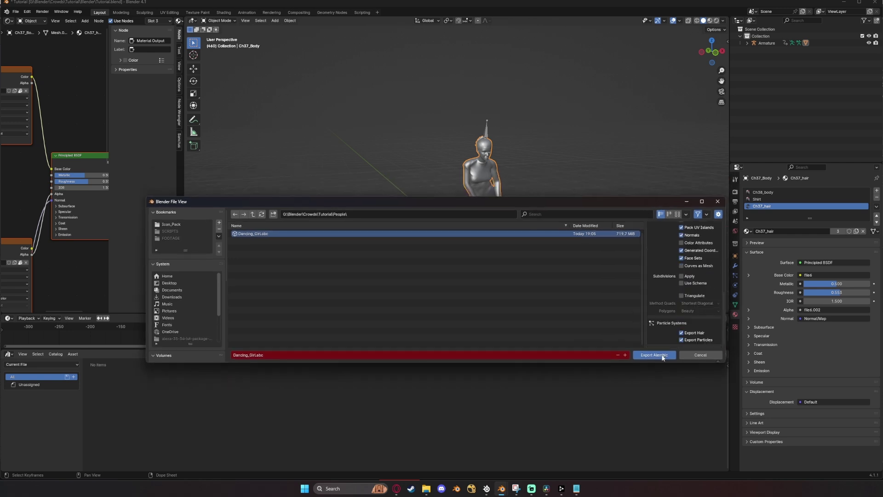
{"action": "left_click", "coordinate": [662, 355]}
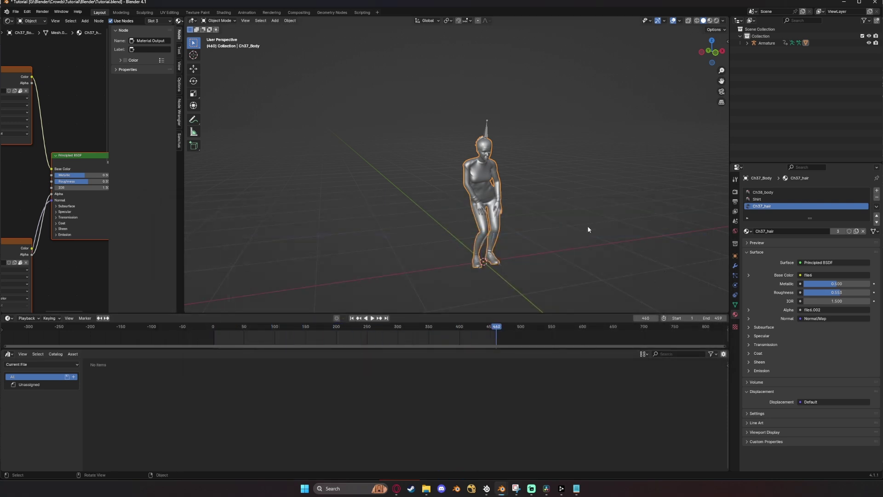
Delete the rigged character with its armature and import the Alembic file Dancing_Girl.abc in its place
{"action": "left_click_drag", "start_coordinate": [437, 91], "coordinate": [524, 205]}
{"action": "key", "text": "Delete"}
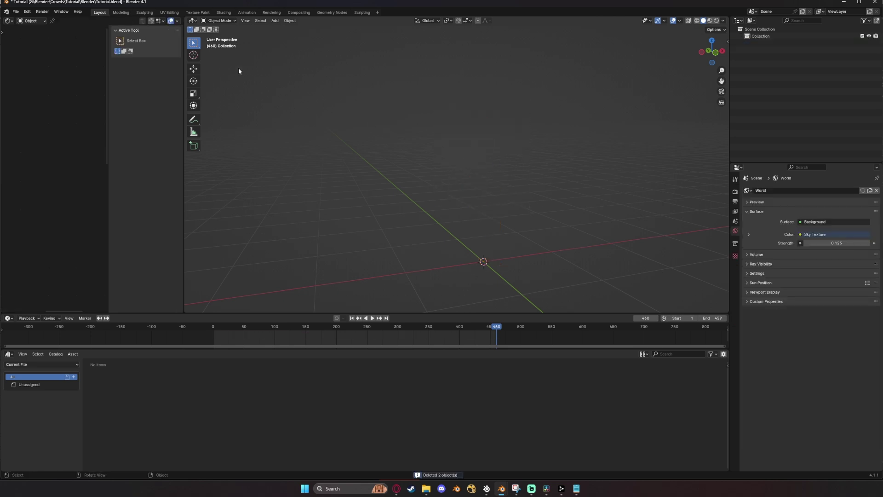
{"action": "left_click", "coordinate": [16, 12]}
{"action": "mouse_move", "coordinate": [37, 111]}
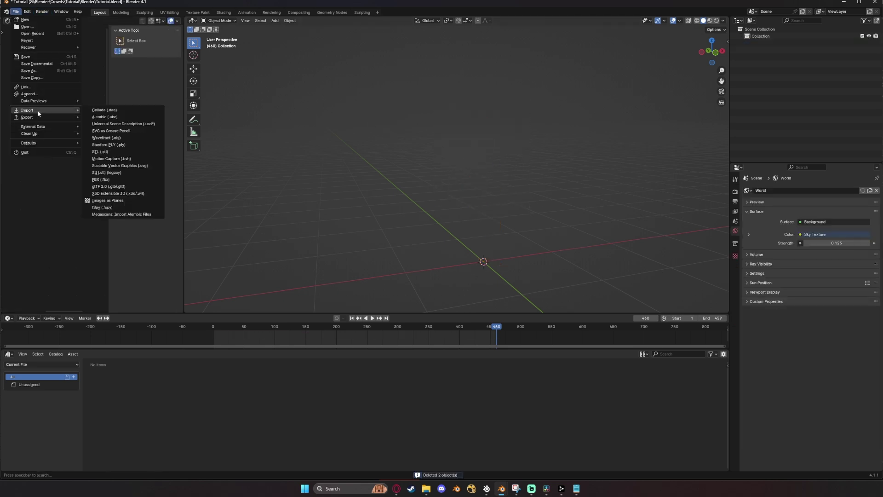
{"action": "left_click", "coordinate": [113, 118]}
{"action": "left_click", "coordinate": [261, 192]}
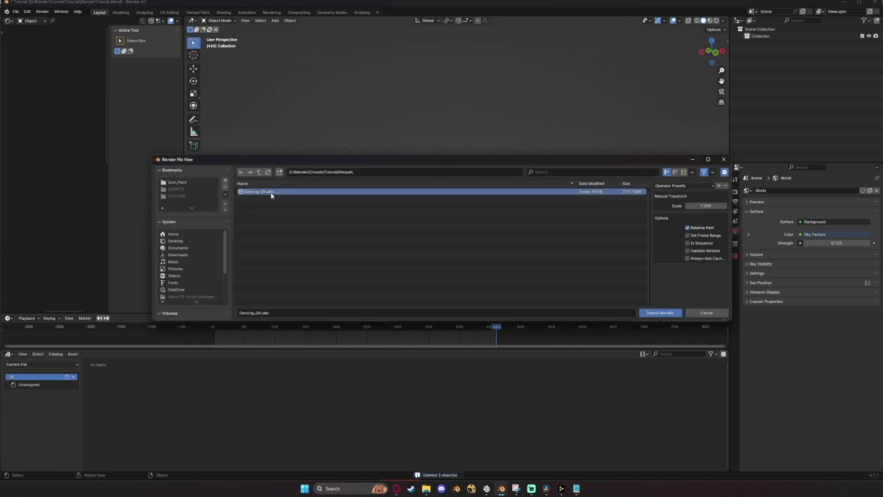
{"action": "left_click", "coordinate": [660, 312]}
Play back the imported dance animation and examine the Armature empty and its child in the scene hierarchy
{"action": "key", "text": "space"}
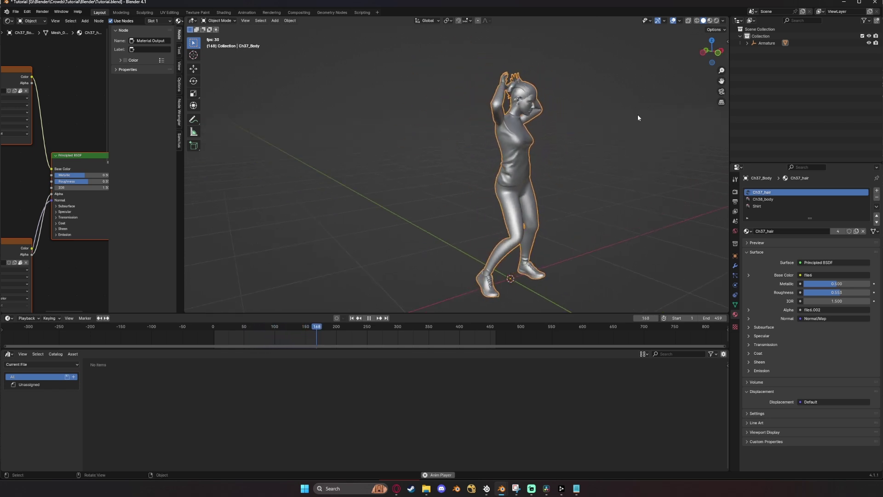
{"action": "key", "text": "space"}
{"action": "left_click", "coordinate": [747, 43]}
{"action": "left_click", "coordinate": [747, 44]}
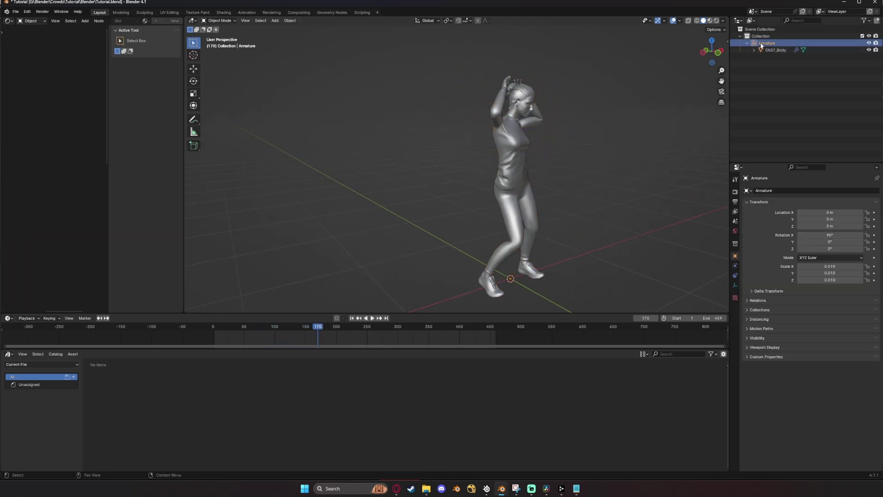
{"action": "scroll", "coordinate": [598, 161], "scroll_direction": "down", "scroll_amount": 1}
{"action": "scroll", "coordinate": [598, 161], "scroll_direction": "up", "scroll_amount": 2}
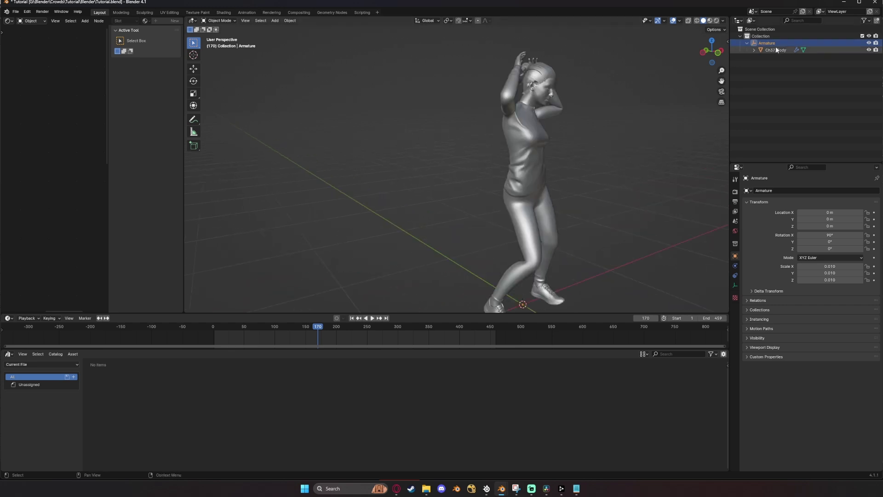
Clear the parent of Ch37_Body while keeping its transformation
{"action": "left_click", "coordinate": [777, 50]}
{"action": "middle_click_drag", "start_coordinate": [598, 156], "coordinate": [578, 155]}
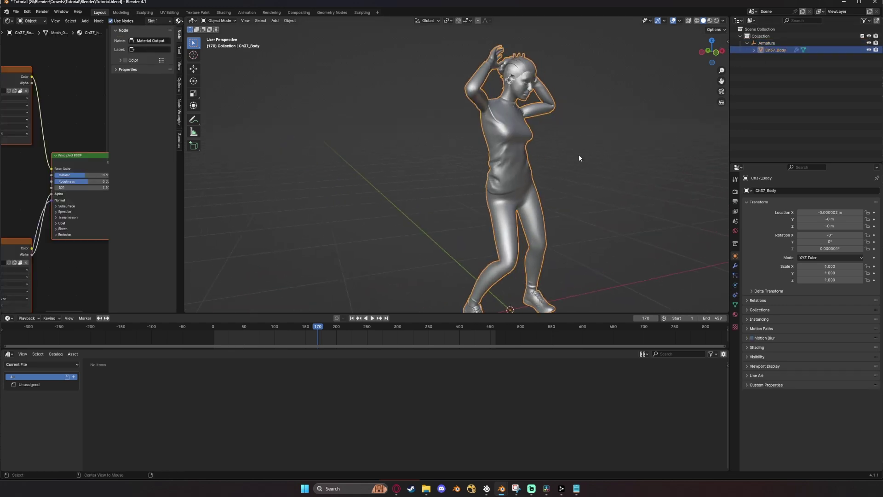
{"action": "key", "text": "alt+p"}
{"action": "left_click", "coordinate": [551, 155]}
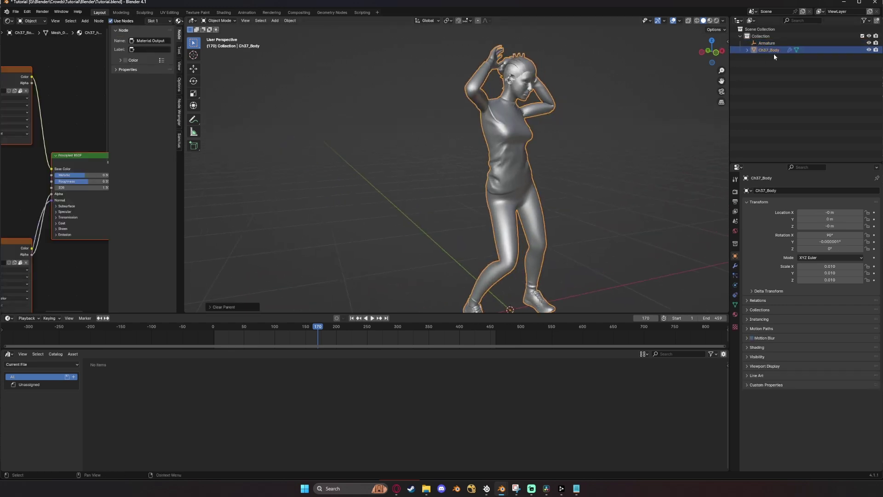
Delete the leftover Armature empty from the collection
{"action": "left_click", "coordinate": [768, 43]}
{"action": "middle_click_drag", "start_coordinate": [611, 173], "coordinate": [578, 203]}
{"action": "key", "text": "Delete"}
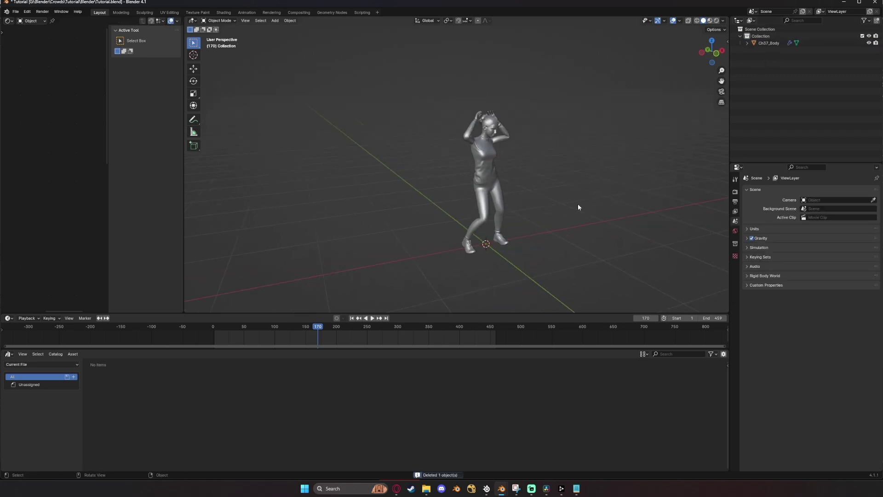
Set the Metallic value of Ch37_Body's Shirt material to 0 in its Principled BSDF
{"action": "left_click", "coordinate": [768, 43]}
{"action": "middle_click_drag", "start_coordinate": [645, 95], "coordinate": [555, 205]}
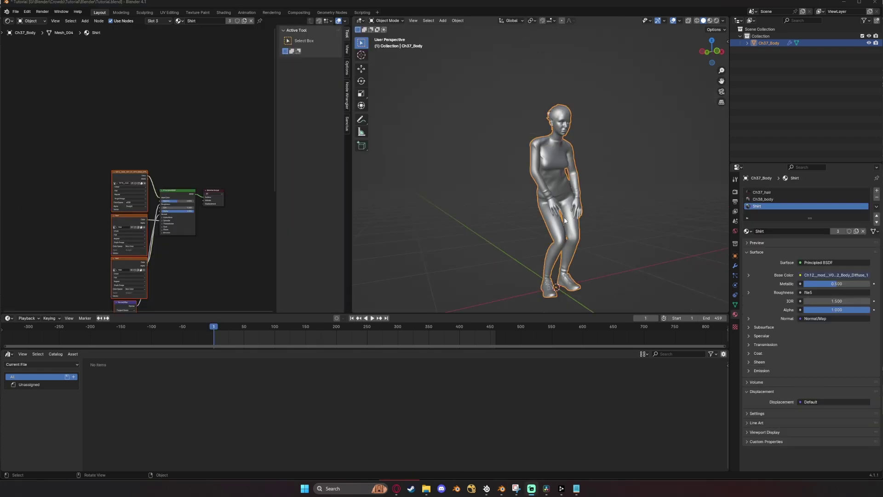
{"action": "scroll", "coordinate": [549, 236], "scroll_direction": "up", "scroll_amount": 2}
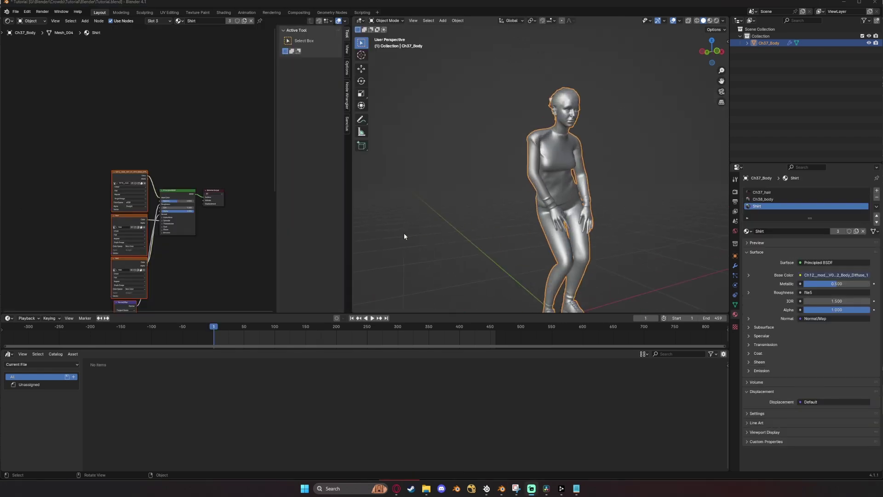
{"action": "middle_click_drag", "start_coordinate": [404, 233], "coordinate": [552, 206]}
{"action": "scroll", "coordinate": [552, 210], "scroll_direction": "up", "scroll_amount": 1}
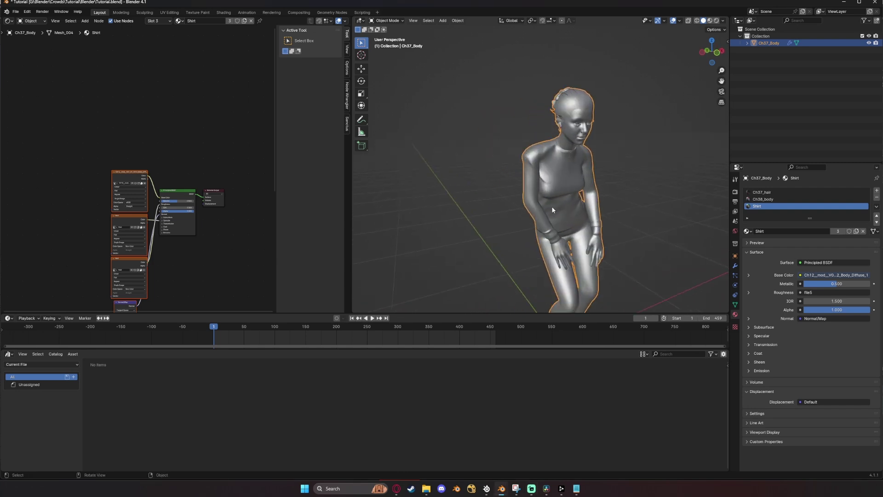
{"action": "scroll", "coordinate": [203, 232], "scroll_direction": "up", "scroll_amount": 3}
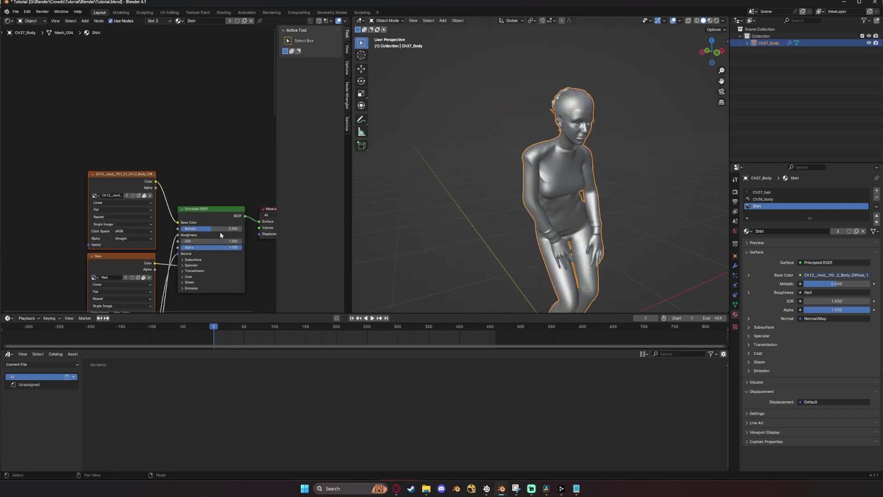
{"action": "left_click", "coordinate": [219, 230]}
{"action": "type", "text": "0"}
{"action": "key", "text": "Return"}
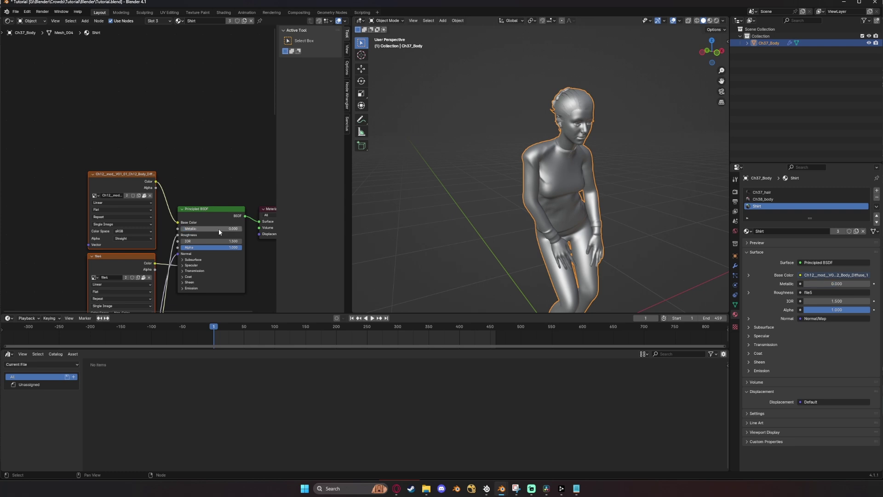
Set the Metallic value of the Ch38_body material to 0 and check its Subsurface settings
{"action": "left_click", "coordinate": [774, 200]}
{"action": "left_click_drag", "start_coordinate": [224, 228], "coordinate": [182, 229]}
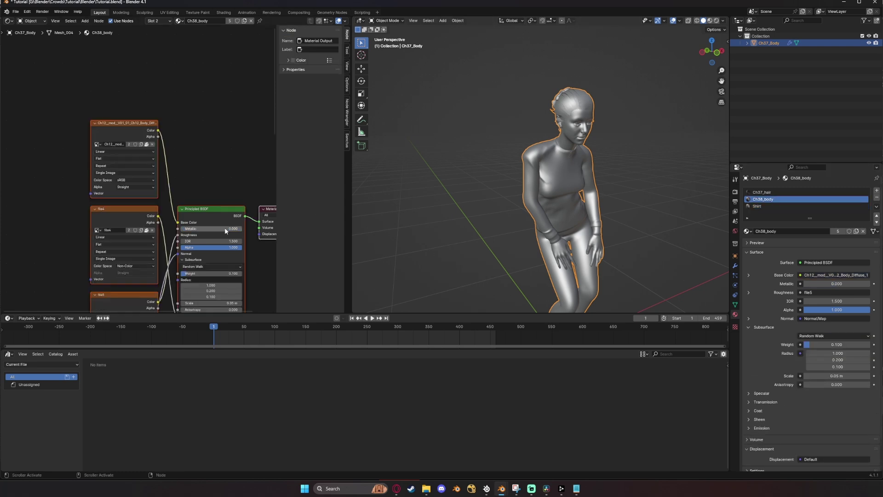
{"action": "left_click", "coordinate": [770, 192]}
{"action": "left_click", "coordinate": [770, 201]}
{"action": "scroll", "coordinate": [251, 283], "scroll_direction": "up", "scroll_amount": 1}
{"action": "middle_click_drag", "start_coordinate": [252, 283], "coordinate": [201, 218]}
{"action": "scroll", "coordinate": [164, 197], "scroll_direction": "up", "scroll_amount": 3}
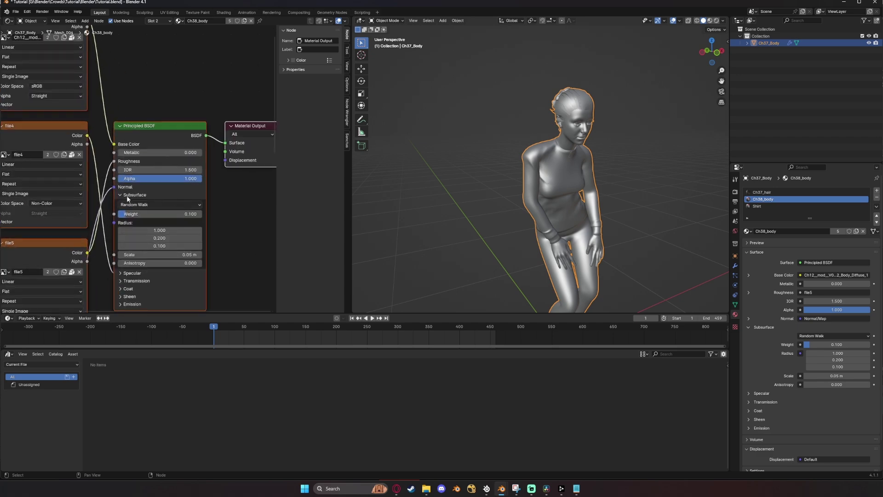
Switch the viewport to rendered shading and examine the character's face, jacket and shoes up close
{"action": "left_click", "coordinate": [716, 21]}
{"action": "scroll", "coordinate": [549, 109], "scroll_direction": "up", "scroll_amount": 5}
{"action": "scroll", "coordinate": [562, 107], "scroll_direction": "down", "scroll_amount": 3}
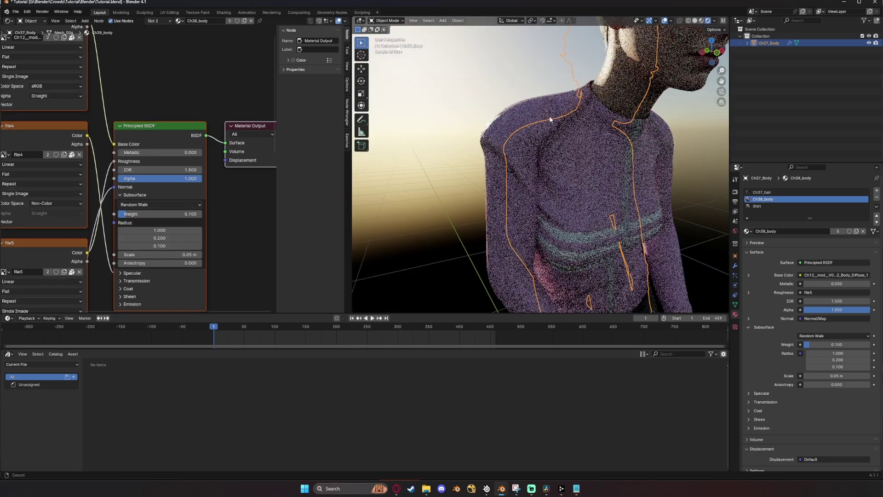
{"action": "middle_click_drag", "start_coordinate": [567, 105], "coordinate": [559, 108], "text": "shift"}
{"action": "scroll", "coordinate": [559, 107], "scroll_direction": "up", "scroll_amount": 2}
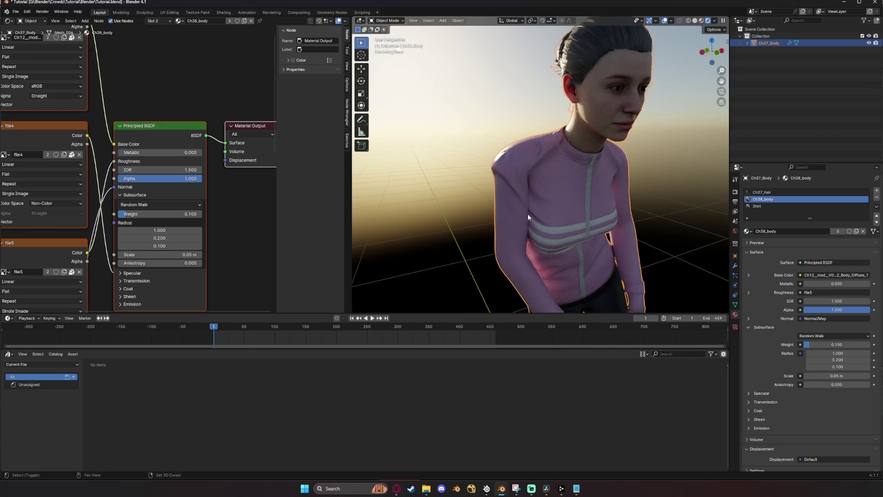
{"action": "middle_click_drag", "start_coordinate": [528, 213], "coordinate": [524, 87], "text": "shift"}
{"action": "middle_click_drag", "start_coordinate": [537, 181], "coordinate": [638, 55]}
{"action": "scroll", "coordinate": [602, 138], "scroll_direction": "up", "scroll_amount": 4}
{"action": "middle_click_drag", "start_coordinate": [699, 177], "coordinate": [589, 214], "text": "shift"}
{"action": "scroll", "coordinate": [596, 183], "scroll_direction": "up", "scroll_amount": 3}
{"action": "middle_click_drag", "start_coordinate": [589, 214], "coordinate": [583, 185], "text": "shift"}
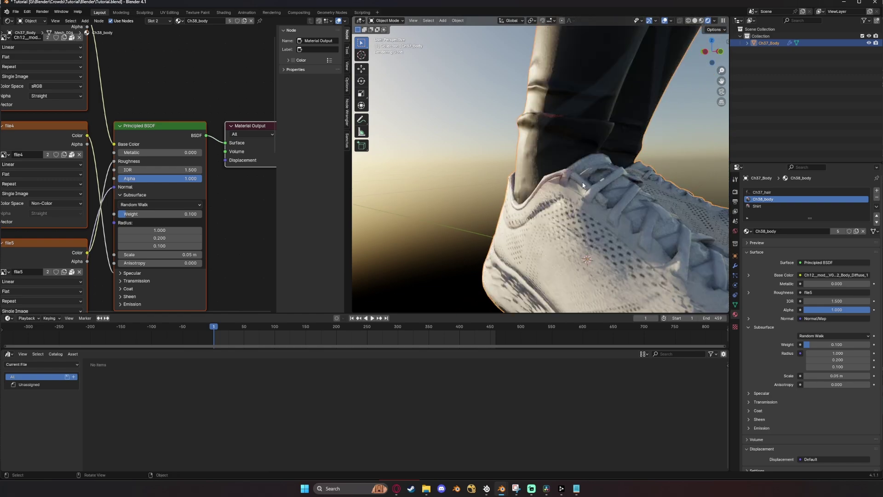
{"action": "scroll", "coordinate": [557, 180], "scroll_direction": "down", "scroll_amount": 10}
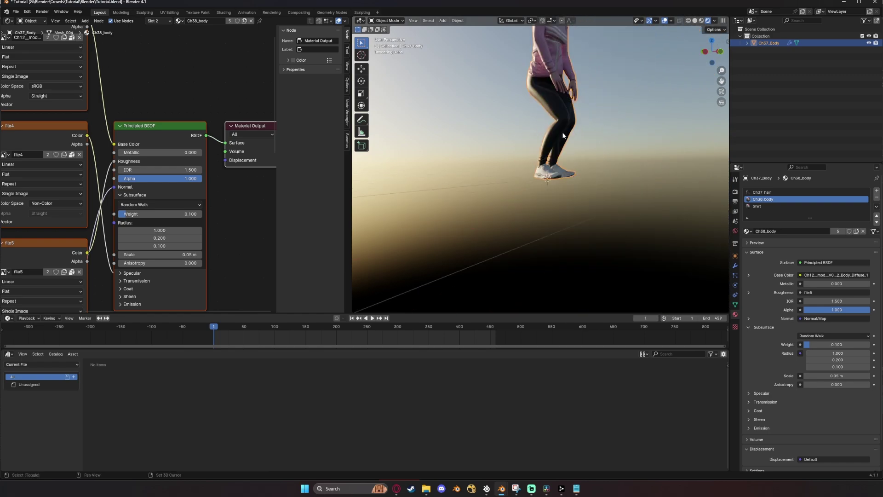
{"action": "middle_click_drag", "start_coordinate": [545, 99], "coordinate": [539, 189], "text": "shift"}
{"action": "scroll", "coordinate": [539, 189], "scroll_direction": "up", "scroll_amount": 3}
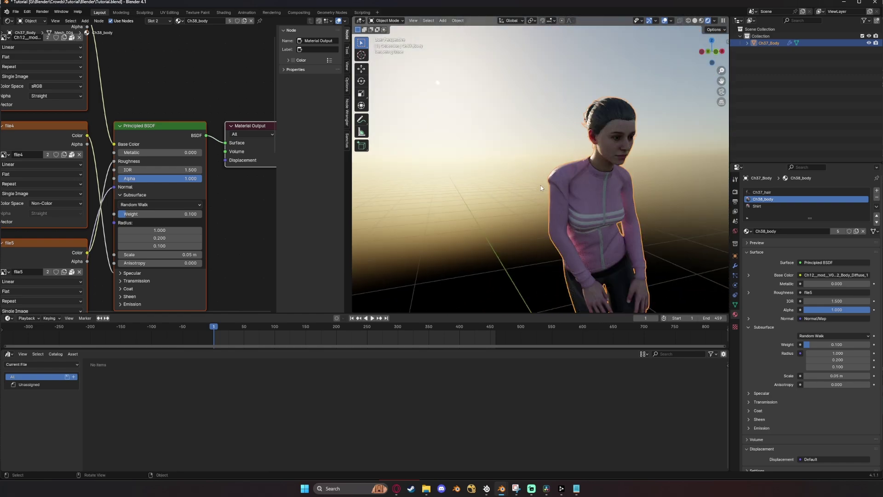
Move the Shirt material's texture nodes away from the Principled BSDF to free space between them
{"action": "left_click", "coordinate": [767, 206]}
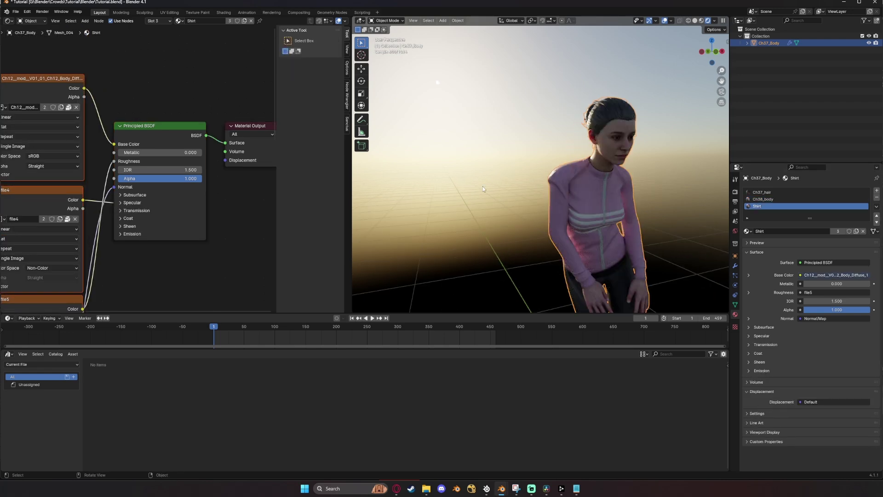
{"action": "scroll", "coordinate": [207, 161], "scroll_direction": "down", "scroll_amount": 6}
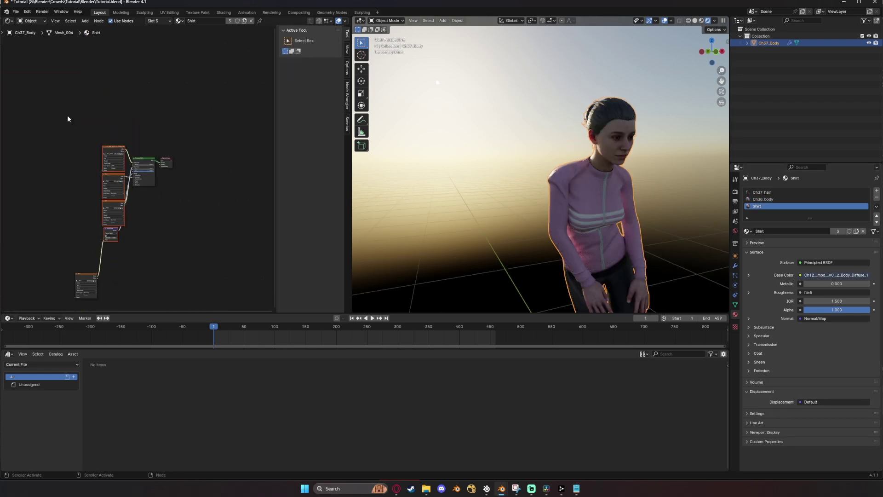
{"action": "left_click_drag", "start_coordinate": [65, 118], "coordinate": [93, 185]}
{"action": "scroll", "coordinate": [112, 145], "scroll_direction": "up", "scroll_amount": 2}
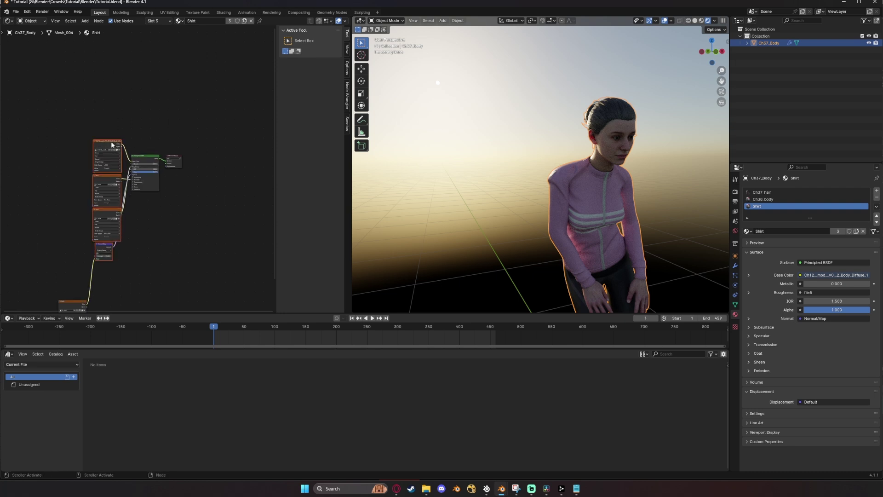
{"action": "left_click_drag", "start_coordinate": [111, 143], "coordinate": [46, 141]}
{"action": "scroll", "coordinate": [85, 139], "scroll_direction": "up", "scroll_amount": 4}
{"action": "middle_click_drag", "start_coordinate": [112, 140], "coordinate": [134, 163]}
{"action": "left_click", "coordinate": [135, 162]}
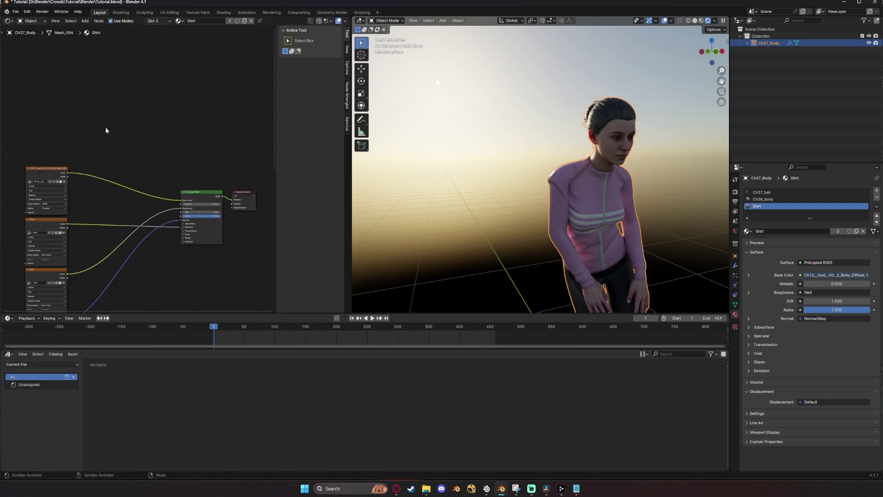
Add an Object Info node above the image textures in the Shirt material
{"action": "key", "text": "shift+a"}
{"action": "type", "text": "ob"}
{"action": "key", "text": "Return"}
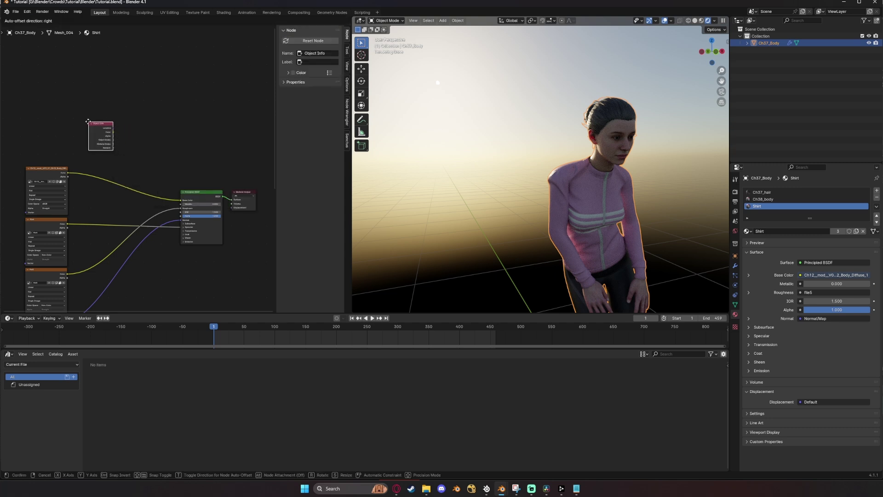
{"action": "left_click", "coordinate": [88, 122]}
{"action": "scroll", "coordinate": [118, 151], "scroll_direction": "up", "scroll_amount": 2}
Insert a Hue/Saturation/Value node between the diffuse texture and Base Color, with Object Info's Random output driving its Hue
{"action": "left_click_drag", "start_coordinate": [96, 134], "coordinate": [139, 150]}
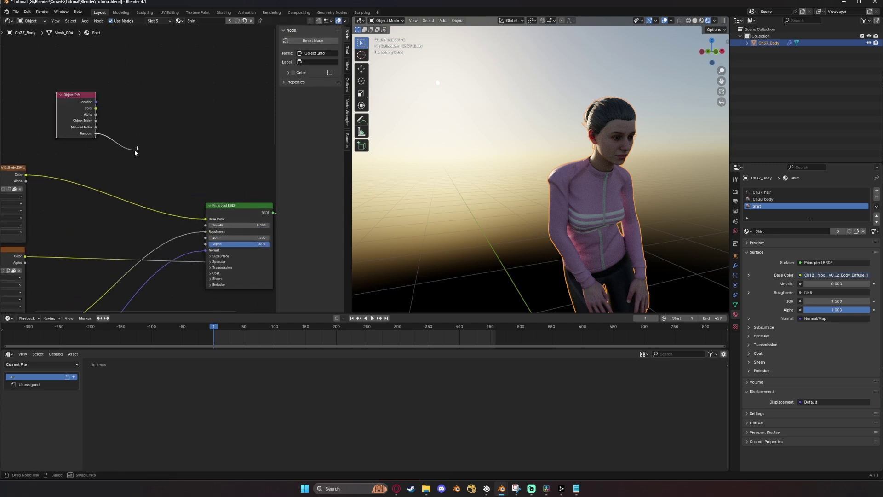
{"action": "left_click_drag", "start_coordinate": [134, 150], "coordinate": [135, 150]}
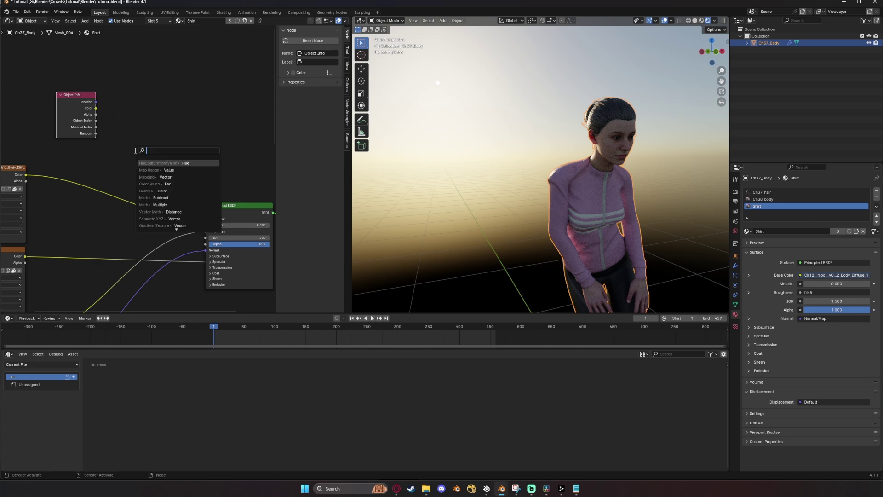
{"action": "key", "text": "Return"}
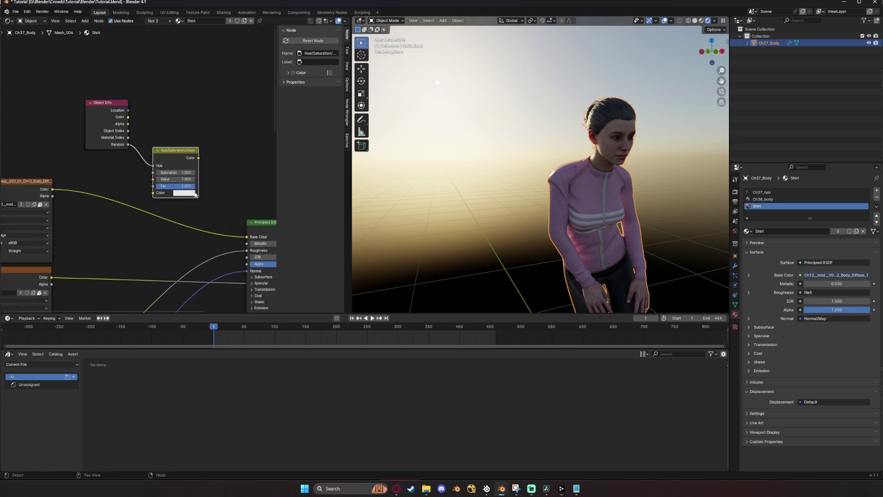
{"action": "left_click_drag", "start_coordinate": [53, 190], "coordinate": [153, 195]}
{"action": "left_click_drag", "start_coordinate": [198, 158], "coordinate": [247, 236]}
Place two linked duplicates of the character beside the original to test the random shirt hue
{"action": "scroll", "coordinate": [563, 211], "scroll_direction": "down", "scroll_amount": 5}
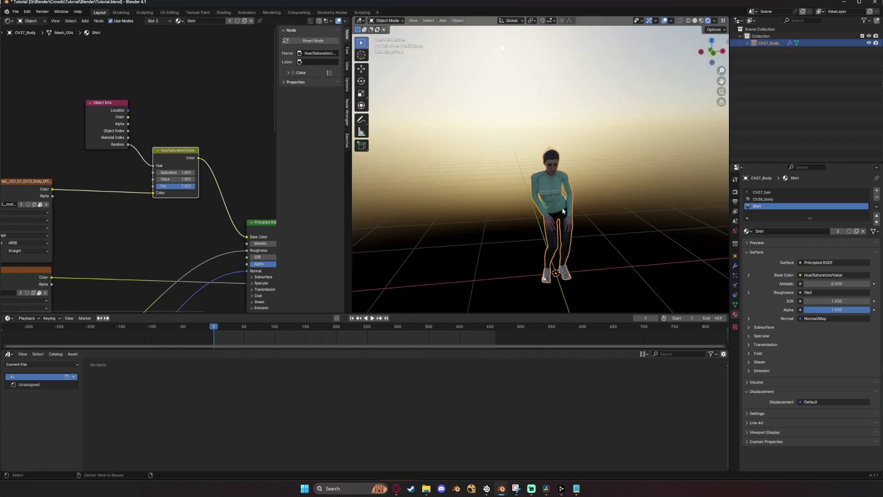
{"action": "key", "text": "alt+d"}
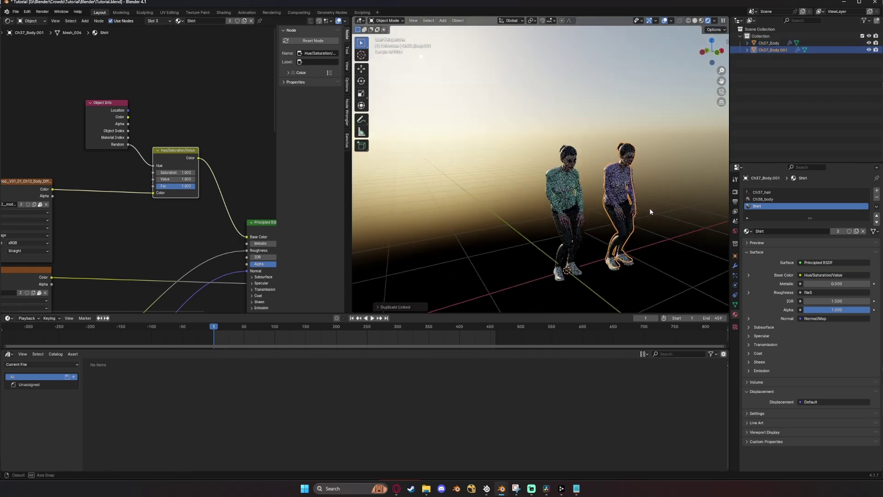
{"action": "middle_click_drag", "start_coordinate": [650, 212], "coordinate": [609, 215]}
{"action": "key", "text": "alt+d"}
{"action": "left_click", "coordinate": [478, 196]}
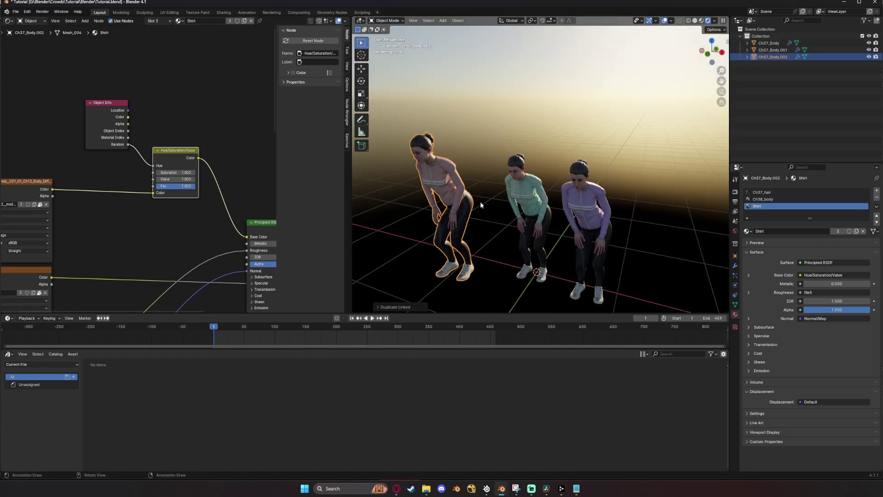
{"action": "middle_click_drag", "start_coordinate": [500, 208], "coordinate": [582, 202]}
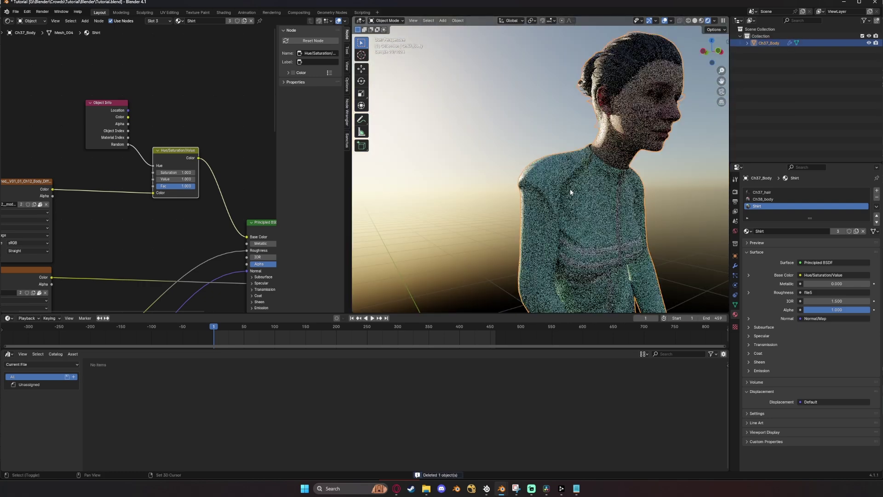
{"action": "scroll", "coordinate": [571, 195], "scroll_direction": "down", "scroll_amount": 2}
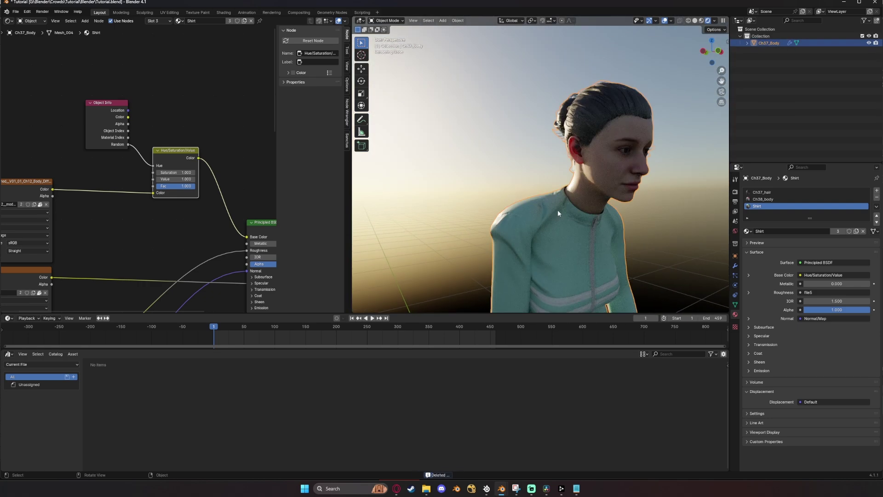
{"action": "scroll", "coordinate": [580, 214], "scroll_direction": "down", "scroll_amount": 5}
{"action": "middle_click_drag", "start_coordinate": [558, 219], "coordinate": [551, 194]}
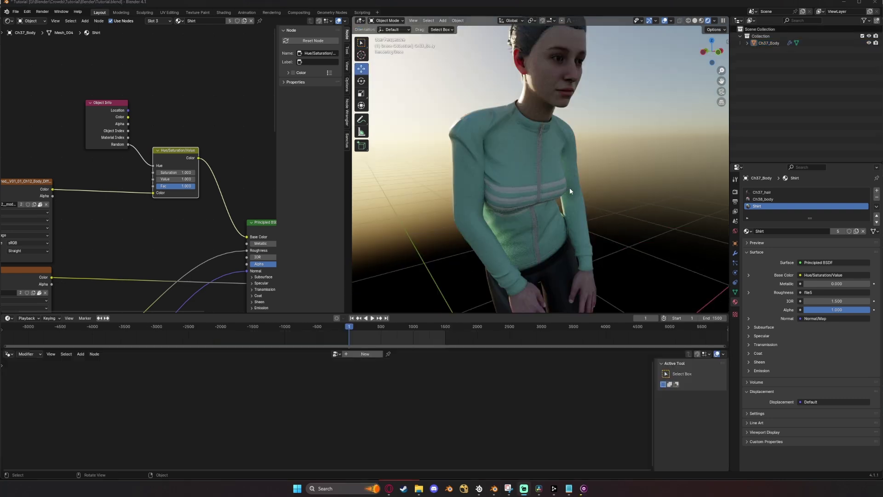
{"action": "scroll", "coordinate": [571, 188], "scroll_direction": "down", "scroll_amount": 8}
{"action": "scroll", "coordinate": [575, 191], "scroll_direction": "up", "scroll_amount": 3}
{"action": "middle_click_drag", "start_coordinate": [585, 200], "coordinate": [572, 222]}
{"action": "mouse_move", "coordinate": [572, 222]}
{"action": "middle_mouse_down"}
{"action": "mouse_move", "coordinate": [578, 226]}
{"action": "mouse_move", "coordinate": [560, 219]}
{"action": "middle_mouse_up"}
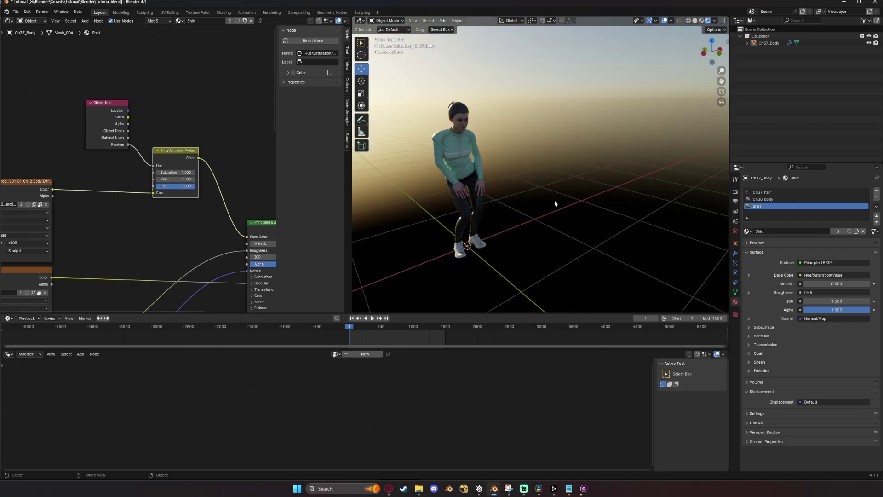
{"action": "scroll", "coordinate": [554, 200], "scroll_direction": "down", "scroll_amount": 2}
{"action": "middle_click_drag", "start_coordinate": [552, 191], "coordinate": [521, 210]}
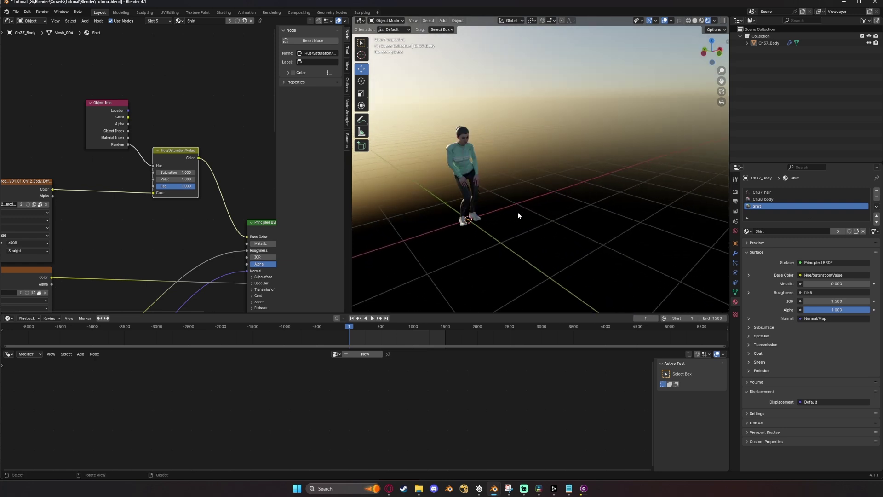
Add a plane at the character's feet and scale it by a factor of 5
{"action": "scroll", "coordinate": [506, 216], "scroll_direction": "down", "scroll_amount": 3}
{"action": "middle_click_drag", "start_coordinate": [528, 209], "coordinate": [575, 201]}
{"action": "key", "text": "F3"}
{"action": "key", "text": "Return"}
{"action": "scroll", "coordinate": [560, 214], "scroll_direction": "up", "scroll_amount": 2}
{"action": "scroll", "coordinate": [551, 216], "scroll_direction": "down", "scroll_amount": 3}
{"action": "key", "text": "s"}
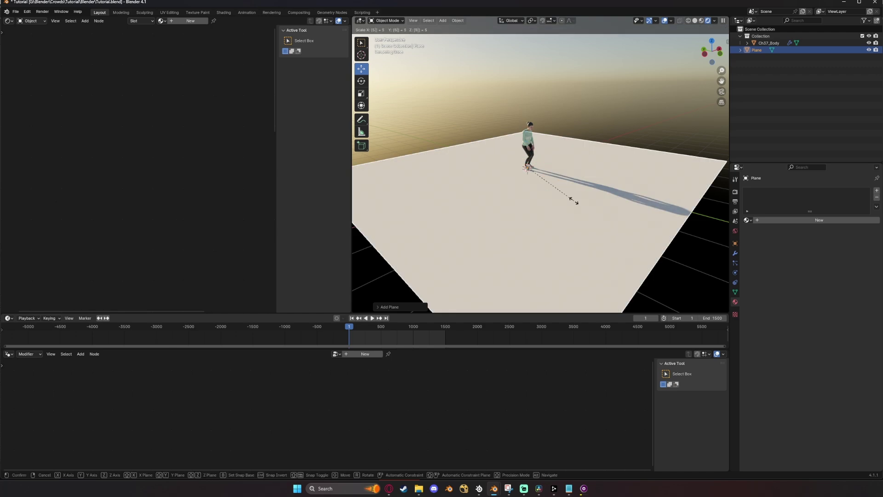
{"action": "left_click", "coordinate": [574, 199]}
Move the plane about 6 m along the global X axis, clear of the character
{"action": "scroll", "coordinate": [574, 199], "scroll_direction": "down", "scroll_amount": 3}
{"action": "middle_click_drag", "start_coordinate": [574, 200], "coordinate": [524, 212]}
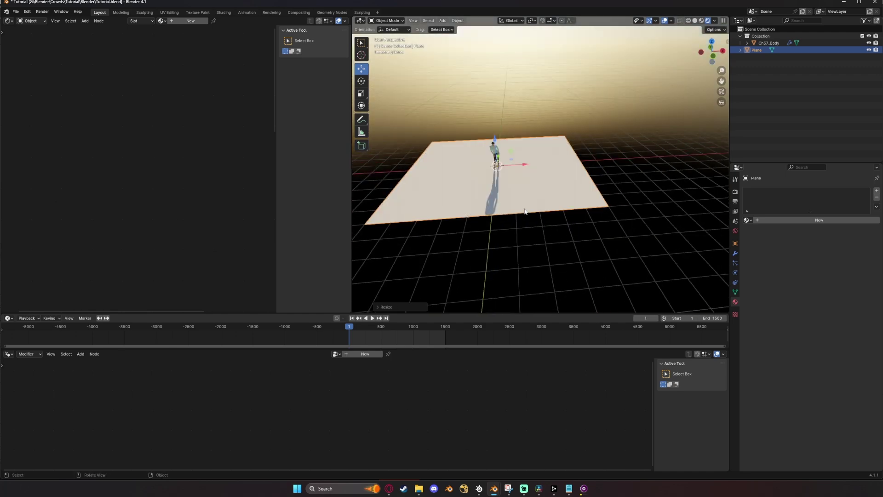
{"action": "key", "text": "g"}
{"action": "key", "text": "x"}
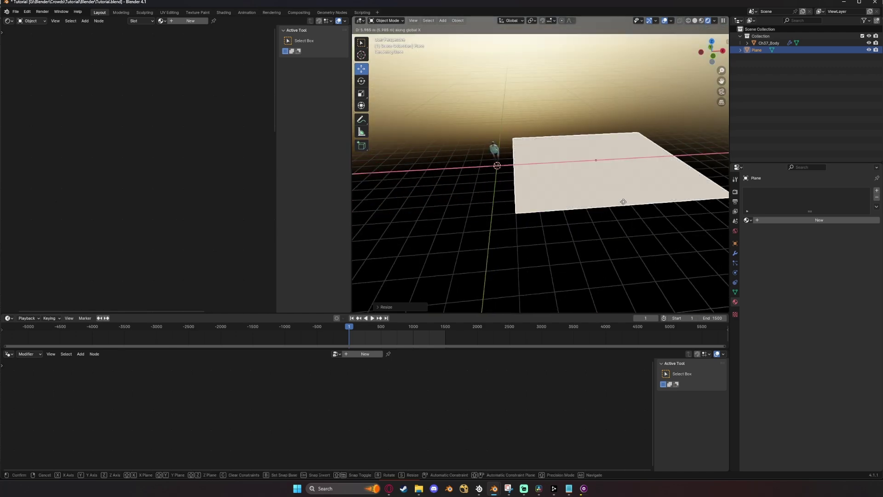
{"action": "left_click", "coordinate": [623, 201]}
Apply the plane's scale
{"action": "mouse_move", "coordinate": [499, 241]}
{"action": "middle_mouse_down"}
{"action": "mouse_move", "coordinate": [546, 231]}
{"action": "mouse_move", "coordinate": [508, 238]}
{"action": "middle_mouse_up"}
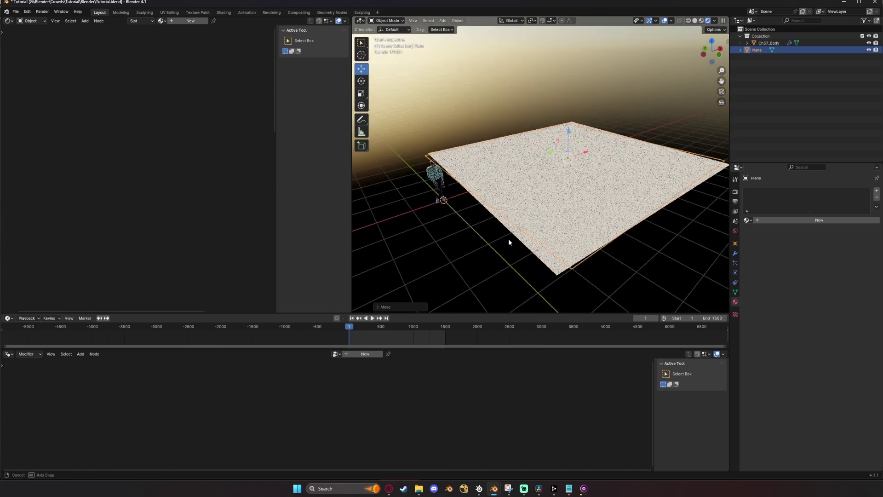
{"action": "key", "text": "ctrl+a"}
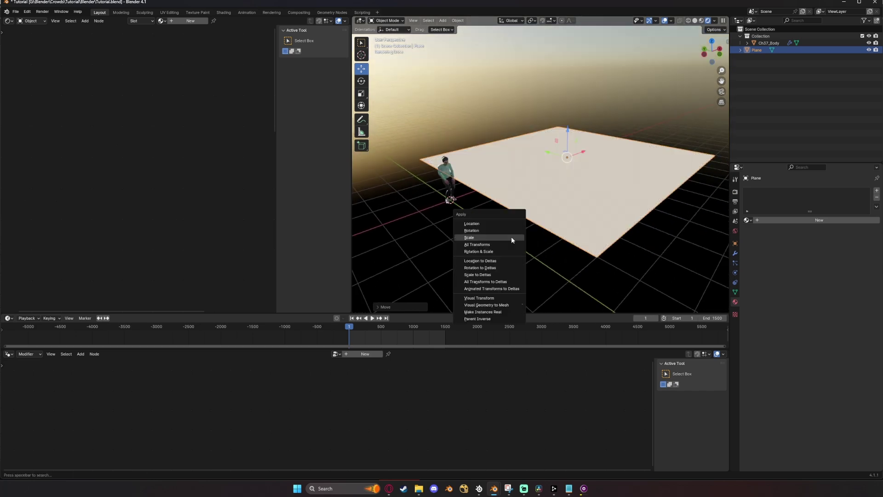
{"action": "left_click", "coordinate": [512, 238]}
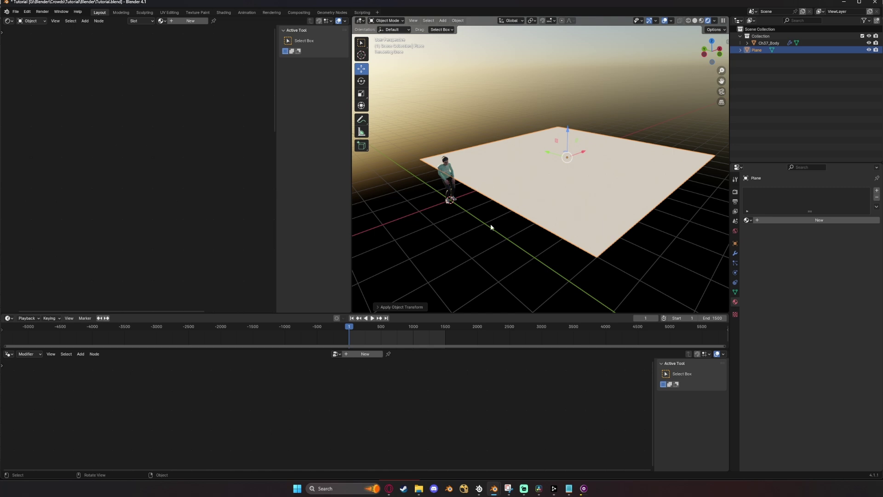
Create a geometry node tree named Crowds on the plane and space its Group Input and Group Output nodes apart
{"action": "left_click", "coordinate": [9, 354]}
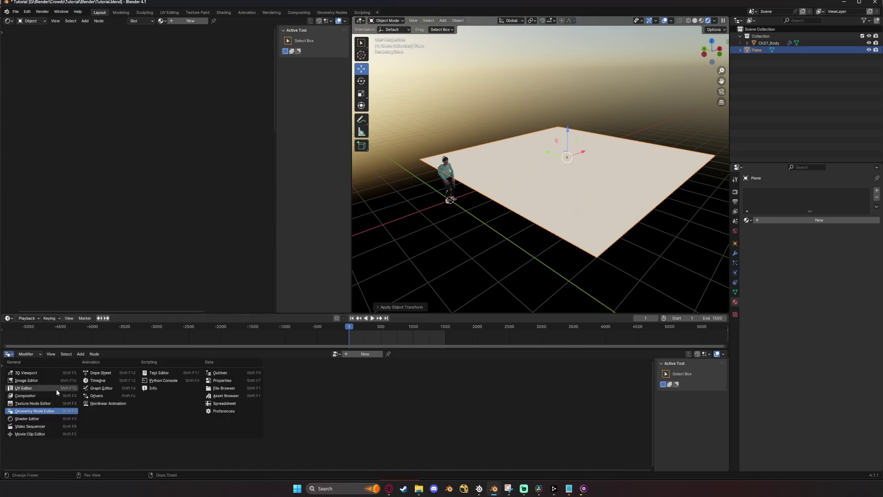
{"action": "left_click", "coordinate": [52, 414]}
{"action": "left_click", "coordinate": [365, 354]}
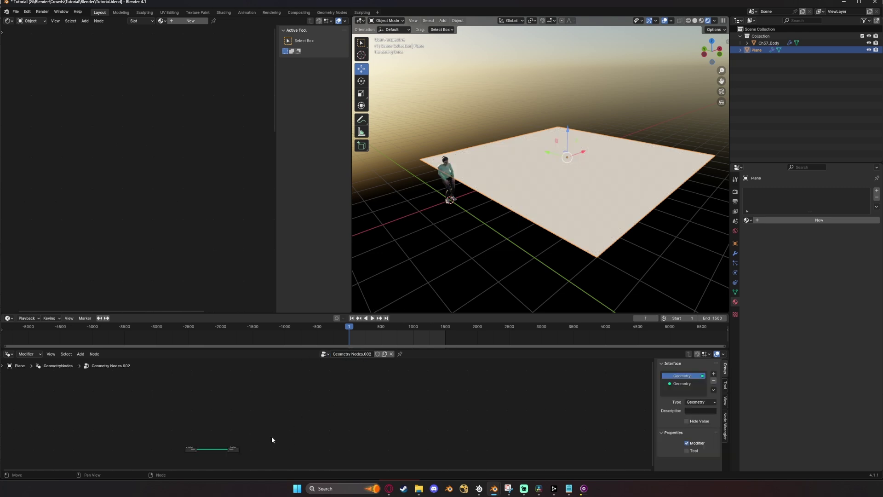
{"action": "scroll", "coordinate": [272, 439], "scroll_direction": "up", "scroll_amount": 5}
{"action": "left_click_drag", "start_coordinate": [299, 419], "coordinate": [484, 430]}
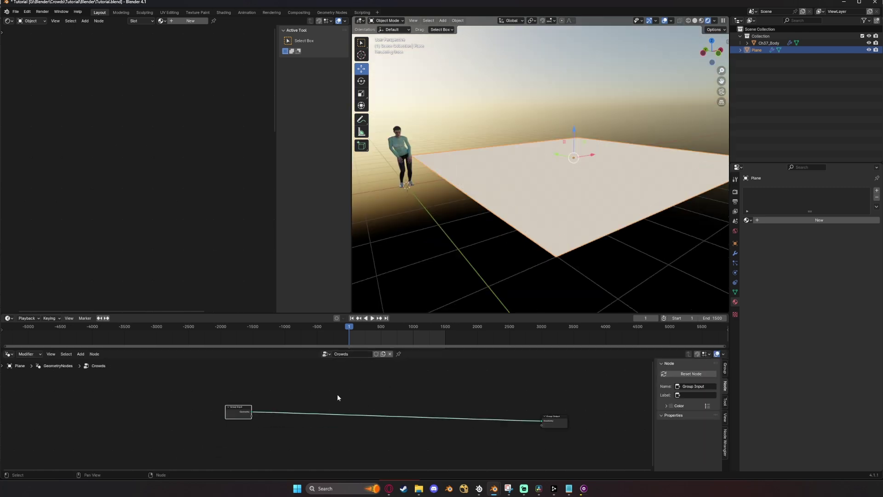
Insert a Distribute Points on Faces node between the Group Input and Group Output nodes
{"action": "scroll", "coordinate": [333, 398], "scroll_direction": "up", "scroll_amount": 1}
{"action": "middle_click_drag", "start_coordinate": [329, 402], "coordinate": [371, 409]}
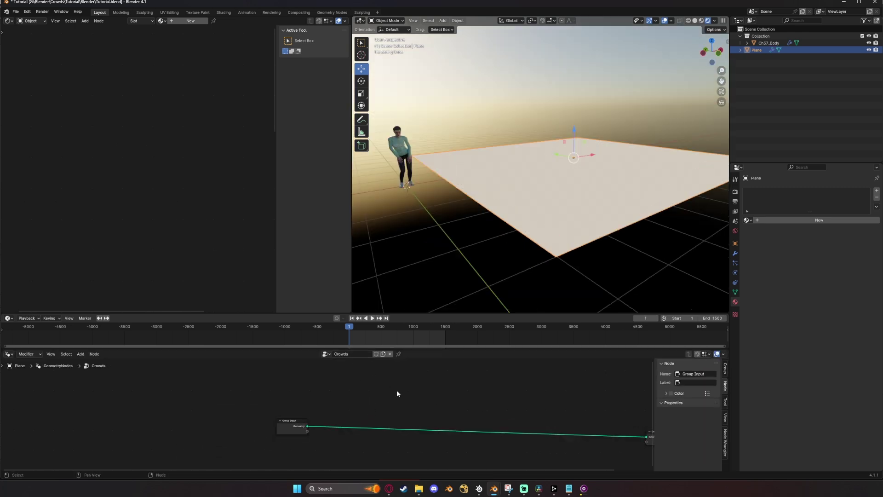
{"action": "key", "text": "F3"}
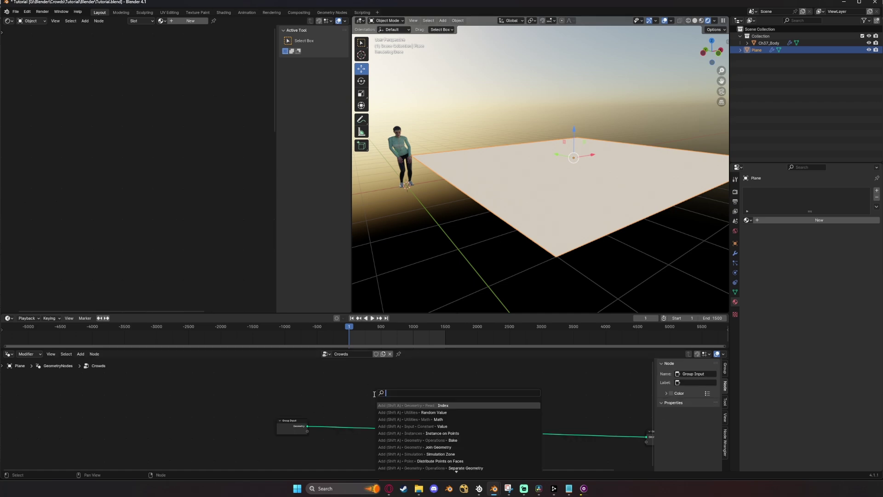
{"action": "type", "text": "distribute"}
{"action": "key", "text": "Return"}
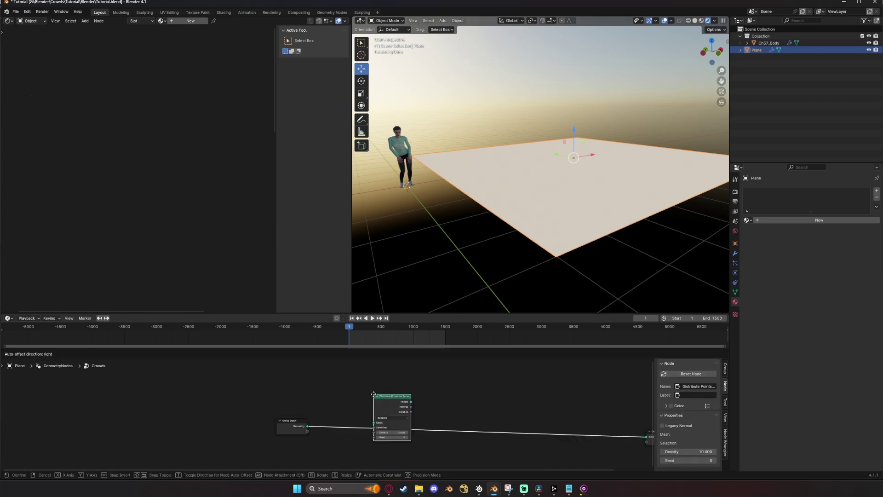
{"action": "left_click", "coordinate": [354, 410]}
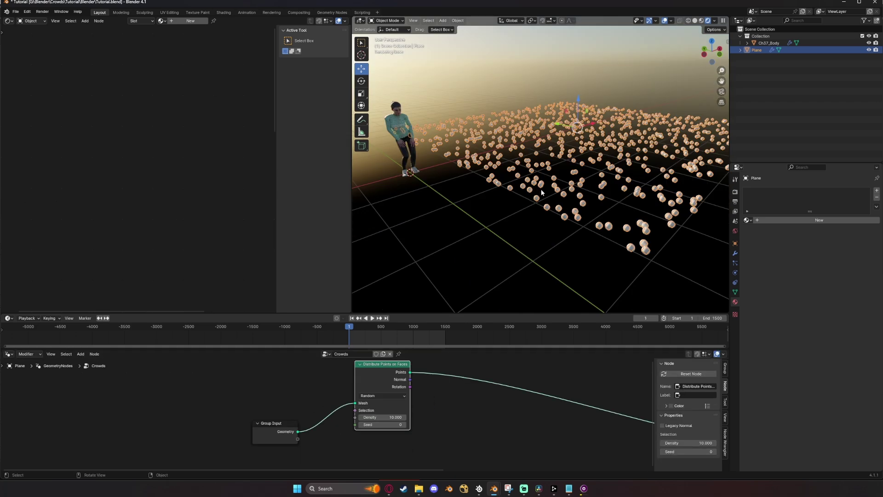
Switch the viewport to solid shading and select the point-covered plane
{"action": "middle_click_drag", "start_coordinate": [542, 193], "coordinate": [512, 296]}
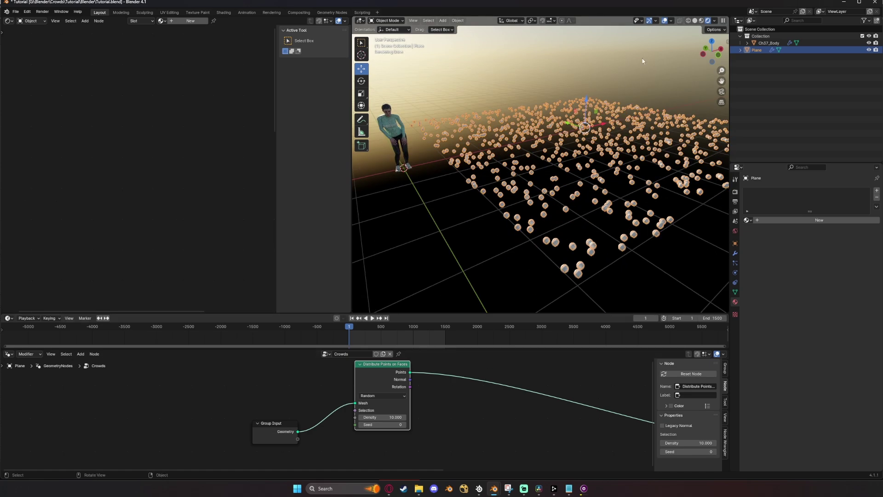
{"action": "middle_click_drag", "start_coordinate": [616, 112], "coordinate": [609, 137]}
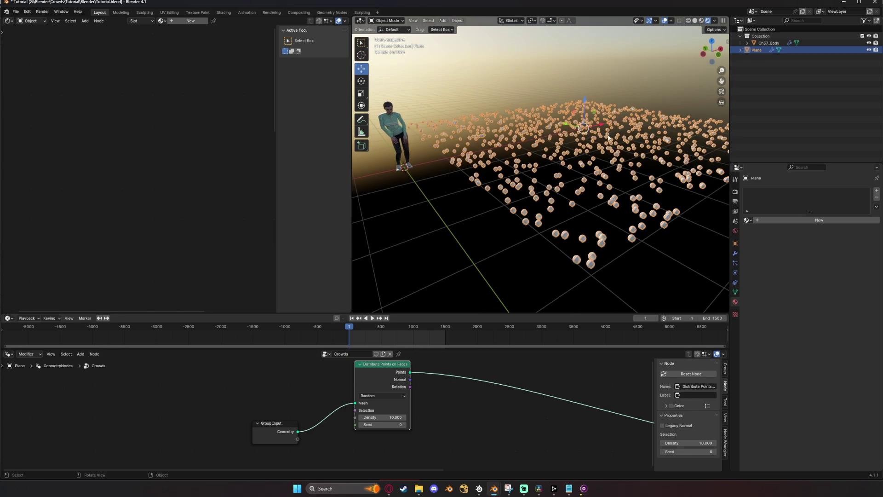
{"action": "left_click", "coordinate": [695, 22]}
{"action": "mouse_move", "coordinate": [650, 64]}
{"action": "middle_mouse_down"}
{"action": "mouse_move", "coordinate": [553, 189]}
{"action": "mouse_move", "coordinate": [541, 189]}
{"action": "middle_mouse_up"}
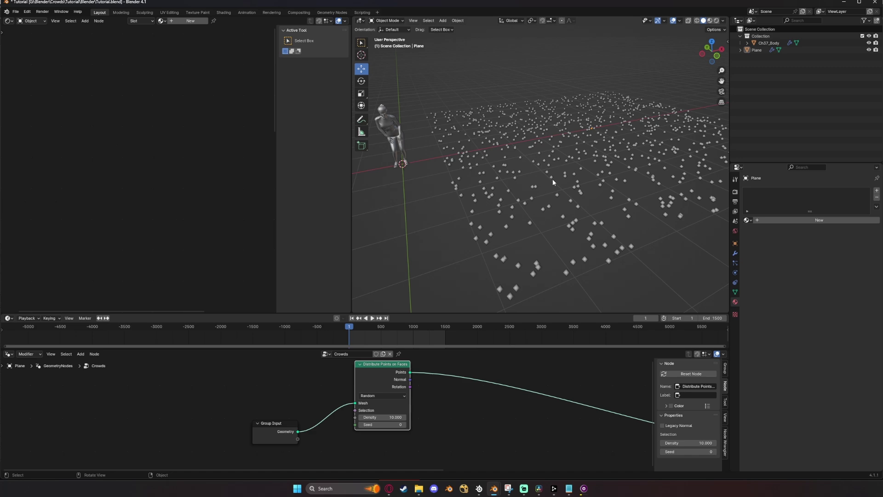
{"action": "middle_click_drag", "start_coordinate": [552, 178], "coordinate": [595, 184]}
{"action": "left_click", "coordinate": [595, 184]}
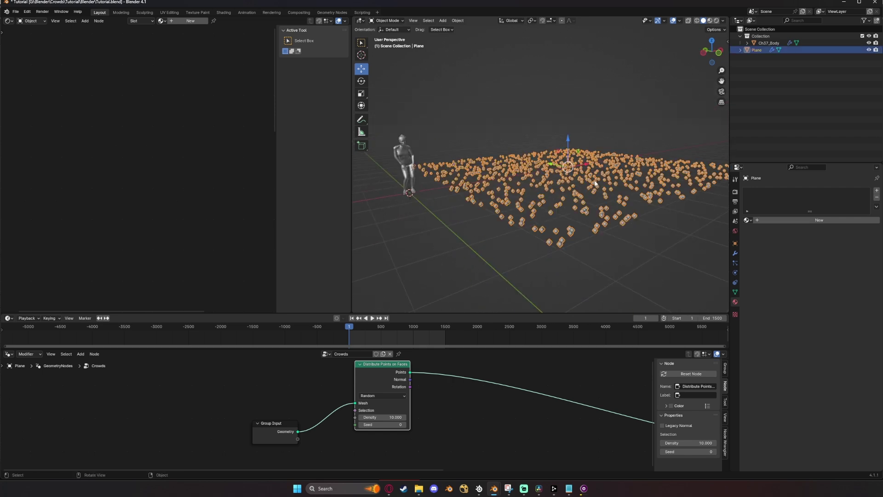
Bring the Ch37_Body character into the Crowds node tree as an Object Info node below the point distribution
{"action": "scroll", "coordinate": [427, 395], "scroll_direction": "down", "scroll_amount": 8}
{"action": "middle_click_drag", "start_coordinate": [437, 391], "coordinate": [377, 403]}
{"action": "left_click", "coordinate": [383, 407]}
{"action": "scroll", "coordinate": [330, 408], "scroll_direction": "up", "scroll_amount": 4}
{"action": "scroll", "coordinate": [330, 408], "scroll_direction": "down", "scroll_amount": 5}
{"action": "scroll", "coordinate": [377, 402], "scroll_direction": "up", "scroll_amount": 5}
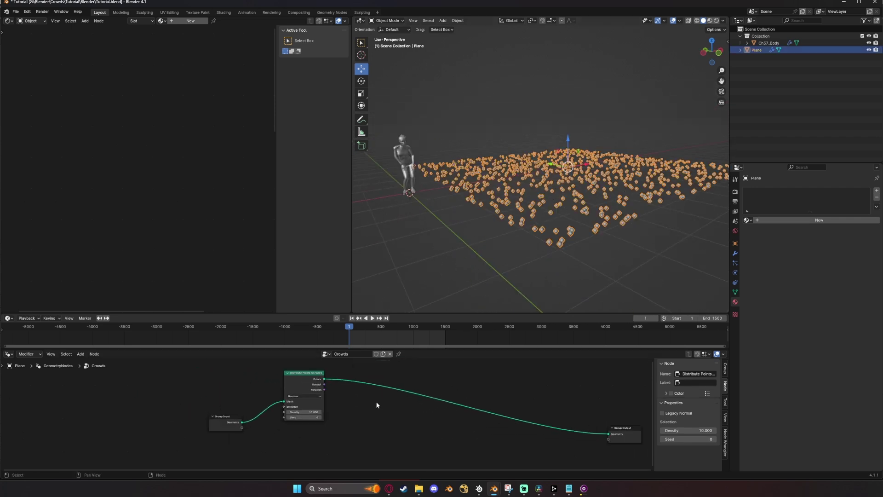
{"action": "scroll", "coordinate": [396, 405], "scroll_direction": "down", "scroll_amount": 3}
{"action": "mouse_move", "coordinate": [444, 187]}
{"action": "middle_mouse_down", "text": "shift"}
{"action": "mouse_move", "coordinate": [454, 193]}
{"action": "mouse_move", "coordinate": [446, 190]}
{"action": "middle_mouse_up", "text": "shift"}
{"action": "scroll", "coordinate": [355, 416], "scroll_direction": "down", "scroll_amount": 3}
{"action": "middle_click_drag", "start_coordinate": [355, 416], "coordinate": [474, 391]}
{"action": "scroll", "coordinate": [473, 390], "scroll_direction": "up", "scroll_amount": 2}
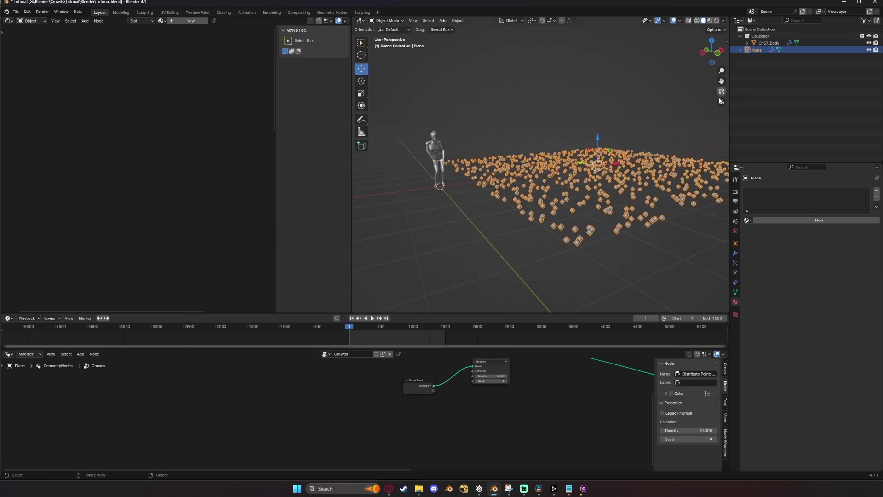
{"action": "left_click_drag", "start_coordinate": [768, 44], "coordinate": [492, 424]}
{"action": "scroll", "coordinate": [444, 422], "scroll_direction": "up", "scroll_amount": 4}
{"action": "middle_click_drag", "start_coordinate": [534, 432], "coordinate": [339, 412]}
Insert an Instance on Points node between Distribute Points on Faces and Group Output
{"action": "scroll", "coordinate": [445, 421], "scroll_direction": "down", "scroll_amount": 3}
{"action": "scroll", "coordinate": [378, 417], "scroll_direction": "up", "scroll_amount": 3}
{"action": "scroll", "coordinate": [339, 412], "scroll_direction": "down", "scroll_amount": 8}
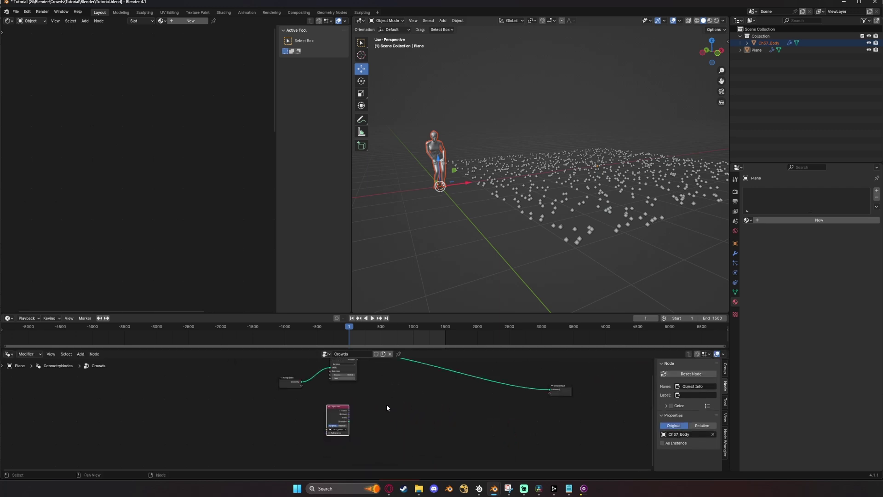
{"action": "middle_click_drag", "start_coordinate": [453, 389], "coordinate": [347, 409]}
{"action": "left_click", "coordinate": [347, 409]}
{"action": "key", "text": "F3"}
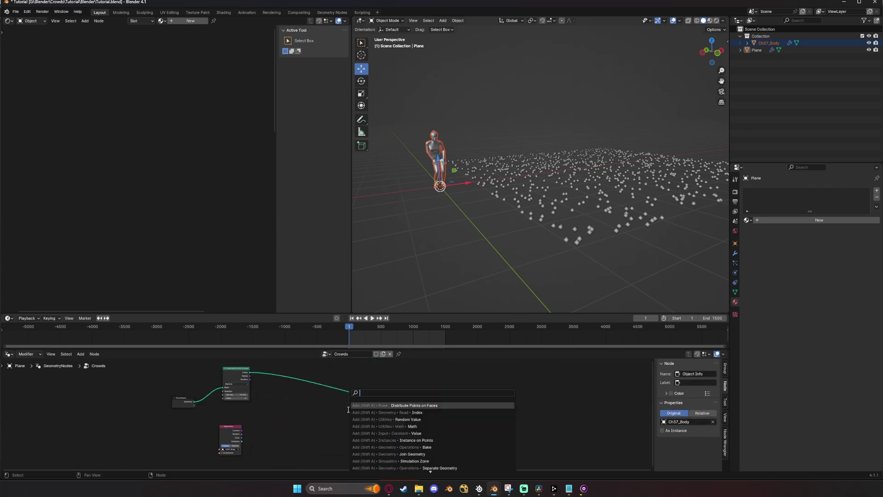
{"action": "type", "text": "Instance on"}
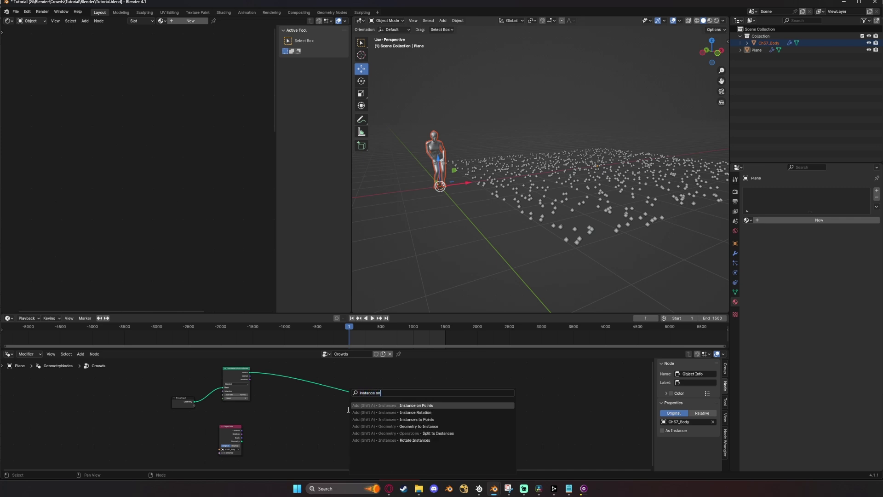
{"action": "key", "text": "Return"}
{"action": "left_click", "coordinate": [368, 405]}
Tidy the node layout by repositioning the Distribute Points on Faces, Group Output and Object Info nodes
{"action": "scroll", "coordinate": [327, 412], "scroll_direction": "up", "scroll_amount": 5}
{"action": "middle_click_drag", "start_coordinate": [258, 386], "coordinate": [319, 420]}
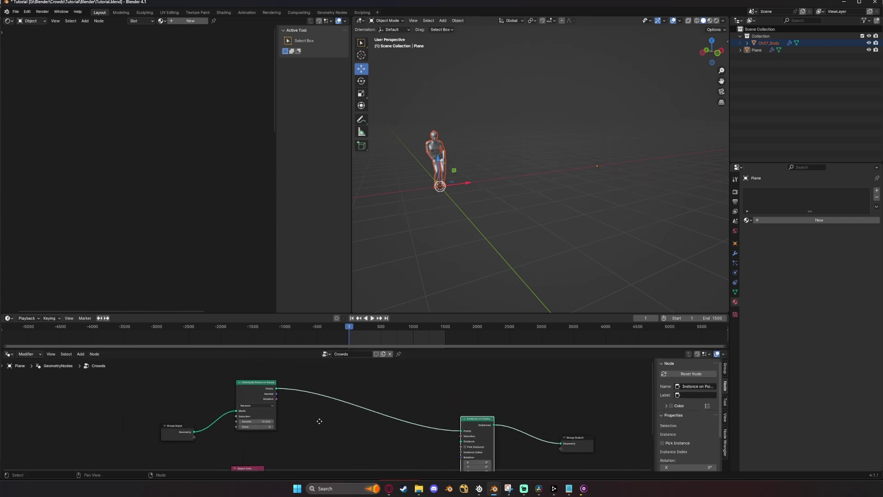
{"action": "scroll", "coordinate": [302, 407], "scroll_direction": "up", "scroll_amount": 3}
{"action": "left_click_drag", "start_coordinate": [259, 385], "coordinate": [257, 390]}
{"action": "scroll", "coordinate": [329, 395], "scroll_direction": "down", "scroll_amount": 5}
{"action": "middle_click_drag", "start_coordinate": [356, 399], "coordinate": [282, 393]}
{"action": "scroll", "coordinate": [452, 432], "scroll_direction": "up", "scroll_amount": 3}
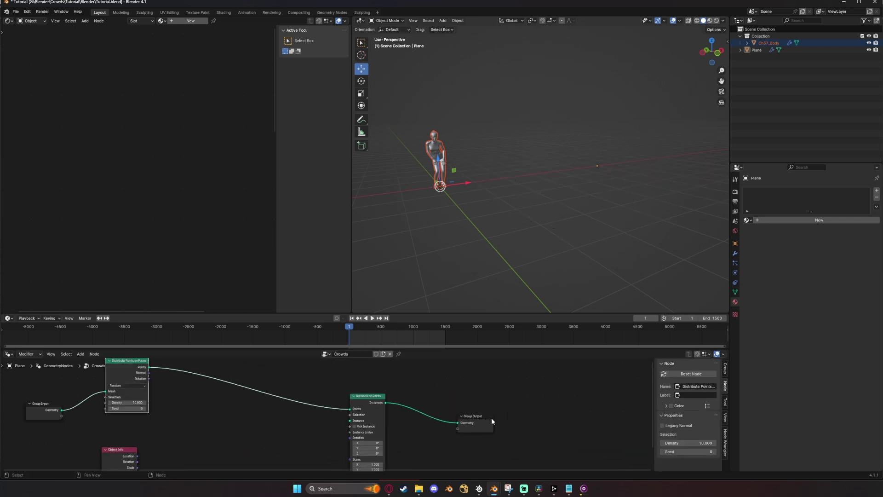
{"action": "left_click_drag", "start_coordinate": [492, 418], "coordinate": [488, 398]}
{"action": "scroll", "coordinate": [361, 411], "scroll_direction": "down", "scroll_amount": 5}
{"action": "middle_click_drag", "start_coordinate": [272, 448], "coordinate": [353, 423]}
{"action": "scroll", "coordinate": [354, 424], "scroll_direction": "up", "scroll_amount": 5}
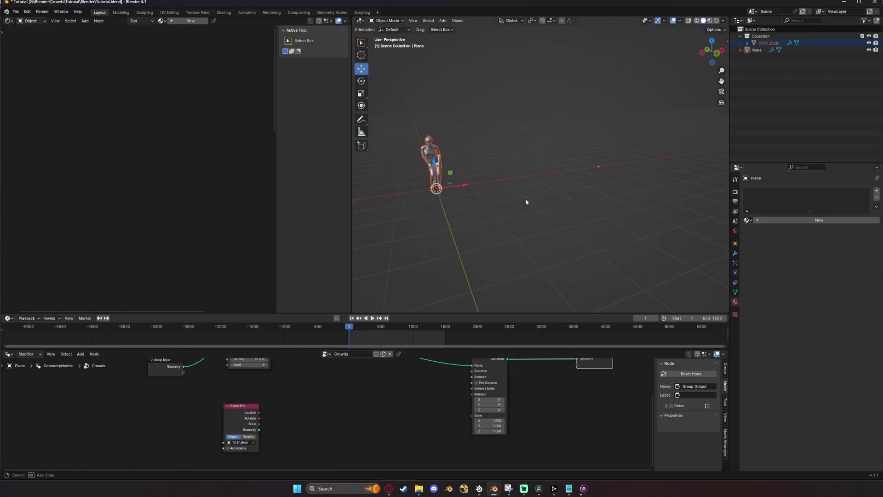
{"action": "middle_click_drag", "start_coordinate": [526, 199], "coordinate": [550, 219]}
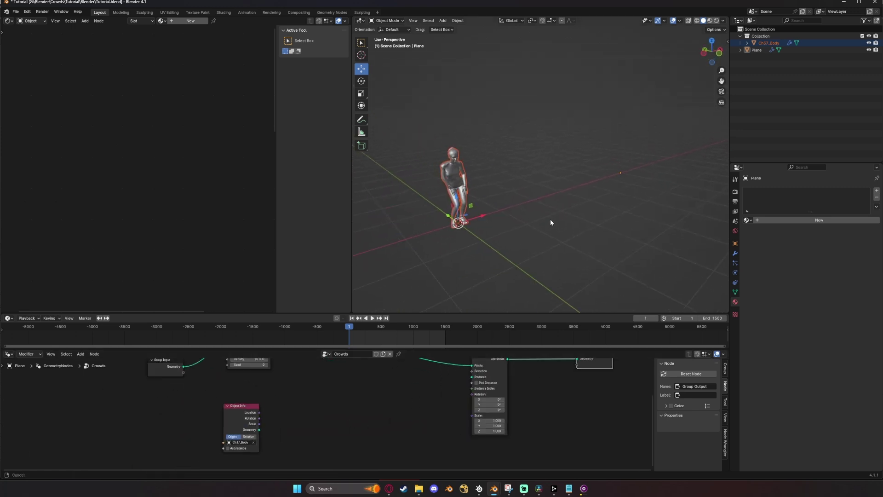
{"action": "left_click_drag", "start_coordinate": [245, 406], "coordinate": [267, 389]}
{"action": "middle_click_drag", "start_coordinate": [306, 401], "coordinate": [269, 411]}
{"action": "scroll", "coordinate": [263, 419], "scroll_direction": "down", "scroll_amount": 2}
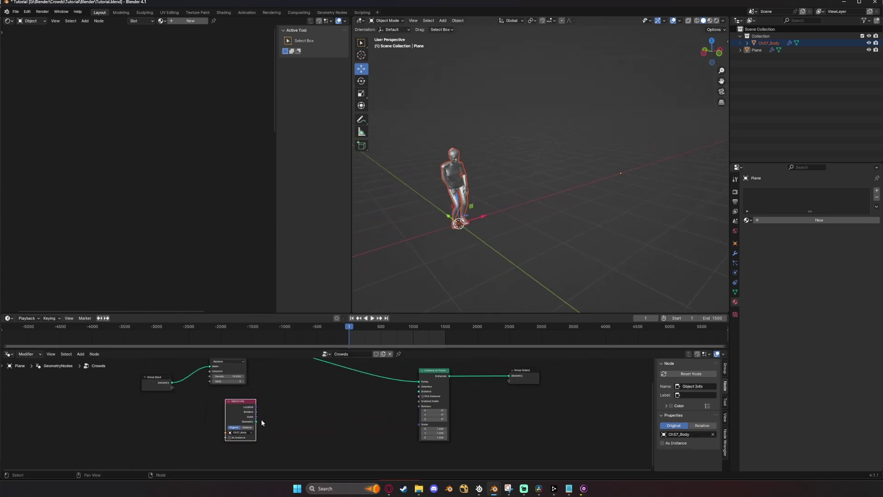
{"action": "scroll", "coordinate": [259, 421], "scroll_direction": "up", "scroll_amount": 3}
Connect the Object Info node's Geometry output to the Instance input of Instance on Points
{"action": "left_click_drag", "start_coordinate": [237, 424], "coordinate": [443, 385]}
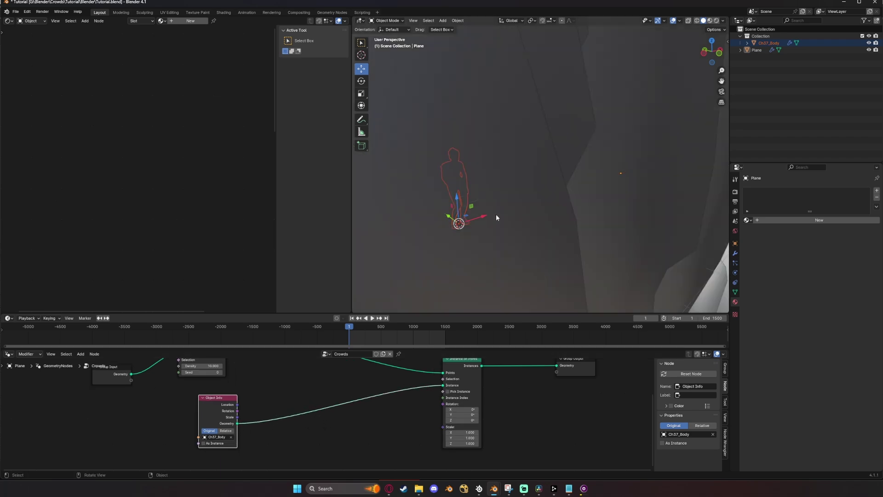
{"action": "mouse_move", "coordinate": [496, 214]}
{"action": "middle_mouse_down"}
{"action": "mouse_move", "coordinate": [503, 209]}
{"action": "mouse_move", "coordinate": [431, 229]}
{"action": "mouse_move", "coordinate": [482, 214]}
{"action": "middle_mouse_up"}
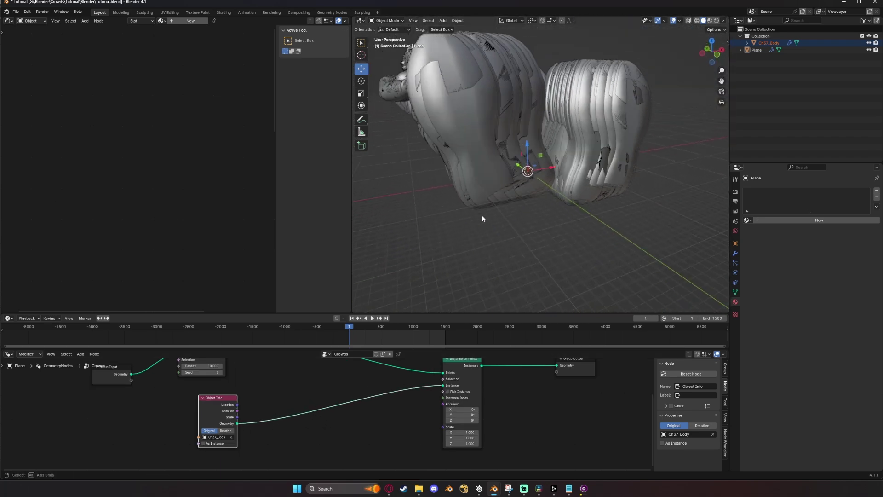
{"action": "scroll", "coordinate": [329, 427], "scroll_direction": "up", "scroll_amount": 2}
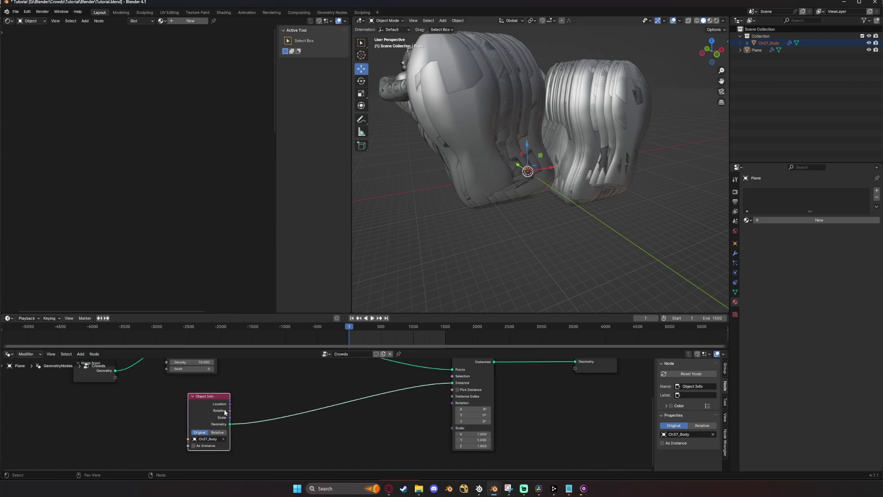
Connect the Object Info node's Rotation and Scale outputs to the matching inputs of Instance on Points
{"action": "left_click_drag", "start_coordinate": [229, 410], "coordinate": [452, 403]}
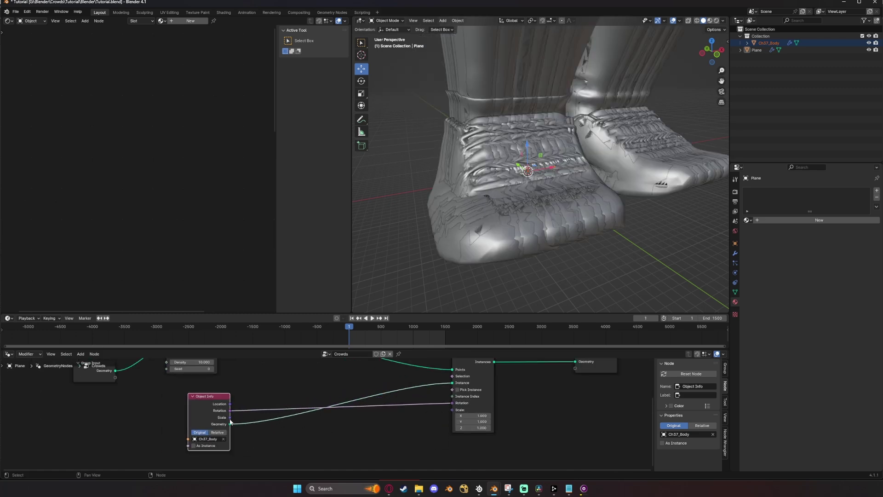
{"action": "left_click_drag", "start_coordinate": [230, 418], "coordinate": [452, 409]}
{"action": "scroll", "coordinate": [443, 414], "scroll_direction": "down", "scroll_amount": 2}
{"action": "scroll", "coordinate": [534, 195], "scroll_direction": "up", "scroll_amount": 4}
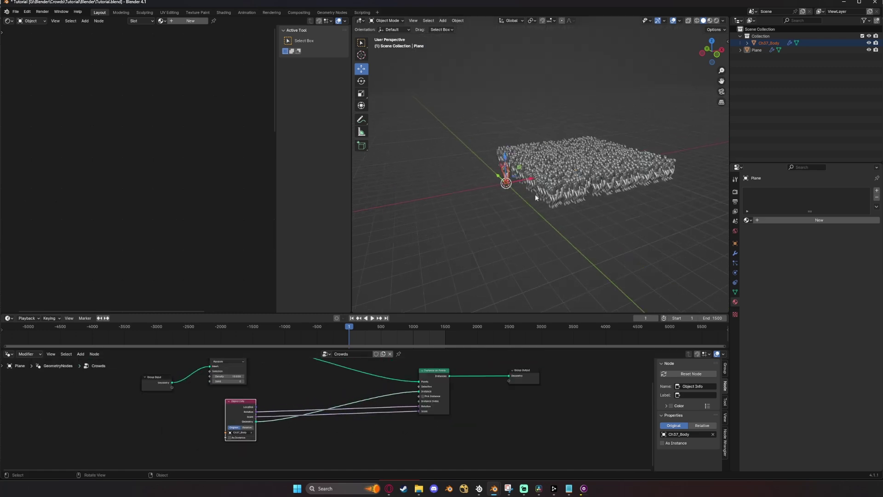
{"action": "scroll", "coordinate": [535, 194], "scroll_direction": "up", "scroll_amount": 3}
{"action": "middle_click_drag", "start_coordinate": [534, 194], "coordinate": [487, 210]}
{"action": "scroll", "coordinate": [497, 207], "scroll_direction": "up", "scroll_amount": 2}
{"action": "scroll", "coordinate": [277, 403], "scroll_direction": "down", "scroll_amount": 1}
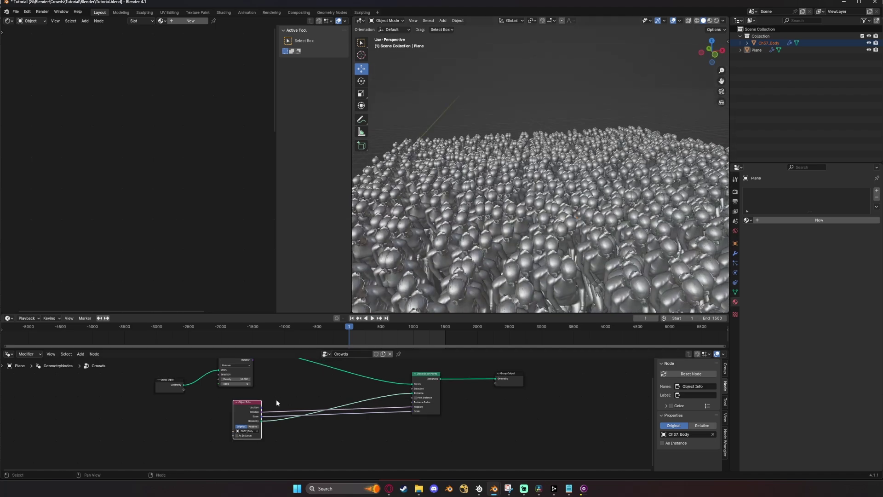
Change the distribution method of the Distribute Points on Faces node to Poisson Disk
{"action": "scroll", "coordinate": [277, 402], "scroll_direction": "down", "scroll_amount": 2}
{"action": "middle_click_drag", "start_coordinate": [277, 403], "coordinate": [344, 396]}
{"action": "scroll", "coordinate": [330, 419], "scroll_direction": "up", "scroll_amount": 5}
{"action": "scroll", "coordinate": [341, 401], "scroll_direction": "up", "scroll_amount": 1}
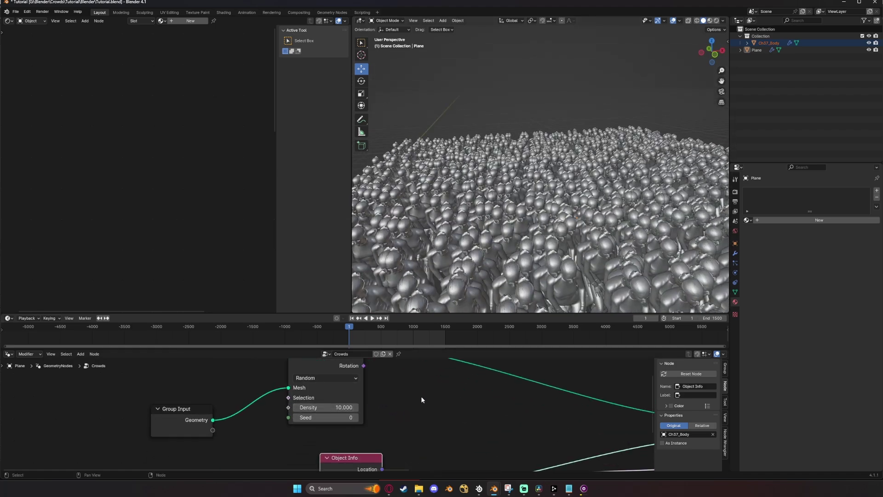
{"action": "scroll", "coordinate": [398, 400], "scroll_direction": "down", "scroll_amount": 2}
{"action": "scroll", "coordinate": [379, 396], "scroll_direction": "down", "scroll_amount": 1}
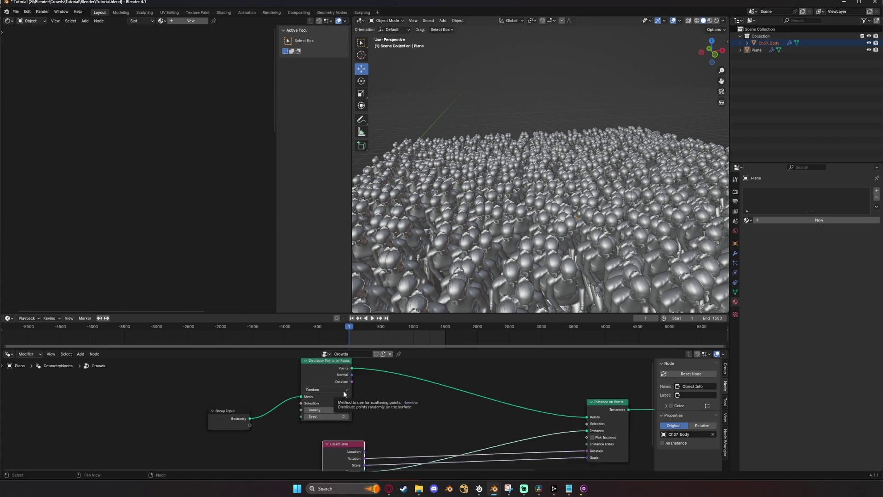
{"action": "left_click", "coordinate": [344, 391]}
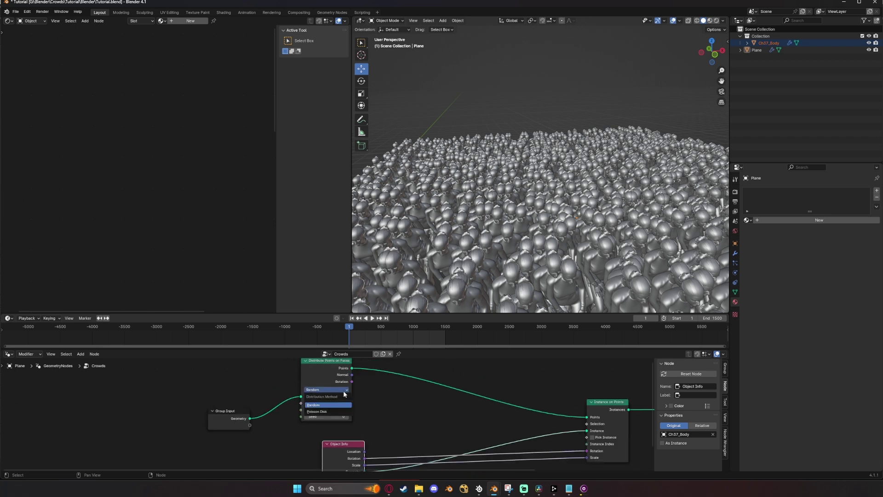
{"action": "left_click", "coordinate": [331, 411]}
{"action": "scroll", "coordinate": [396, 419], "scroll_direction": "up", "scroll_amount": 2}
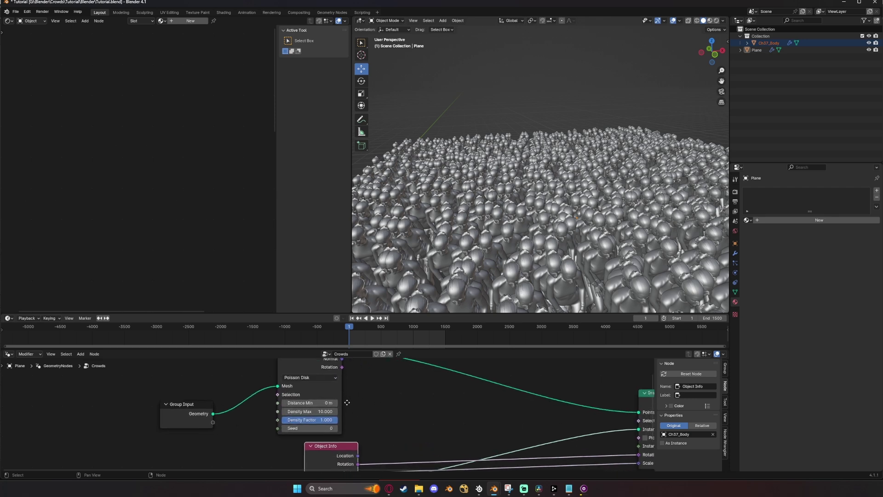
Set the point distribution's minimum distance to 2 m and inspect the spacing of the instanced characters
{"action": "middle_click_drag", "start_coordinate": [454, 227], "coordinate": [437, 242]}
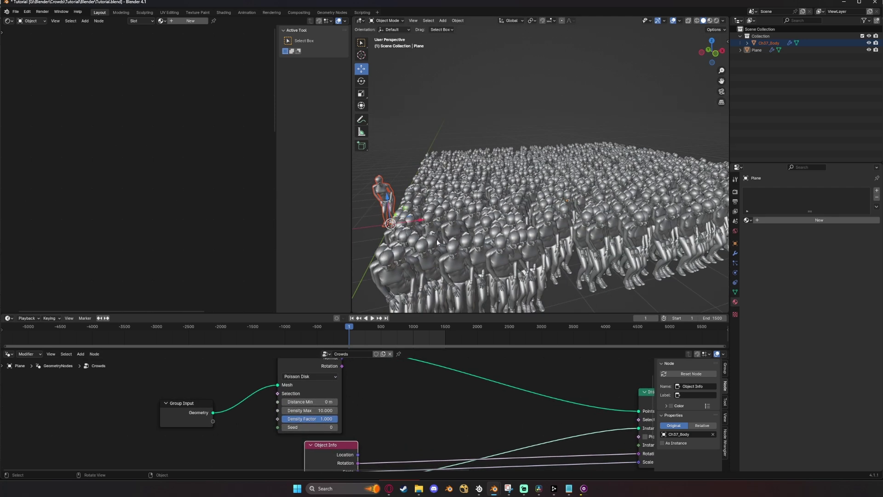
{"action": "left_click", "coordinate": [324, 400]}
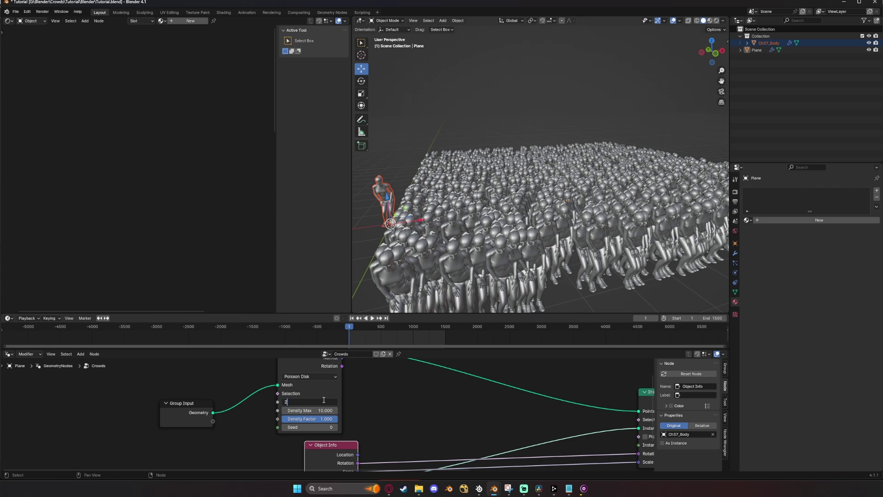
{"action": "type", "text": "2"}
{"action": "key", "text": "Return"}
{"action": "middle_click_drag", "start_coordinate": [460, 258], "coordinate": [553, 206]}
{"action": "middle_click_drag", "start_coordinate": [529, 167], "coordinate": [489, 215]}
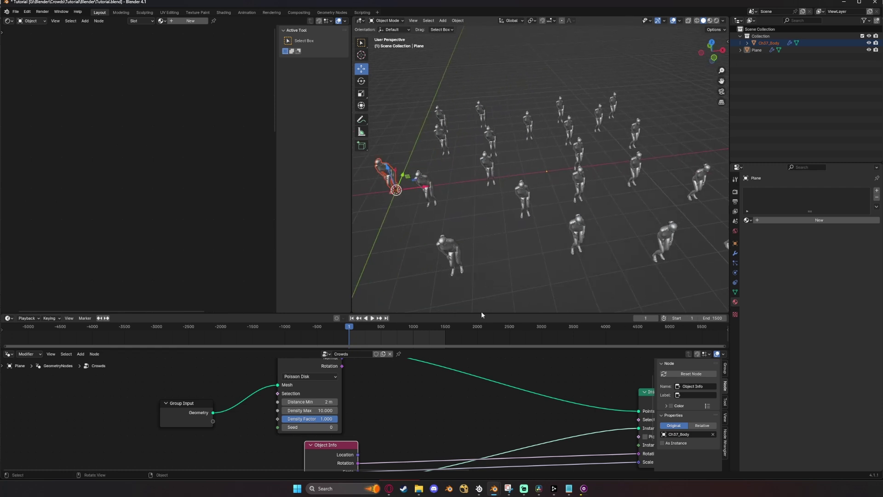
{"action": "scroll", "coordinate": [452, 437], "scroll_direction": "down", "scroll_amount": 6}
{"action": "middle_click_drag", "start_coordinate": [453, 442], "coordinate": [368, 424]}
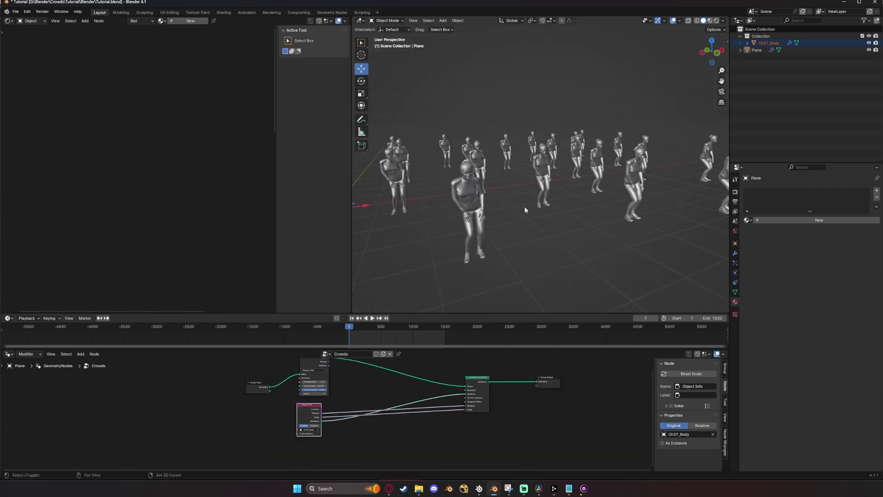
Play the animation to inspect how the instanced characters dance, and stop playback
{"action": "middle_click_drag", "start_coordinate": [525, 209], "coordinate": [408, 280]}
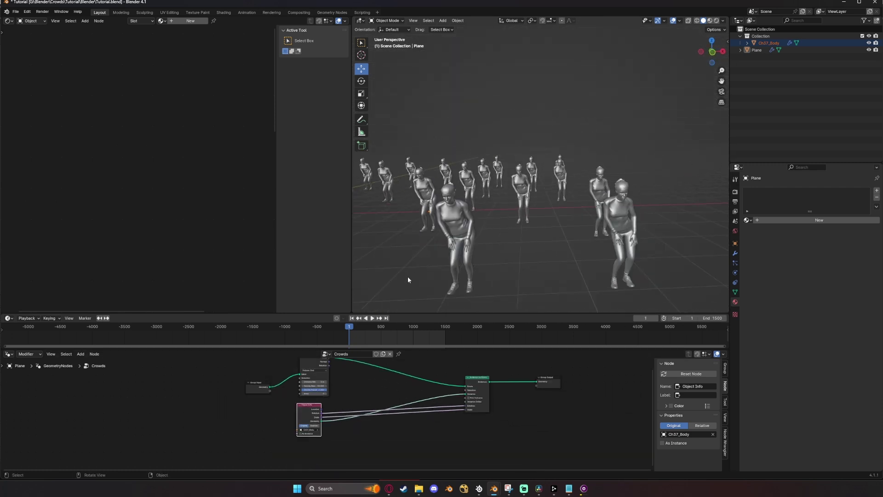
{"action": "left_click", "coordinate": [373, 318]}
{"action": "scroll", "coordinate": [444, 246], "scroll_direction": "down", "scroll_amount": 4}
{"action": "middle_click_drag", "start_coordinate": [445, 246], "coordinate": [568, 247], "text": "shift"}
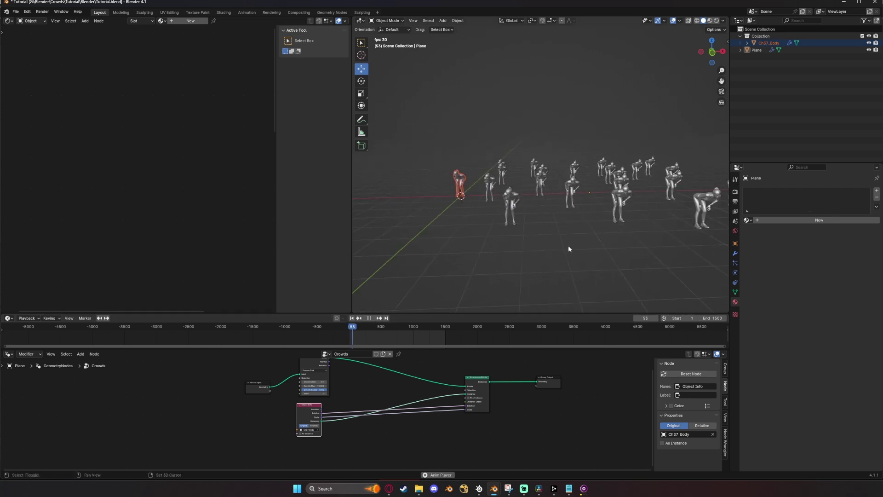
{"action": "scroll", "coordinate": [548, 247], "scroll_direction": "up", "scroll_amount": 4}
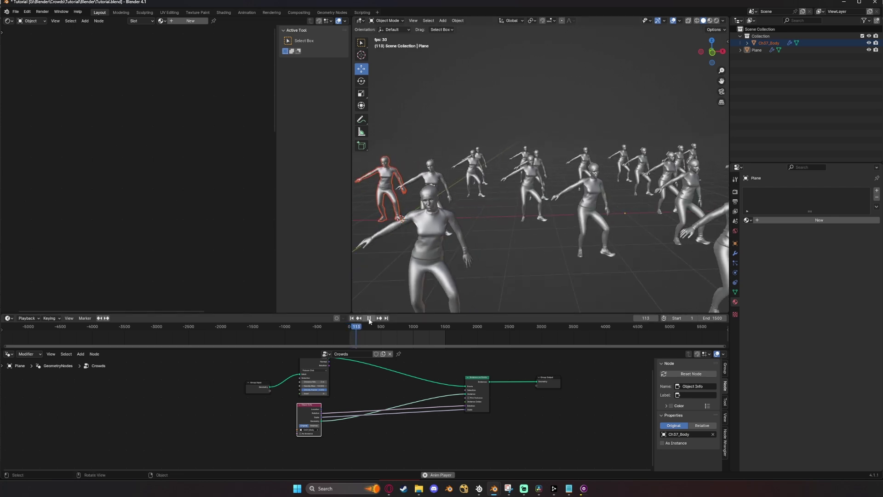
{"action": "key", "text": "Escape"}
{"action": "key", "text": "Home"}
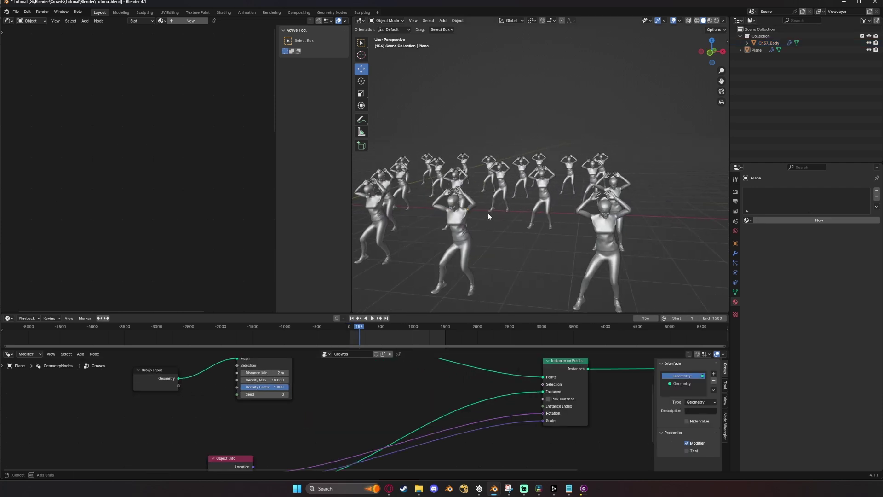
Examine the poses and spacing of the paused crowd from several angles and distances
{"action": "middle_click_drag", "start_coordinate": [536, 214], "coordinate": [501, 265]}
{"action": "scroll", "coordinate": [390, 413], "scroll_direction": "down", "scroll_amount": 4}
{"action": "scroll", "coordinate": [373, 377], "scroll_direction": "up", "scroll_amount": 2}
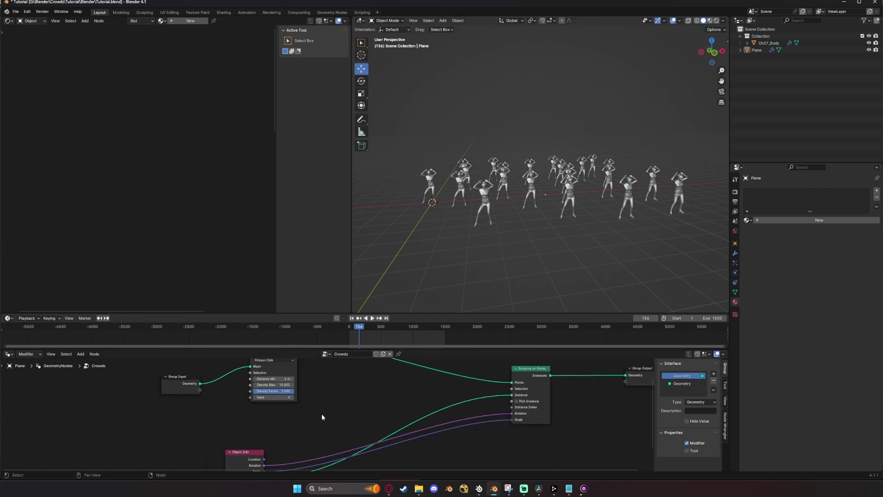
{"action": "middle_click_drag", "start_coordinate": [527, 186], "coordinate": [612, 174]}
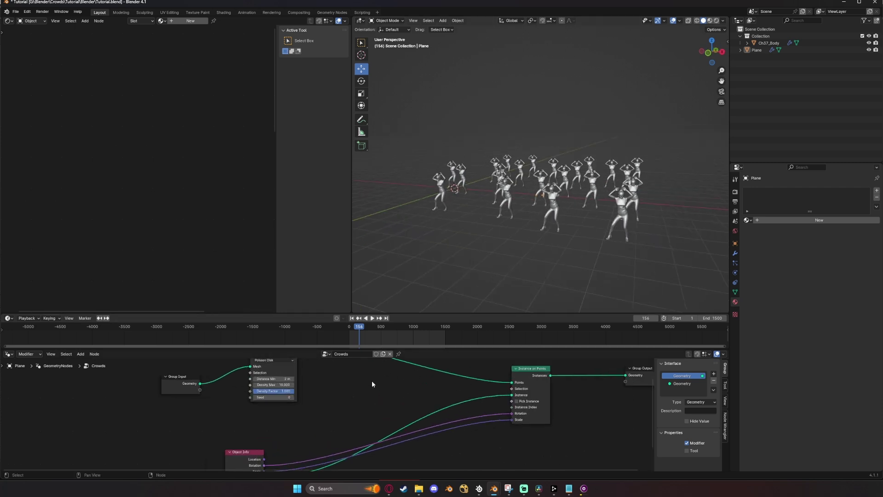
{"action": "scroll", "coordinate": [372, 382], "scroll_direction": "down", "scroll_amount": 5}
{"action": "middle_click_drag", "start_coordinate": [390, 377], "coordinate": [331, 408]}
{"action": "middle_click_drag", "start_coordinate": [497, 209], "coordinate": [540, 229]}
{"action": "scroll", "coordinate": [554, 214], "scroll_direction": "up", "scroll_amount": 4}
{"action": "scroll", "coordinate": [554, 214], "scroll_direction": "down", "scroll_amount": 4}
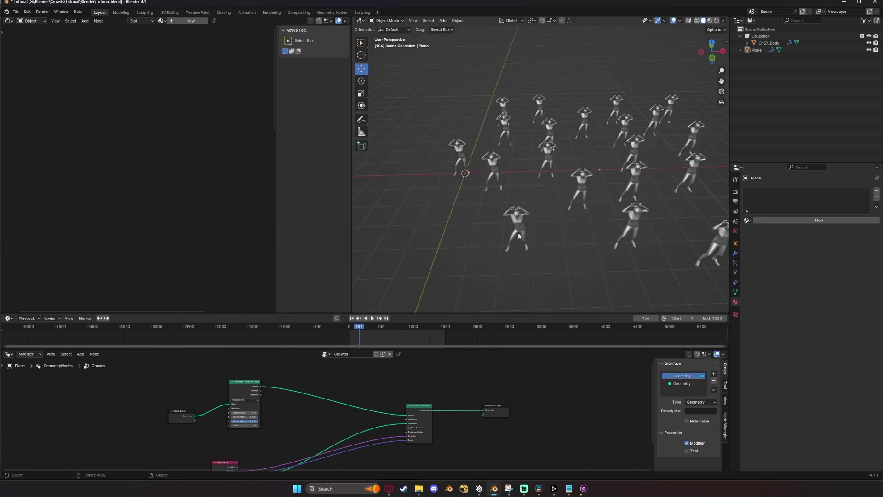
Add a Geometry to Instance node fed by the Object Info node's Geometry output
{"action": "scroll", "coordinate": [360, 441], "scroll_direction": "down", "scroll_amount": 5}
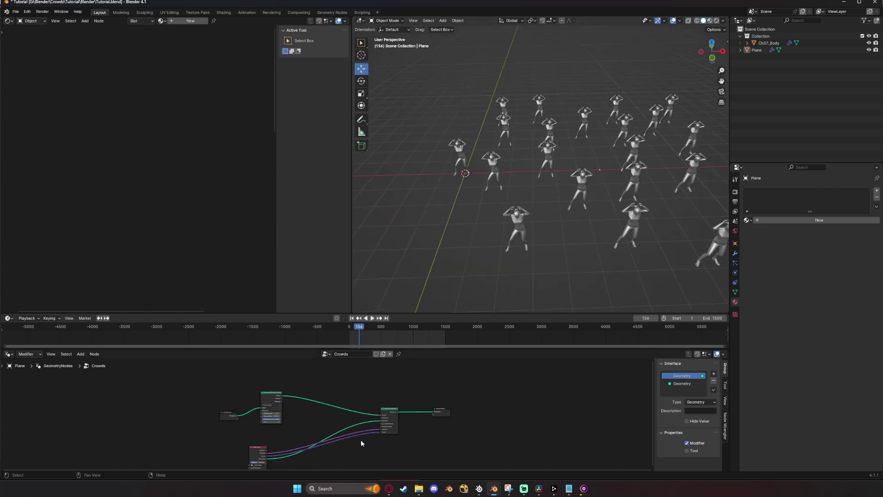
{"action": "middle_click_drag", "start_coordinate": [361, 442], "coordinate": [433, 411]}
{"action": "scroll", "coordinate": [404, 449], "scroll_direction": "down", "scroll_amount": 5}
{"action": "scroll", "coordinate": [441, 413], "scroll_direction": "up", "scroll_amount": 3}
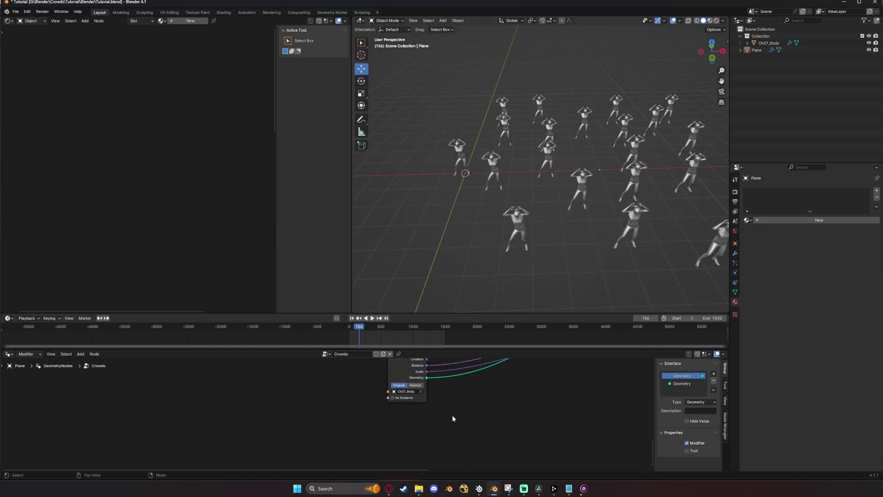
{"action": "scroll", "coordinate": [388, 421], "scroll_direction": "up", "scroll_amount": 3}
{"action": "left_click_drag", "start_coordinate": [326, 397], "coordinate": [379, 403]}
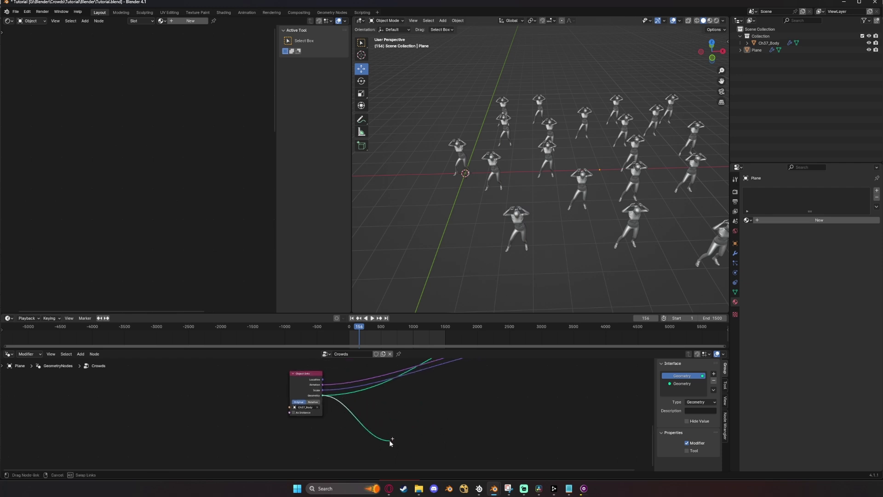
{"action": "left_click_drag", "start_coordinate": [389, 440], "coordinate": [389, 439]}
{"action": "type", "text": "geo"}
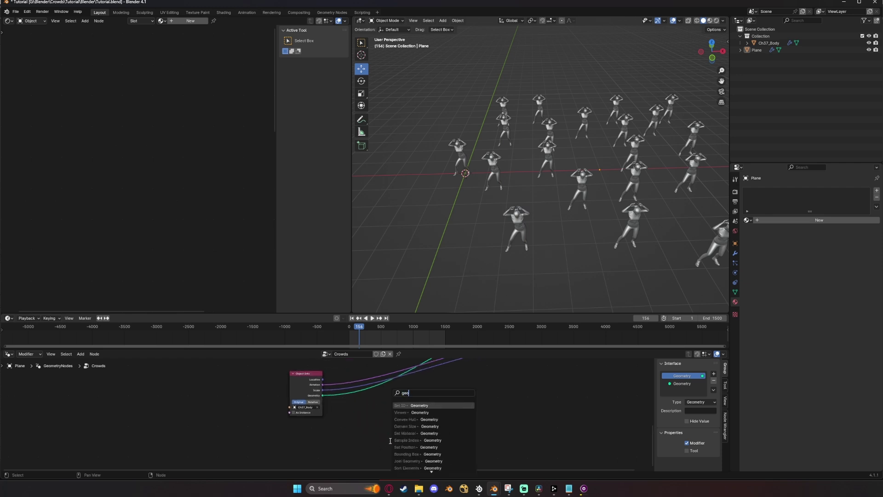
{"action": "middle_click_drag", "start_coordinate": [437, 423], "coordinate": [317, 404]}
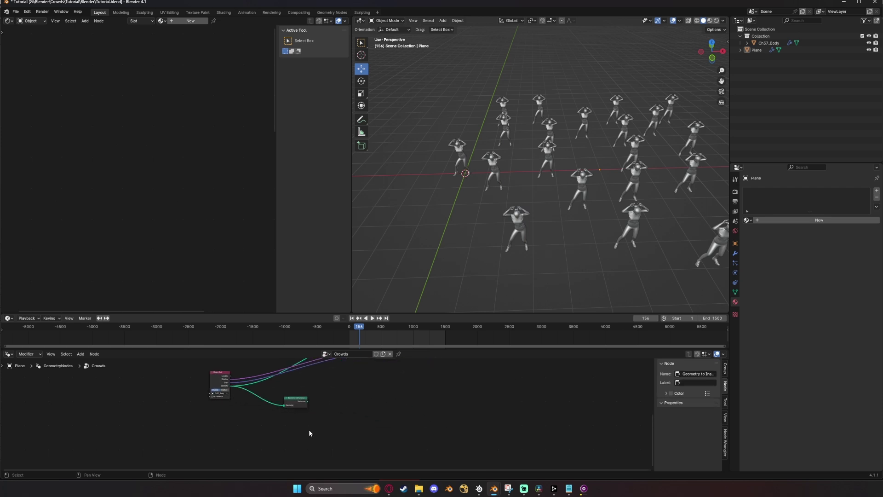
Add a Simulation Zone below the Geometry to Instance node and spread its input and output nodes apart
{"action": "key", "text": "F3"}
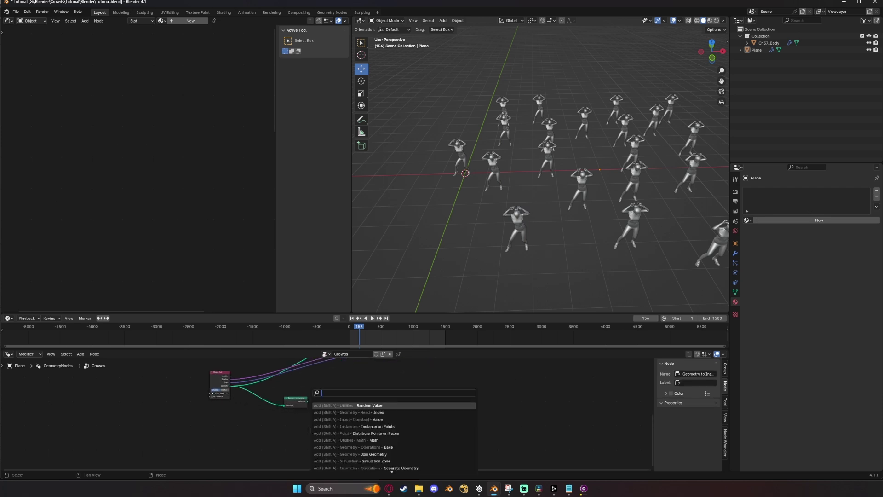
{"action": "type", "text": "sui"}
{"action": "key", "text": "BackSpace"}
{"action": "key", "text": "BackSpace"}
{"action": "type", "text": "imu"}
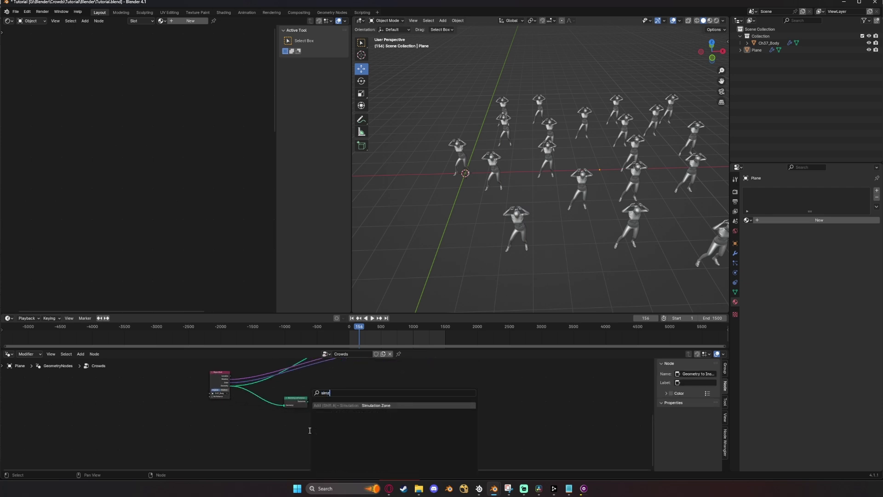
{"action": "key", "text": "Return"}
{"action": "left_click", "coordinate": [345, 414]}
{"action": "left_click", "coordinate": [343, 410]}
{"action": "left_click_drag", "start_coordinate": [328, 415], "coordinate": [254, 422]}
{"action": "scroll", "coordinate": [326, 423], "scroll_direction": "up", "scroll_amount": 6}
{"action": "left_click_drag", "start_coordinate": [396, 418], "coordinate": [401, 429]}
{"action": "scroll", "coordinate": [310, 428], "scroll_direction": "up", "scroll_amount": 1}
{"action": "middle_click_drag", "start_coordinate": [308, 428], "coordinate": [392, 421]}
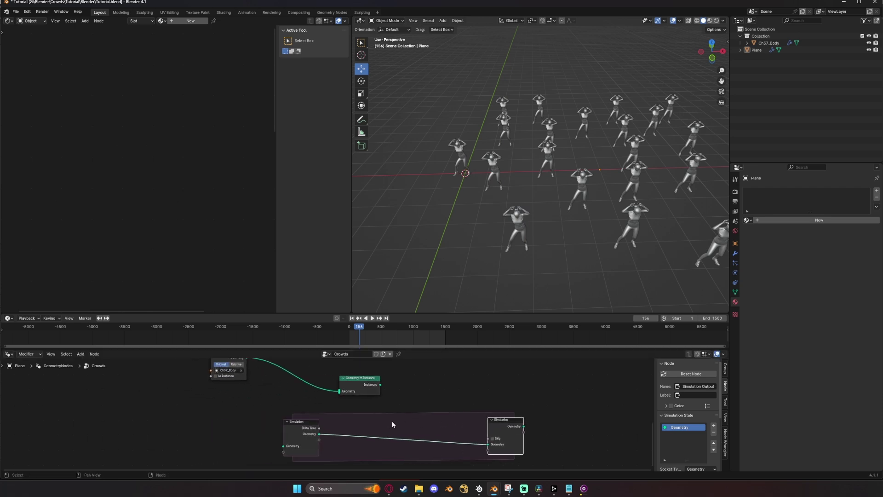
Insert a Join Geometry node on the link between the simulation zone's input and output nodes
{"action": "left_click", "coordinate": [389, 424]}
{"action": "key", "text": "F3"}
{"action": "type", "text": "jo"}
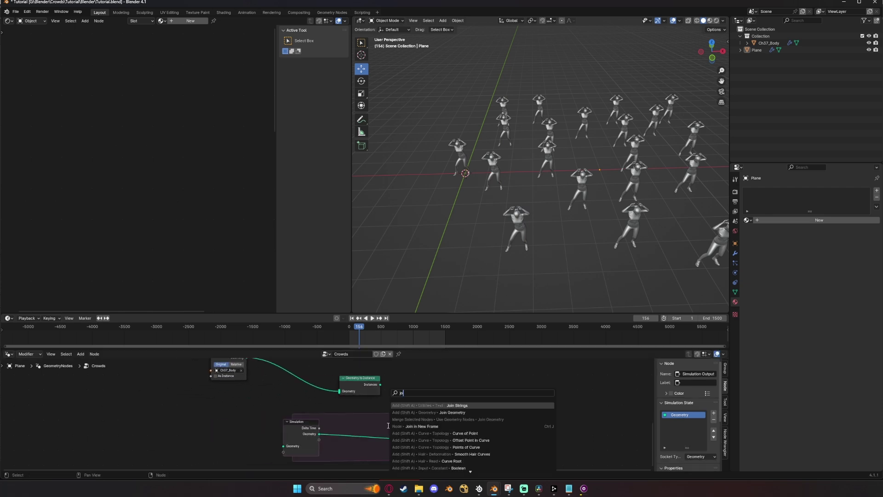
{"action": "left_click", "coordinate": [453, 412]}
{"action": "left_click", "coordinate": [419, 438]}
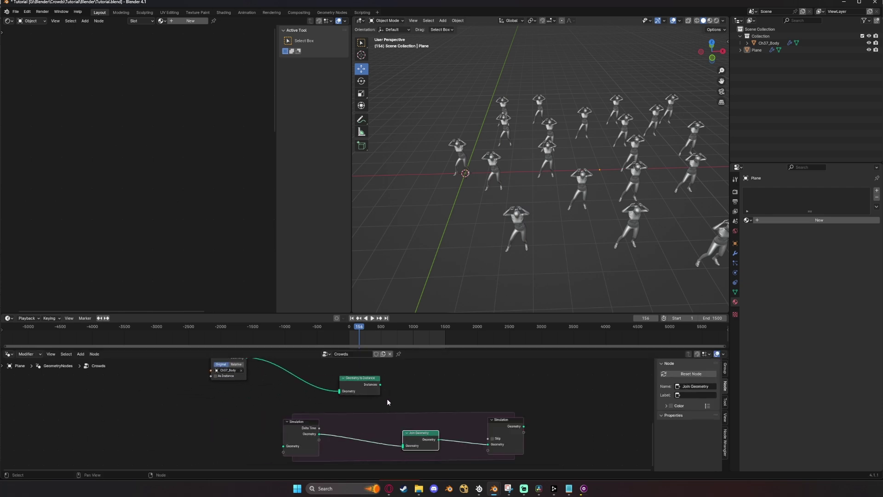
Connect the Instances output of Geometry to Instance to the Join Geometry node's Geometry input
{"action": "left_click_drag", "start_coordinate": [380, 385], "coordinate": [408, 444]}
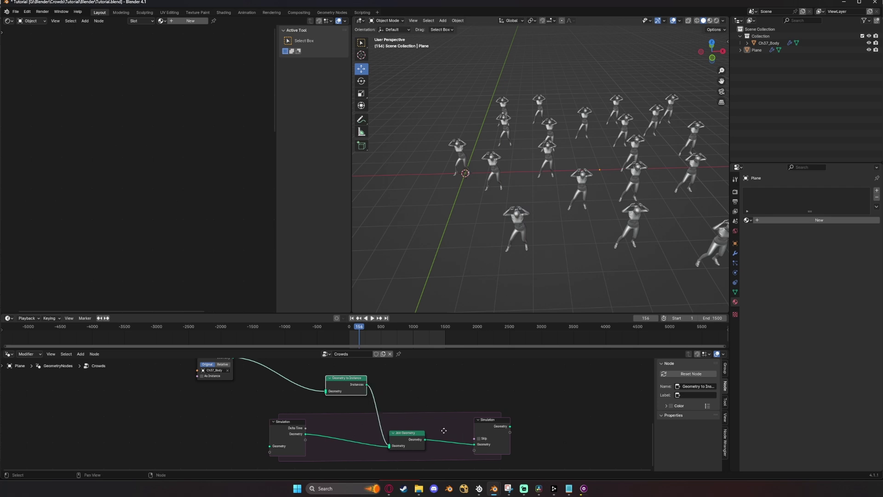
{"action": "scroll", "coordinate": [361, 436], "scroll_direction": "down", "scroll_amount": 2}
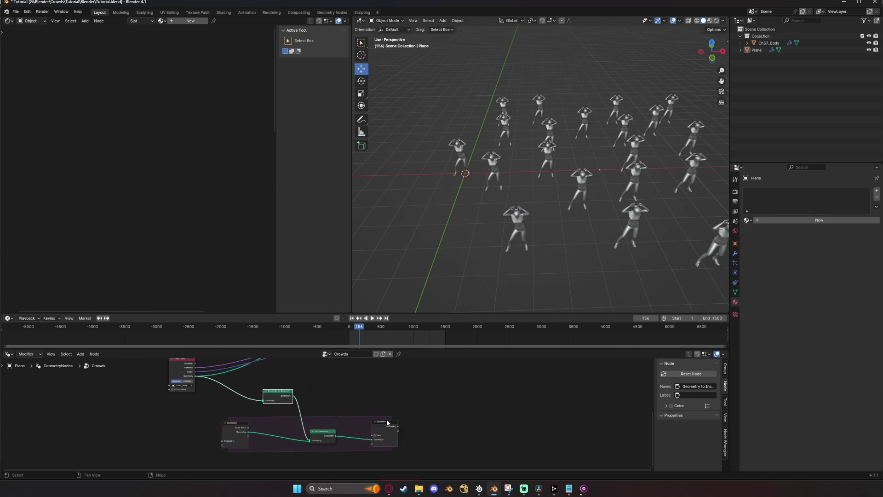
{"action": "scroll", "coordinate": [386, 422], "scroll_direction": "up", "scroll_amount": 2}
Add a Bake node beside the simulation output node
{"action": "scroll", "coordinate": [433, 438], "scroll_direction": "down", "scroll_amount": 10}
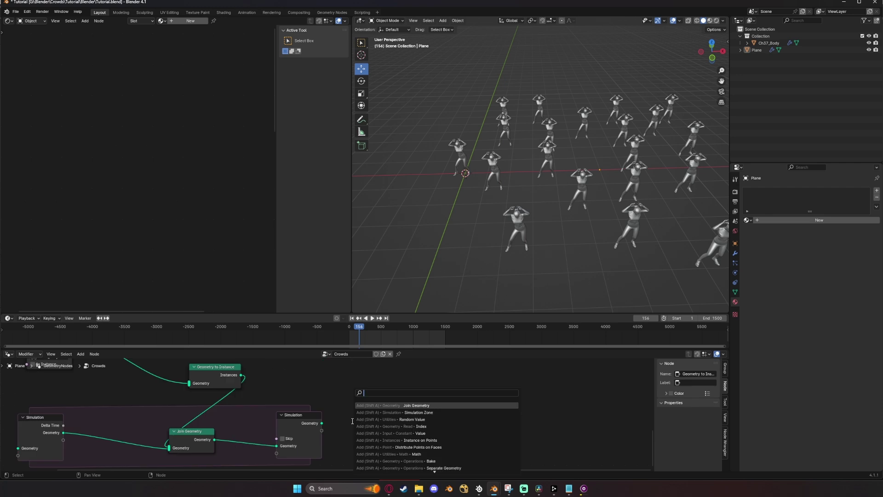
{"action": "type", "text": "bake"}
{"action": "key", "text": "Return"}
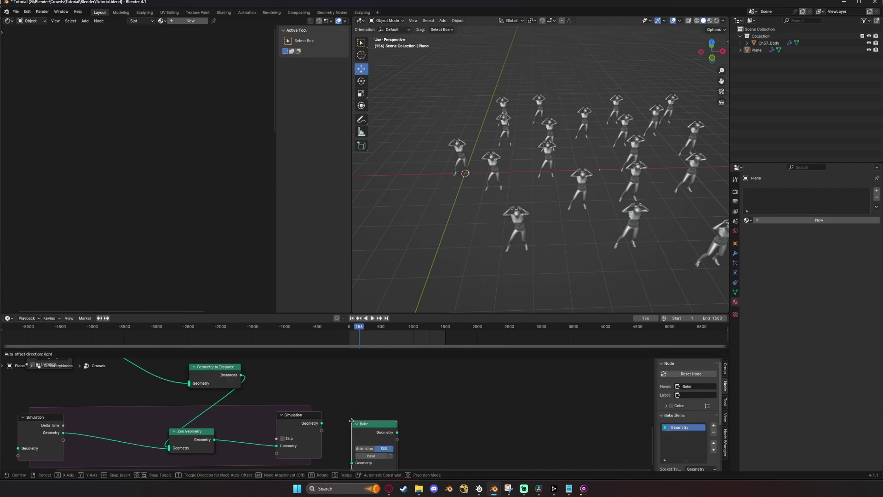
{"action": "left_click", "coordinate": [361, 421]}
{"action": "scroll", "coordinate": [317, 405], "scroll_direction": "down", "scroll_amount": 2}
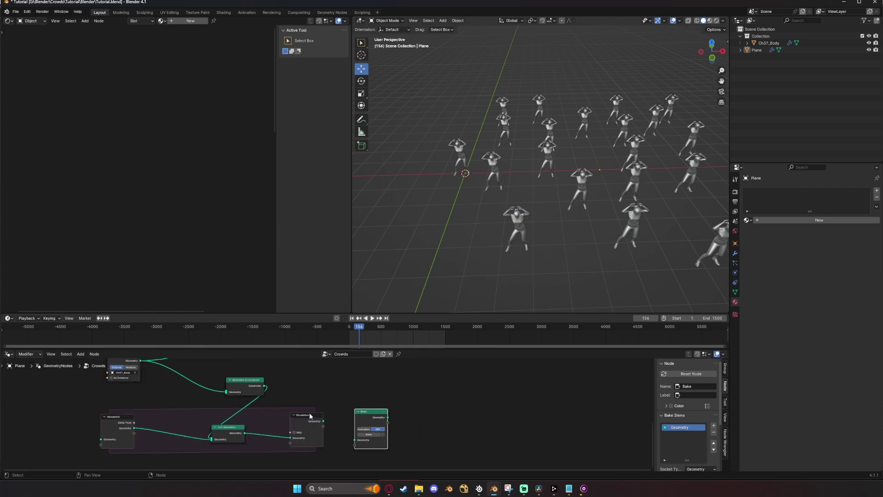
{"action": "scroll", "coordinate": [324, 417], "scroll_direction": "up", "scroll_amount": 1}
Set the Bake node to Animation mode and feed it the simulation output's Geometry
{"action": "left_click", "coordinate": [379, 435]}
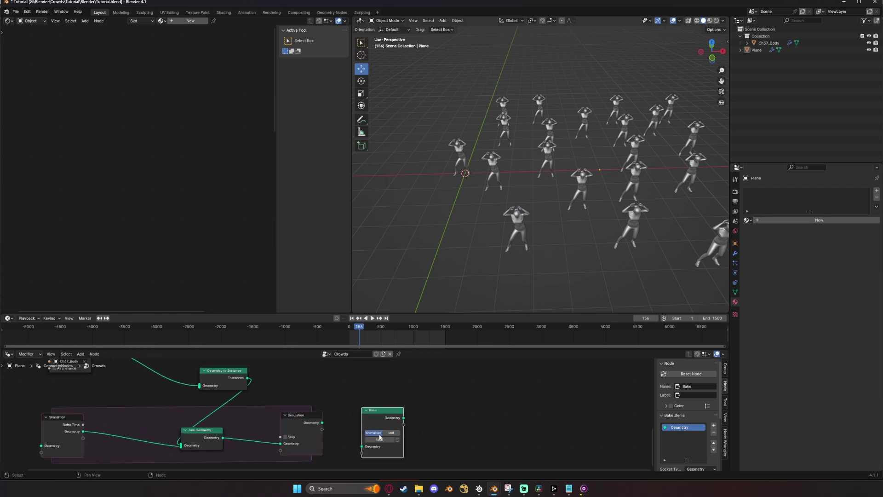
{"action": "left_click_drag", "start_coordinate": [322, 423], "coordinate": [368, 450]}
{"action": "left_click_drag", "start_coordinate": [387, 420], "coordinate": [374, 418]}
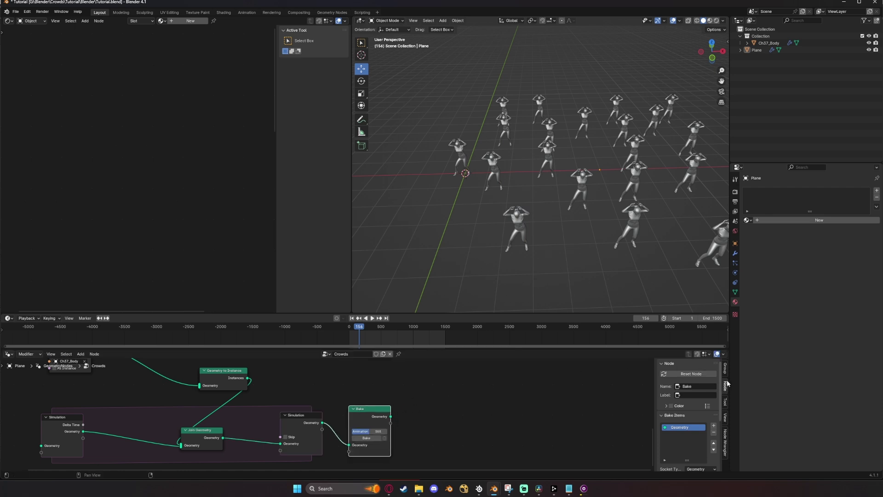
Enable a custom range for the Bake node and set its end frame to 459
{"action": "scroll", "coordinate": [696, 396], "scroll_direction": "down", "scroll_amount": 5}
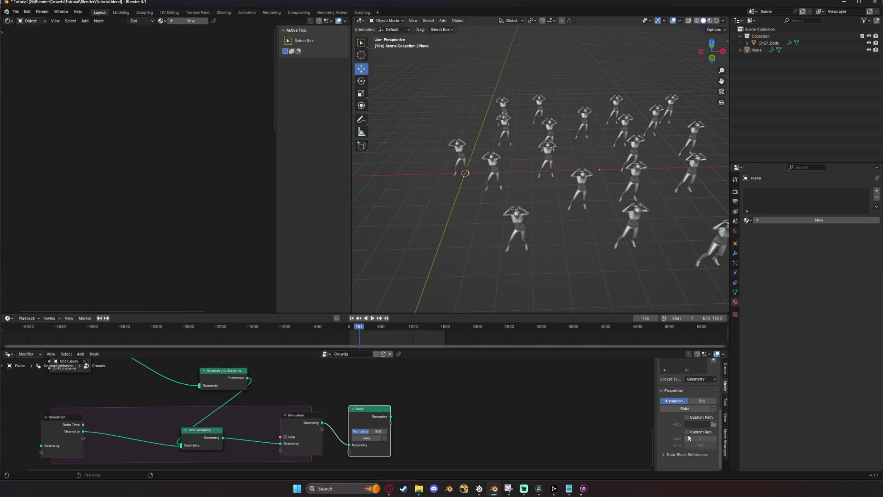
{"action": "left_click", "coordinate": [687, 432]}
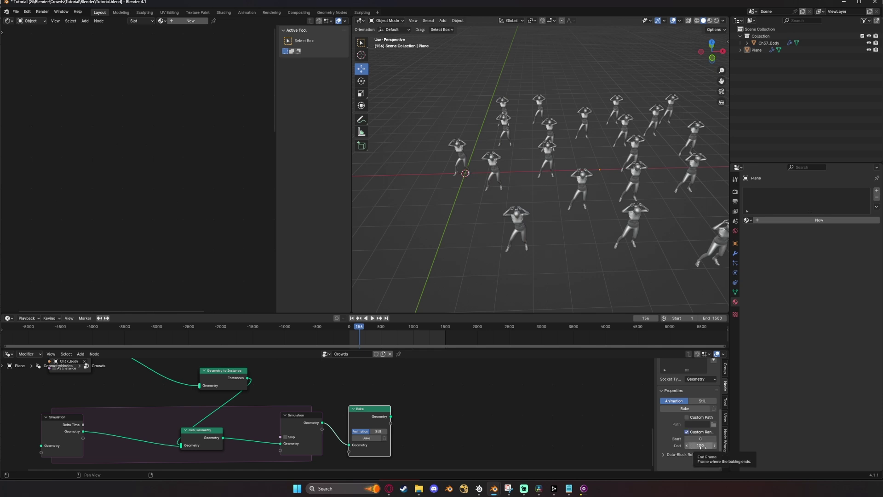
{"action": "middle_click_drag", "start_coordinate": [492, 213], "coordinate": [529, 249], "text": "shift"}
{"action": "scroll", "coordinate": [534, 253], "scroll_direction": "up", "scroll_amount": 3}
{"action": "scroll", "coordinate": [535, 253], "scroll_direction": "down", "scroll_amount": 2}
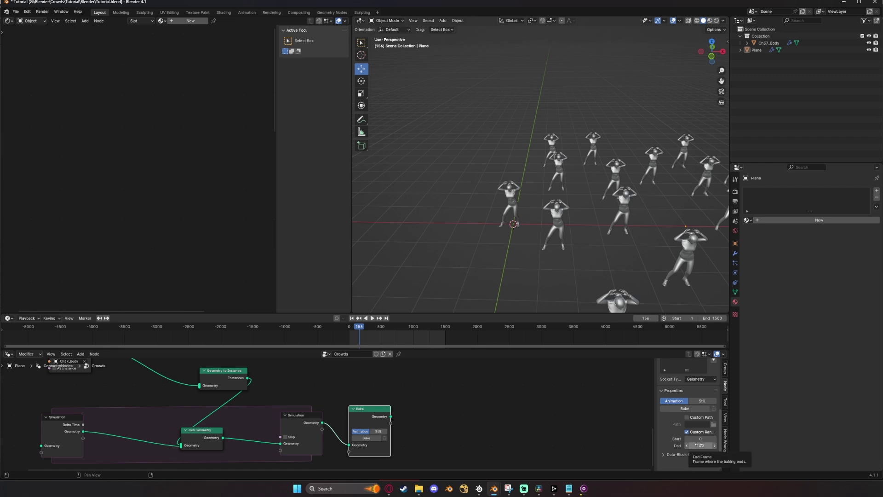
{"action": "mouse_move", "coordinate": [545, 255]}
{"action": "middle_mouse_down"}
{"action": "mouse_move", "coordinate": [514, 218]}
{"action": "mouse_move", "coordinate": [553, 253]}
{"action": "middle_mouse_up"}
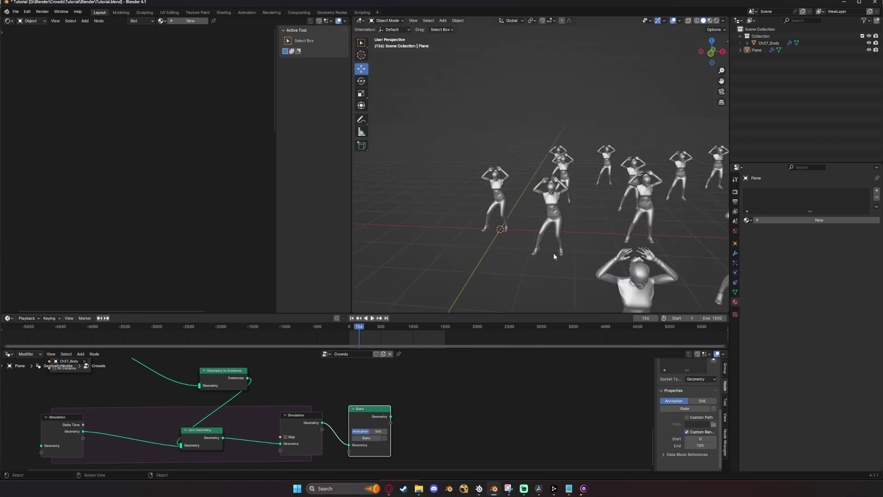
{"action": "left_click", "coordinate": [704, 445]}
{"action": "type", "text": "450"}
{"action": "key", "text": "Return"}
Bake the simulated character geometry over the frame range 0 to 459
{"action": "scroll", "coordinate": [393, 454], "scroll_direction": "up", "scroll_amount": 3}
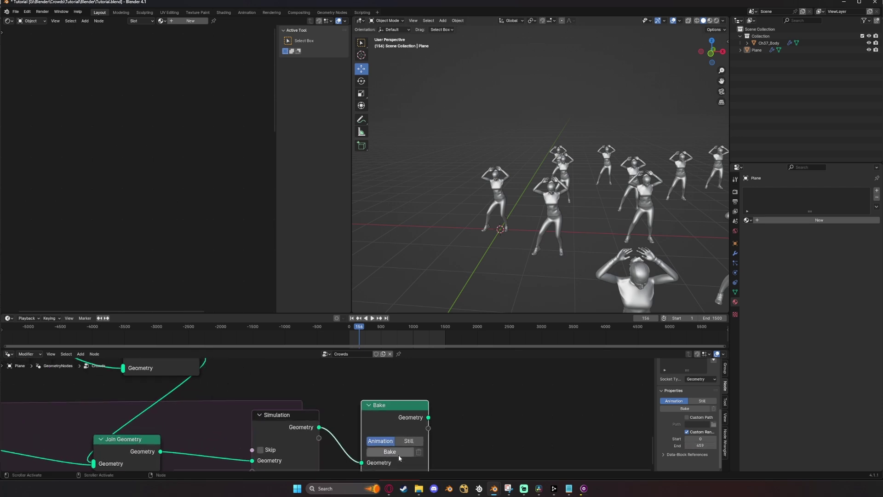
{"action": "left_click", "coordinate": [398, 455]}
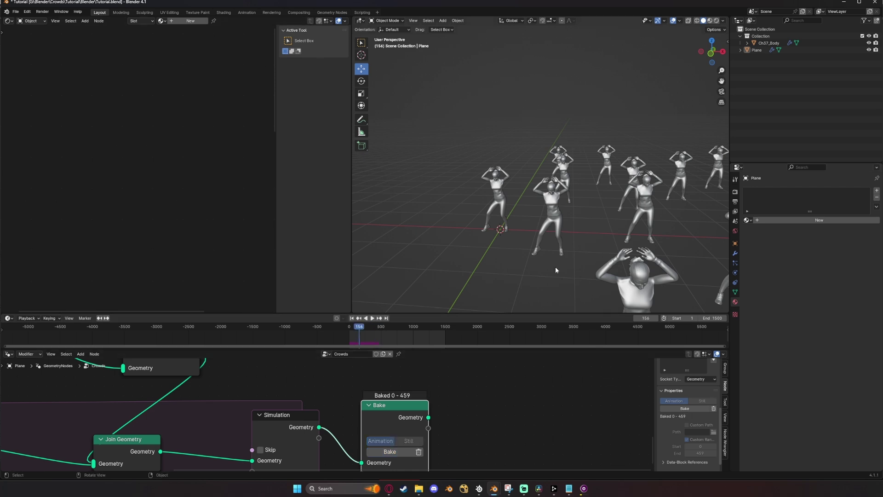
{"action": "scroll", "coordinate": [560, 428], "scroll_direction": "down", "scroll_amount": 3}
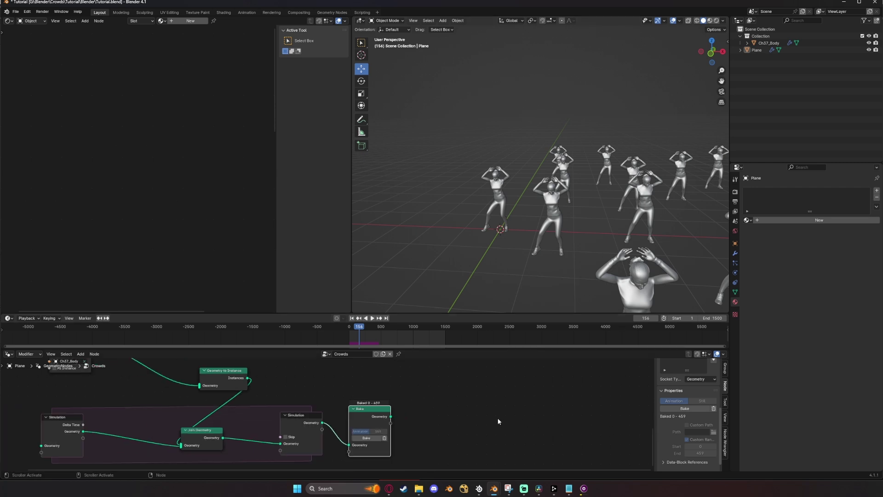
Disconnect the Bake node from the simulation and delete the Geometry to Instance, Join Geometry and Simulation Zone nodes
{"action": "scroll", "coordinate": [410, 435], "scroll_direction": "up", "scroll_amount": 2}
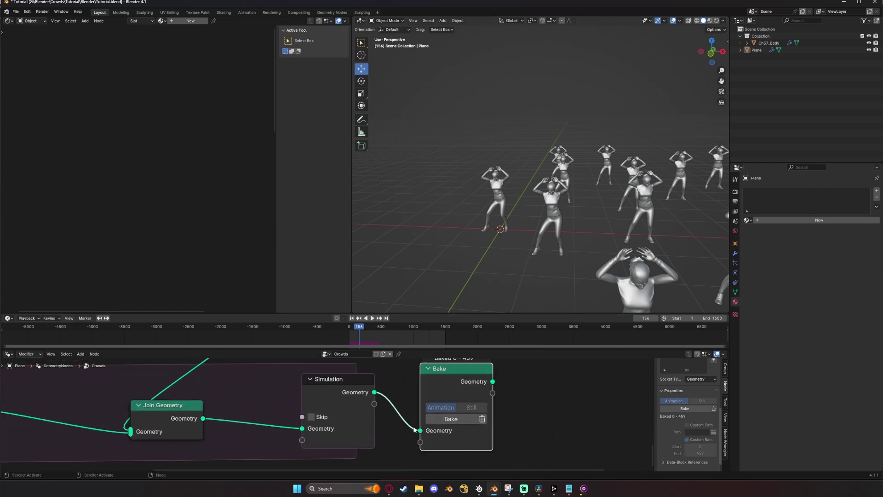
{"action": "left_click_drag", "start_coordinate": [418, 430], "coordinate": [400, 419]}
{"action": "scroll", "coordinate": [359, 429], "scroll_direction": "down", "scroll_amount": 6}
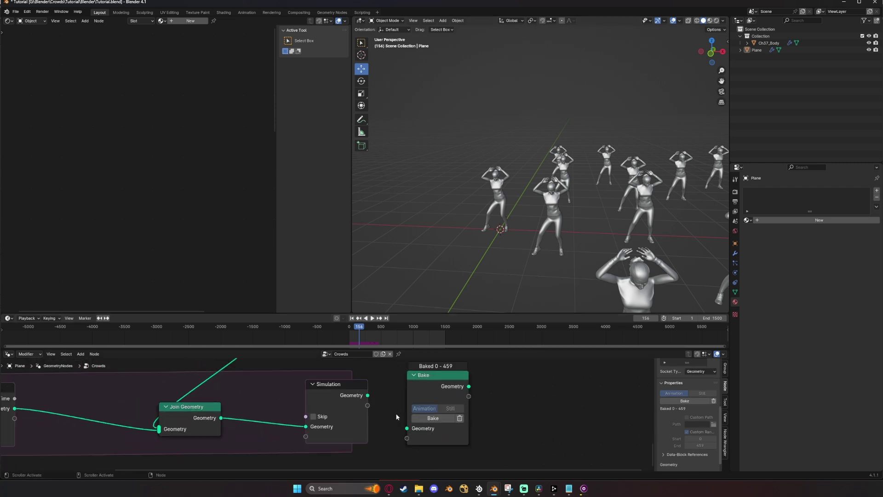
{"action": "scroll", "coordinate": [357, 432], "scroll_direction": "up", "scroll_amount": 1}
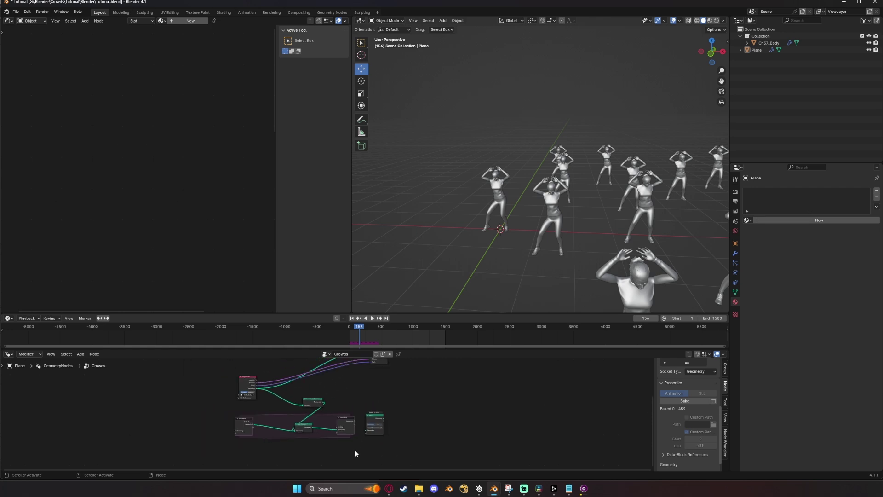
{"action": "left_click_drag", "start_coordinate": [359, 451], "coordinate": [254, 402]}
{"action": "key", "text": "x"}
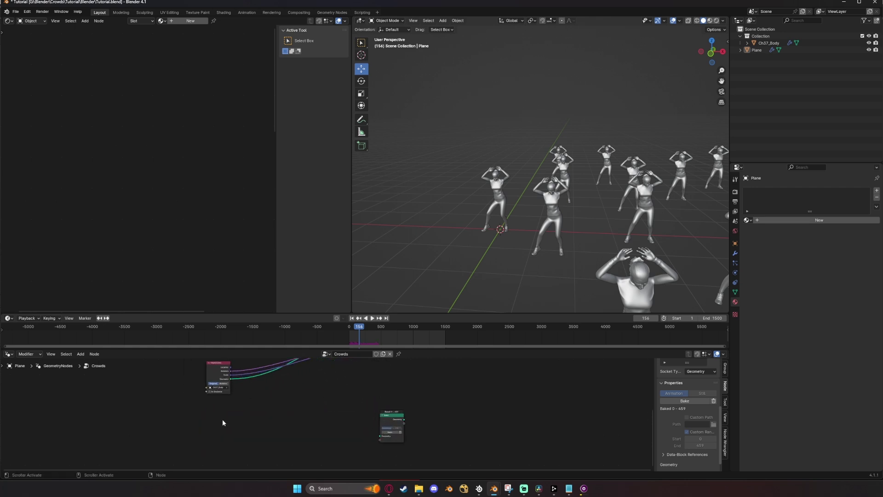
Disconnect the Object Info geometry from the Instance input of the Instance on Points node, keeping the Bake node nearby
{"action": "scroll", "coordinate": [317, 419], "scroll_direction": "down", "scroll_amount": 3}
{"action": "scroll", "coordinate": [358, 395], "scroll_direction": "up", "scroll_amount": 4}
{"action": "middle_click_drag", "start_coordinate": [358, 395], "coordinate": [349, 431]}
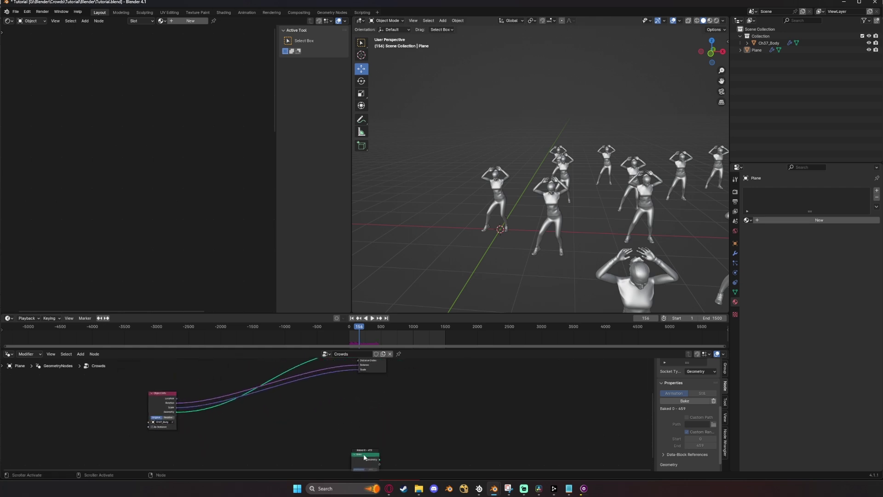
{"action": "left_click_drag", "start_coordinate": [364, 457], "coordinate": [305, 406]}
{"action": "middle_click_drag", "start_coordinate": [261, 386], "coordinate": [309, 423]}
{"action": "scroll", "coordinate": [311, 422], "scroll_direction": "up", "scroll_amount": 1}
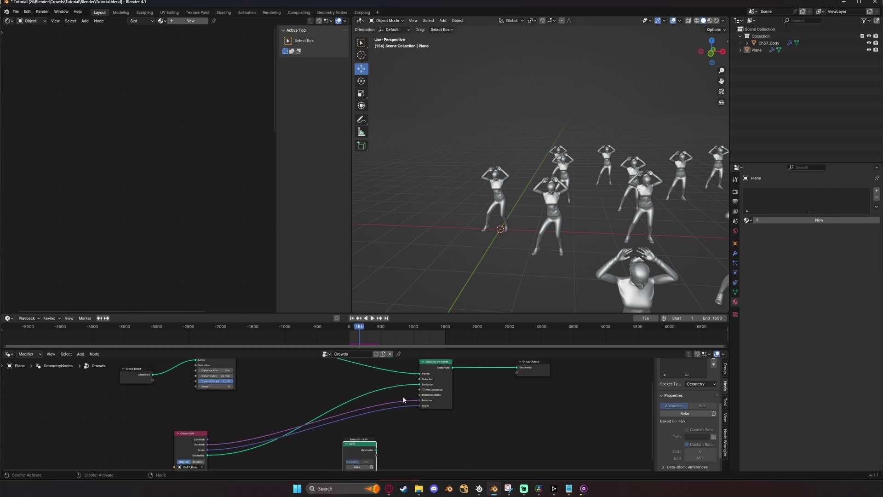
{"action": "left_click_drag", "start_coordinate": [419, 384], "coordinate": [332, 389]}
{"action": "scroll", "coordinate": [330, 391], "scroll_direction": "down", "scroll_amount": 4}
{"action": "middle_click_drag", "start_coordinate": [331, 394], "coordinate": [343, 426]}
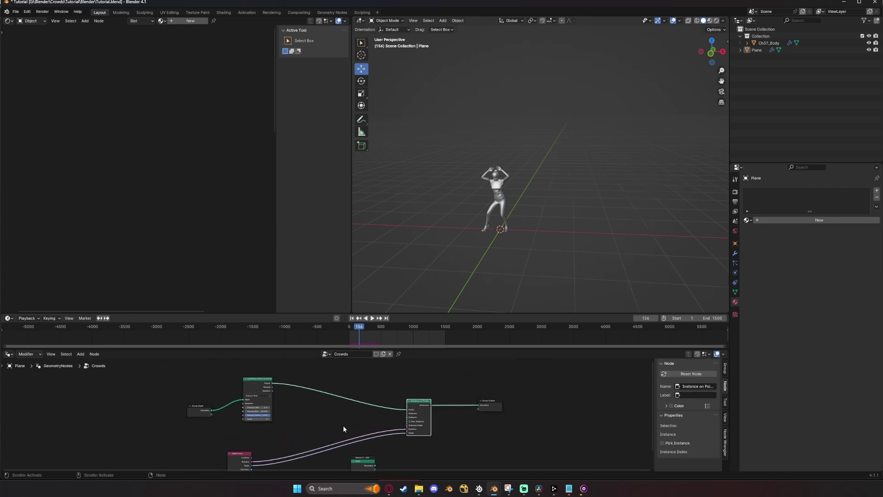
Place the Bake node above Instance on Points and connect its Geometry output to the Instance input
{"action": "left_click_drag", "start_coordinate": [366, 462], "coordinate": [373, 379]}
{"action": "middle_click_drag", "start_coordinate": [387, 389], "coordinate": [376, 383]}
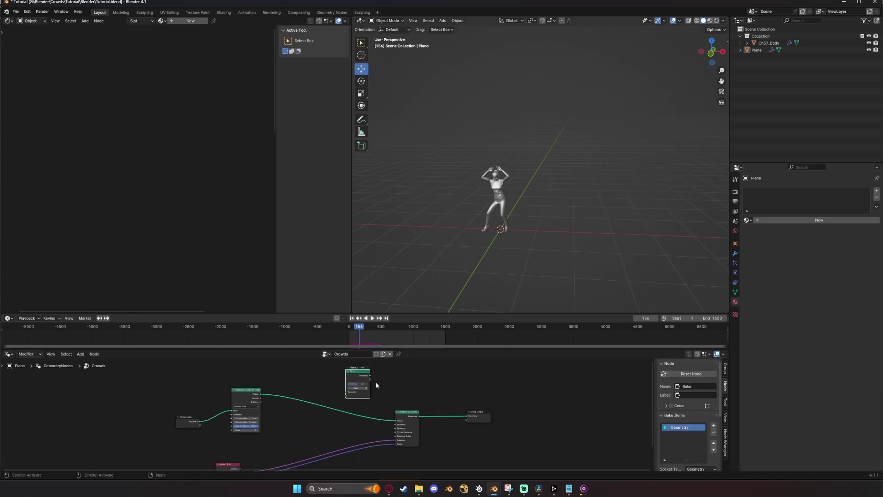
{"action": "left_click_drag", "start_coordinate": [370, 376], "coordinate": [395, 430]}
Examine the baked frame instances on the crowd points from several angles and distances
{"action": "scroll", "coordinate": [440, 387], "scroll_direction": "down", "scroll_amount": 4}
{"action": "scroll", "coordinate": [597, 228], "scroll_direction": "down", "scroll_amount": 6}
{"action": "scroll", "coordinate": [510, 243], "scroll_direction": "up", "scroll_amount": 4}
{"action": "middle_click_drag", "start_coordinate": [597, 228], "coordinate": [553, 243], "text": "shift"}
{"action": "scroll", "coordinate": [571, 234], "scroll_direction": "down", "scroll_amount": 5}
{"action": "scroll", "coordinate": [535, 239], "scroll_direction": "up", "scroll_amount": 5}
{"action": "scroll", "coordinate": [535, 239], "scroll_direction": "down", "scroll_amount": 4}
{"action": "scroll", "coordinate": [553, 243], "scroll_direction": "up", "scroll_amount": 4}
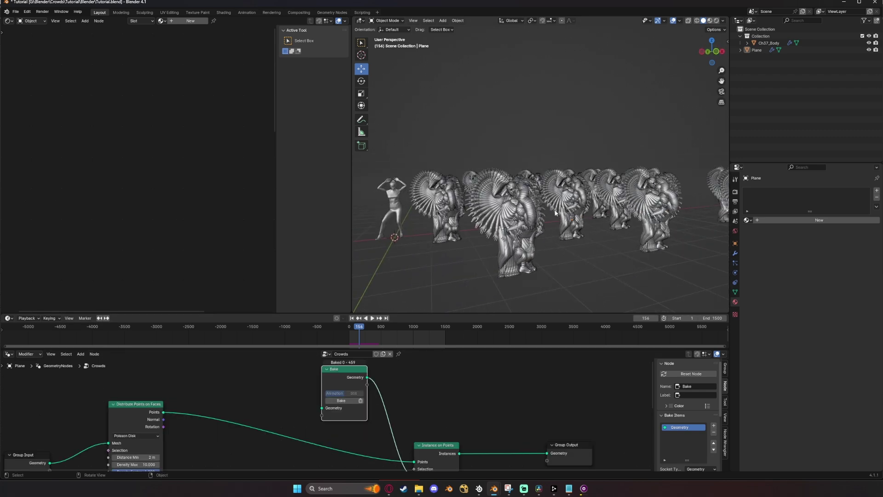
{"action": "scroll", "coordinate": [390, 403], "scroll_direction": "up", "scroll_amount": 2}
{"action": "scroll", "coordinate": [384, 407], "scroll_direction": "down", "scroll_amount": 2}
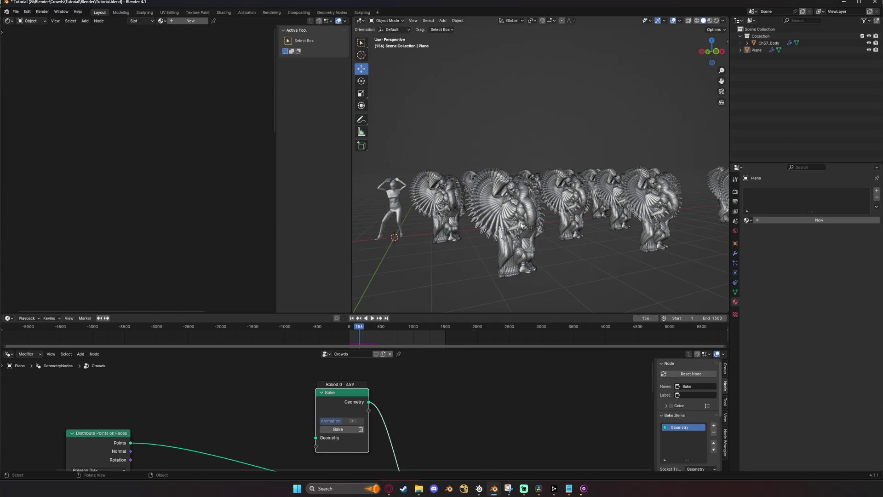
{"action": "middle_click_drag", "start_coordinate": [521, 225], "coordinate": [496, 234]}
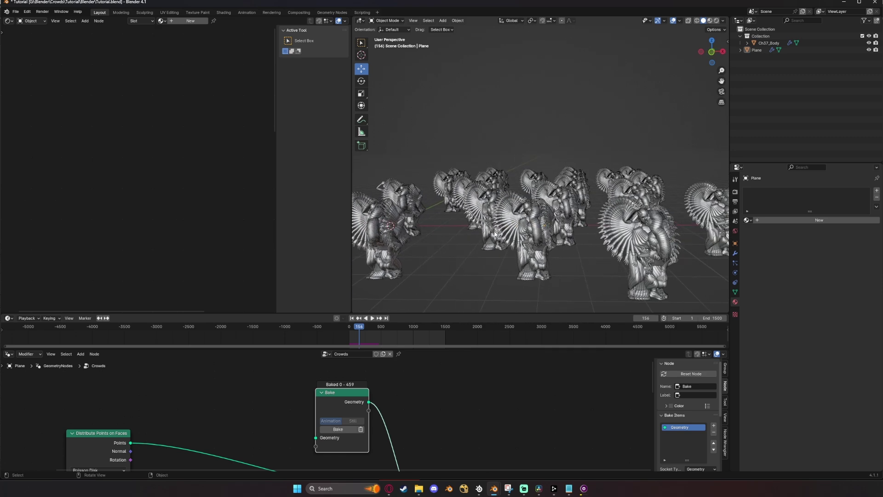
Play the crowd animation from the first frame, stop it and return to the first frame
{"action": "left_click", "coordinate": [352, 318]}
{"action": "left_click", "coordinate": [372, 318]}
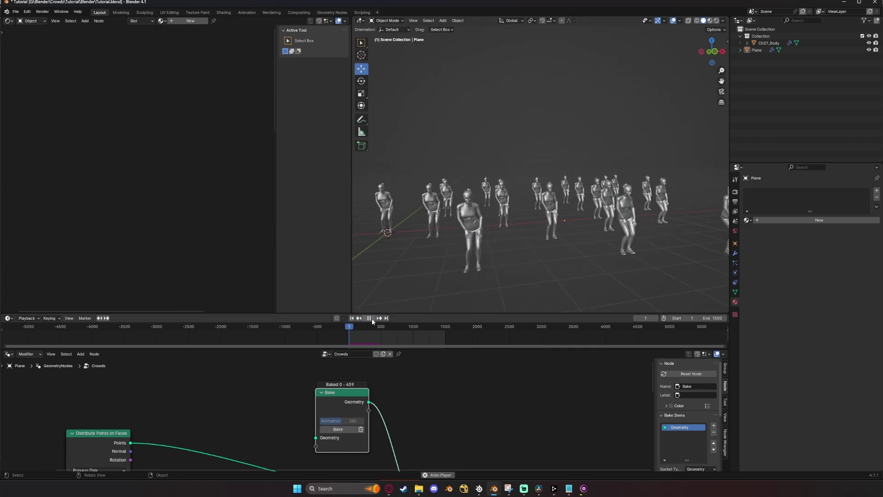
{"action": "scroll", "coordinate": [452, 272], "scroll_direction": "up", "scroll_amount": 2}
{"action": "middle_click_drag", "start_coordinate": [451, 272], "coordinate": [460, 269]}
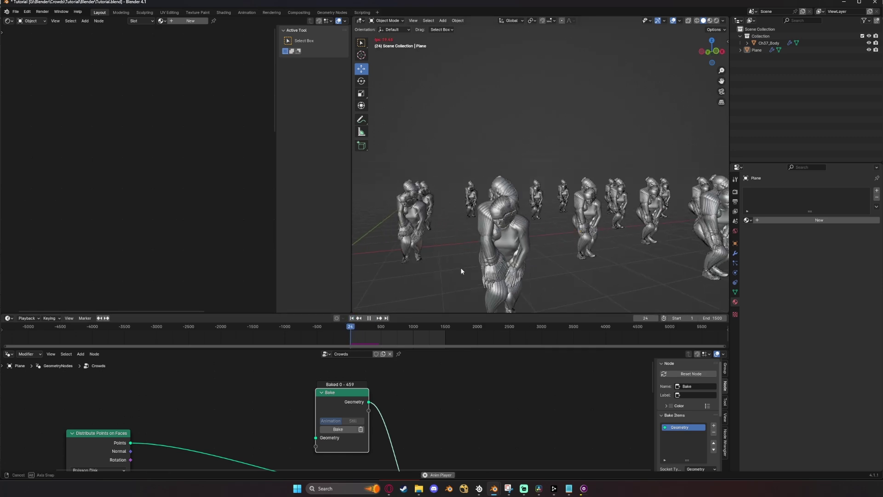
{"action": "left_click", "coordinate": [369, 318]}
{"action": "left_click", "coordinate": [352, 318]}
Enable Pick Instance on the Instance on Points node and play the animation briefly to check the crowd
{"action": "scroll", "coordinate": [402, 389], "scroll_direction": "up", "scroll_amount": 4}
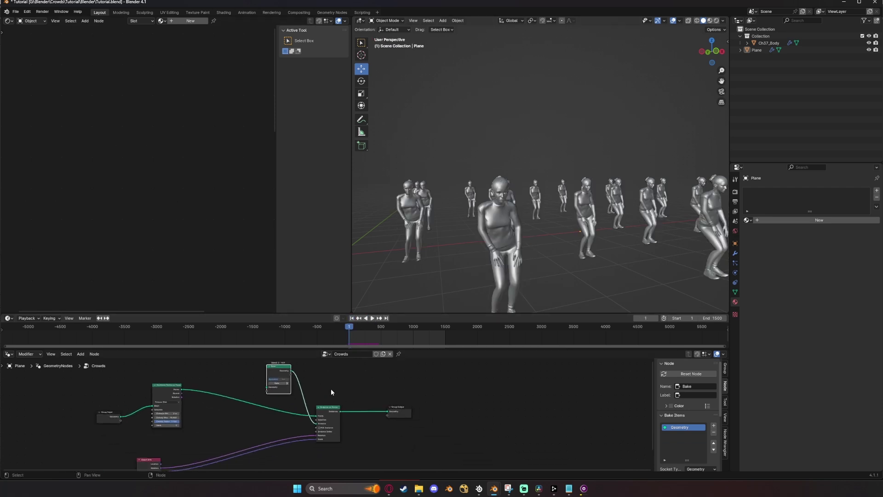
{"action": "middle_click_drag", "start_coordinate": [324, 396], "coordinate": [341, 425]}
{"action": "scroll", "coordinate": [414, 391], "scroll_direction": "down", "scroll_amount": 2}
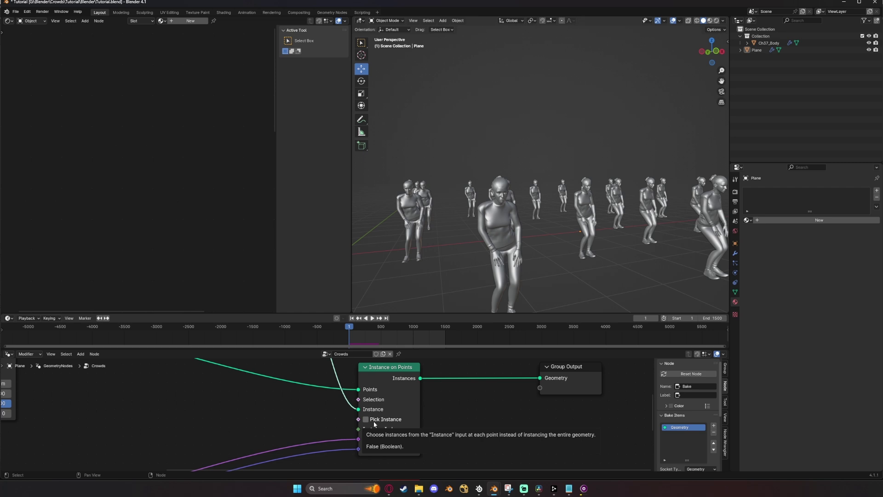
{"action": "left_click", "coordinate": [372, 318]}
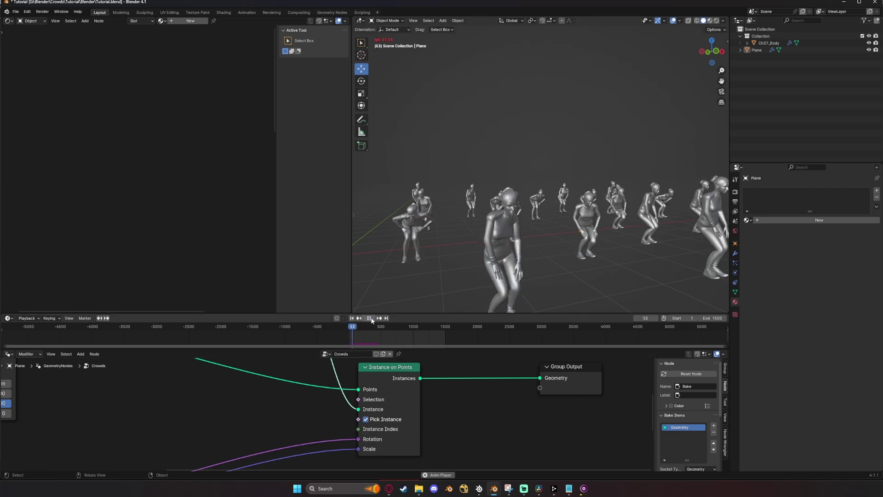
{"action": "left_click", "coordinate": [371, 319]}
{"action": "scroll", "coordinate": [501, 244], "scroll_direction": "down", "scroll_amount": 5}
{"action": "scroll", "coordinate": [519, 229], "scroll_direction": "up", "scroll_amount": 2}
{"action": "middle_click_drag", "start_coordinate": [535, 224], "coordinate": [497, 258]}
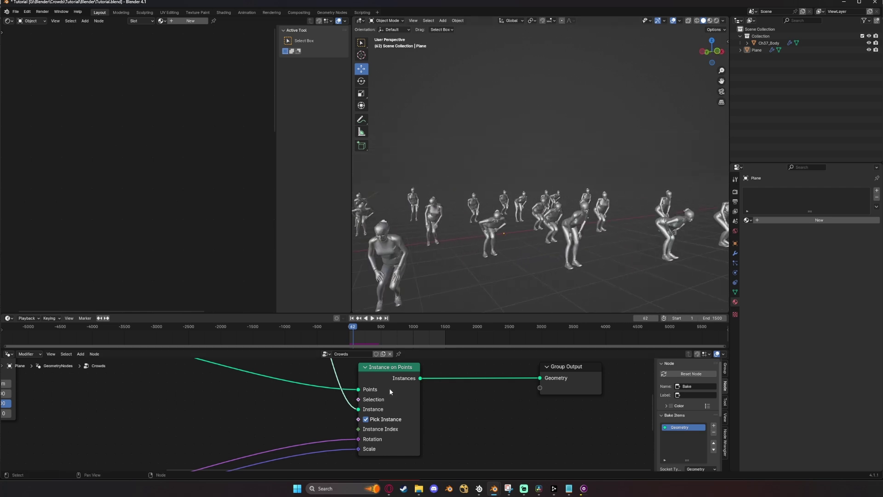
Move the Group Input and Distribute Points on Faces nodes away from Instance on Points to make room for new nodes
{"action": "scroll", "coordinate": [389, 388], "scroll_direction": "down", "scroll_amount": 5}
{"action": "scroll", "coordinate": [420, 435], "scroll_direction": "down", "scroll_amount": 2}
{"action": "middle_click_drag", "start_coordinate": [355, 420], "coordinate": [392, 439]}
{"action": "left_click_drag", "start_coordinate": [285, 396], "coordinate": [369, 433]}
{"action": "key", "text": "g"}
{"action": "left_click", "coordinate": [384, 430]}
{"action": "scroll", "coordinate": [385, 431], "scroll_direction": "up", "scroll_amount": 2}
{"action": "scroll", "coordinate": [336, 424], "scroll_direction": "up", "scroll_amount": 4}
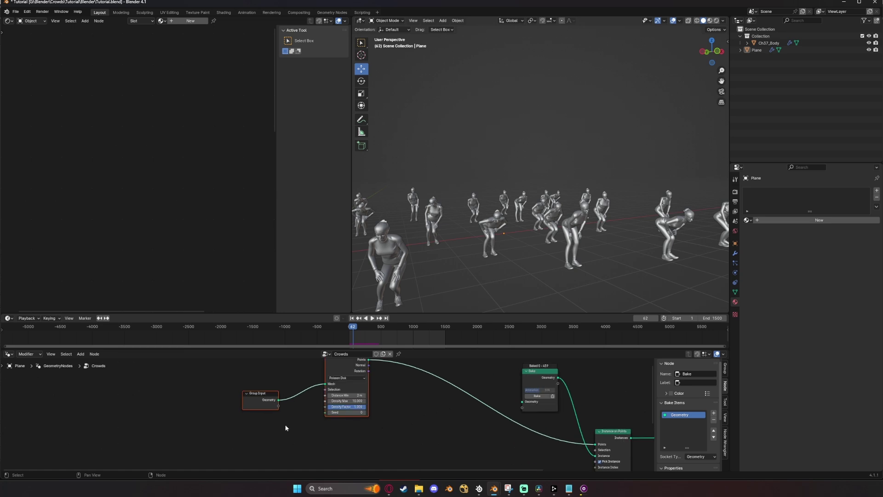
{"action": "left_click_drag", "start_coordinate": [265, 399], "coordinate": [284, 380]}
{"action": "scroll", "coordinate": [329, 404], "scroll_direction": "down", "scroll_amount": 5}
{"action": "middle_click_drag", "start_coordinate": [410, 448], "coordinate": [353, 407]}
{"action": "scroll", "coordinate": [357, 415], "scroll_direction": "up", "scroll_amount": 3}
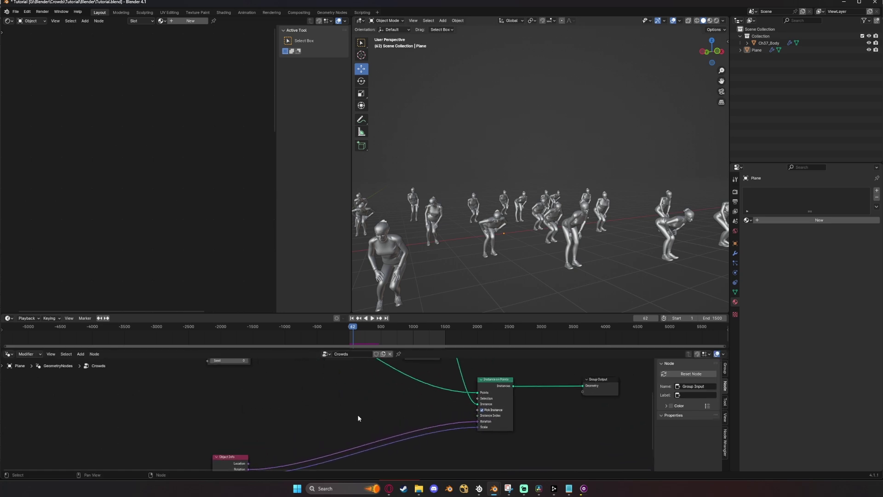
Add a Value node driven by the current frame number and scrub the timeline to check it
{"action": "left_click", "coordinate": [327, 398]}
{"action": "key", "text": "F3"}
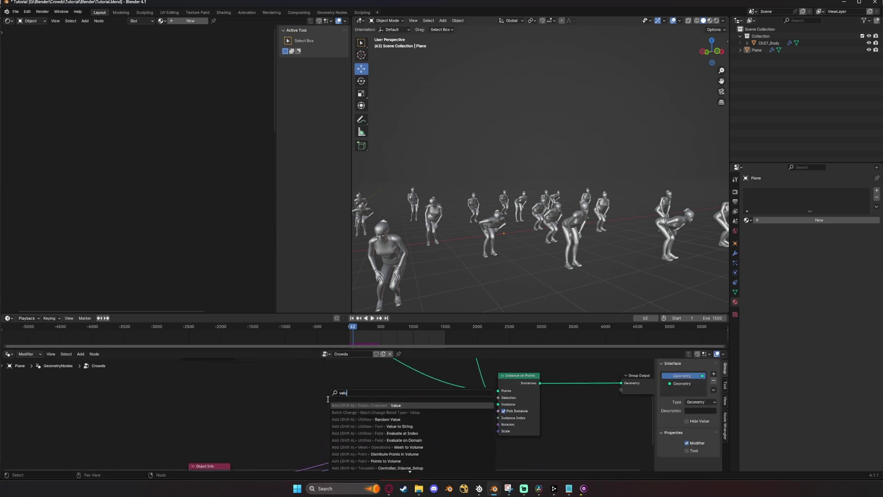
{"action": "key", "text": "Return"}
{"action": "left_click", "coordinate": [301, 377]}
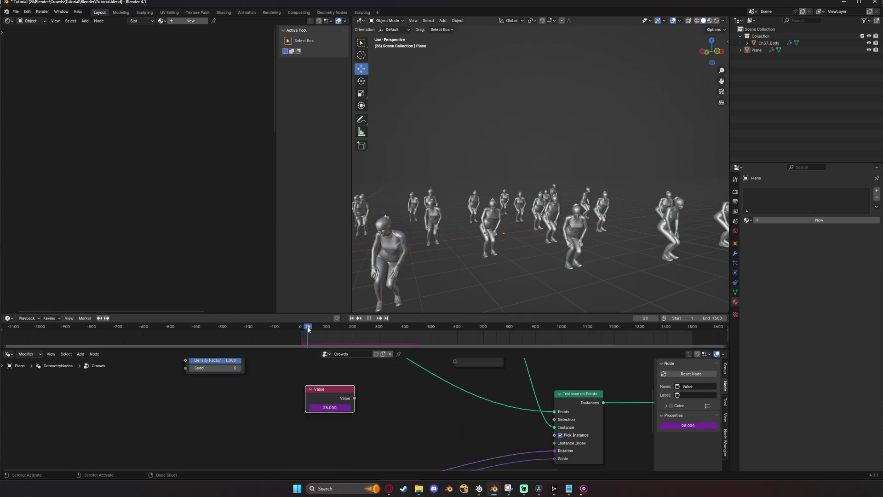
{"action": "left_click_drag", "start_coordinate": [308, 329], "coordinate": [316, 330]}
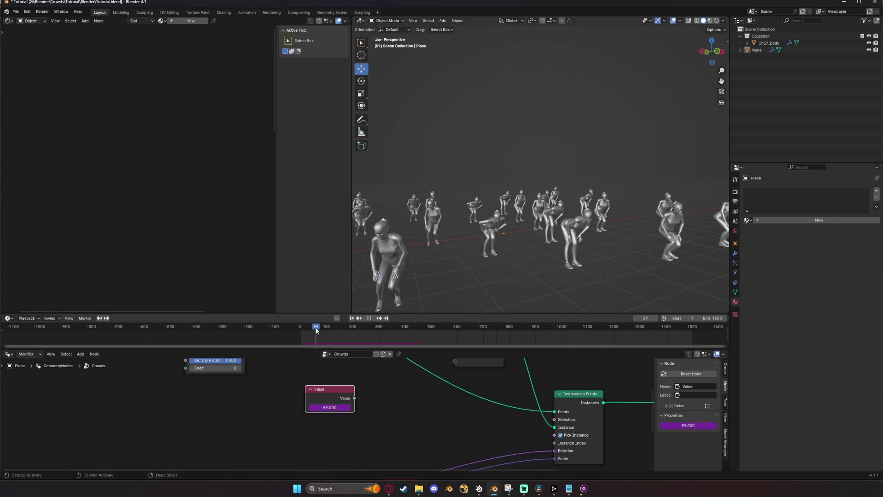
{"action": "scroll", "coordinate": [328, 392], "scroll_direction": "up", "scroll_amount": 4}
{"action": "left_click_drag", "start_coordinate": [323, 390], "coordinate": [290, 399]}
{"action": "scroll", "coordinate": [325, 394], "scroll_direction": "down", "scroll_amount": 5}
{"action": "scroll", "coordinate": [336, 400], "scroll_direction": "up", "scroll_amount": 5}
{"action": "scroll", "coordinate": [341, 400], "scroll_direction": "down", "scroll_amount": 4}
{"action": "scroll", "coordinate": [315, 400], "scroll_direction": "up", "scroll_amount": 1}
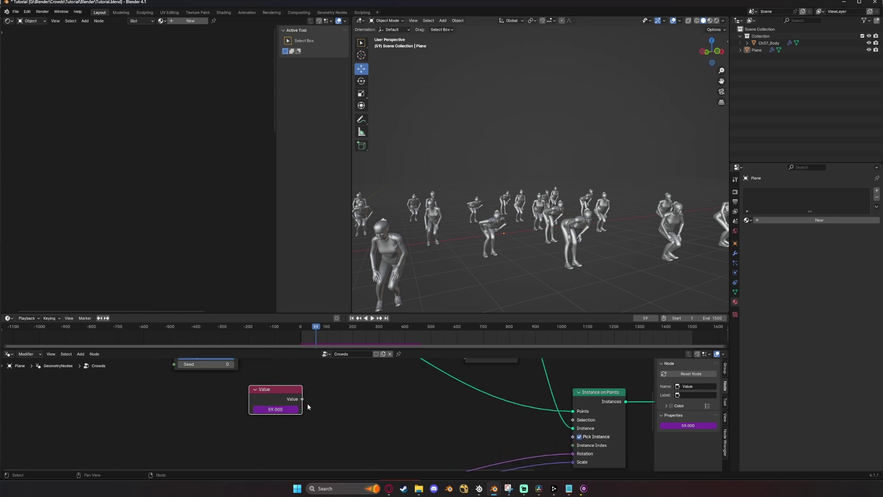
Add a Math node fed by the Value node's output and set its operation to Subtract
{"action": "left_click_drag", "start_coordinate": [294, 391], "coordinate": [378, 403]}
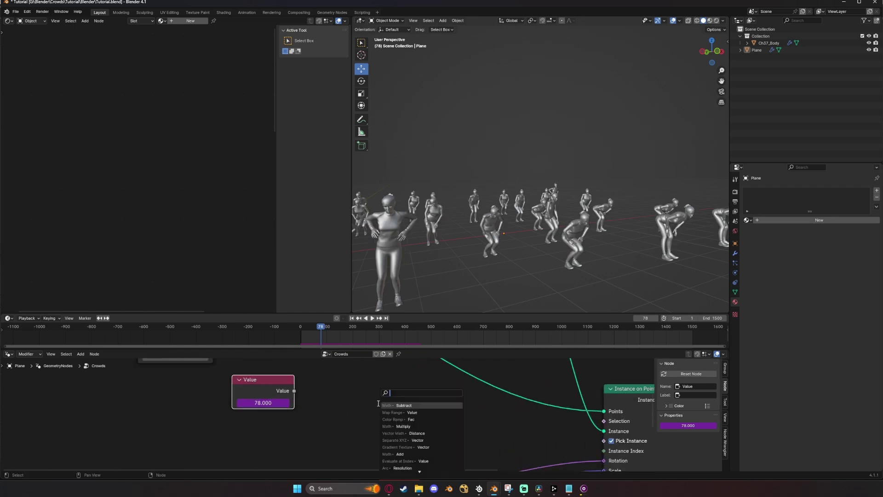
{"action": "type", "text": "add"}
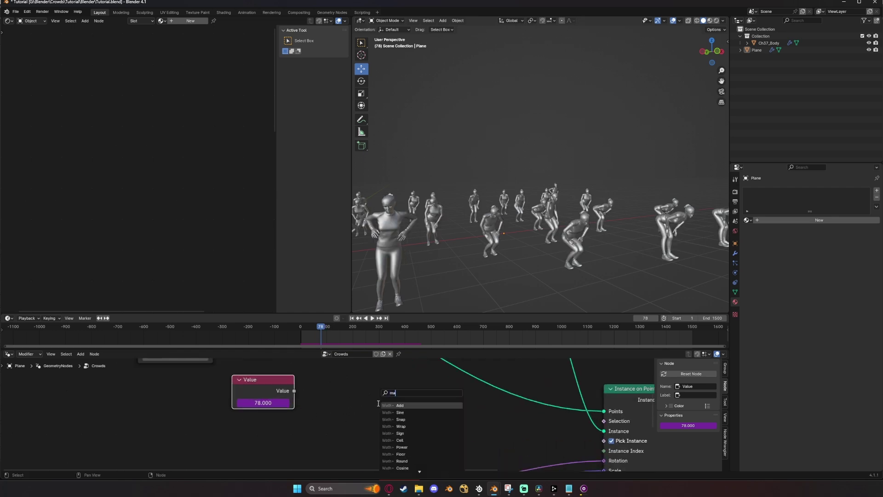
{"action": "key", "text": "Return"}
{"action": "left_click", "coordinate": [340, 396]}
{"action": "left_click", "coordinate": [369, 414]}
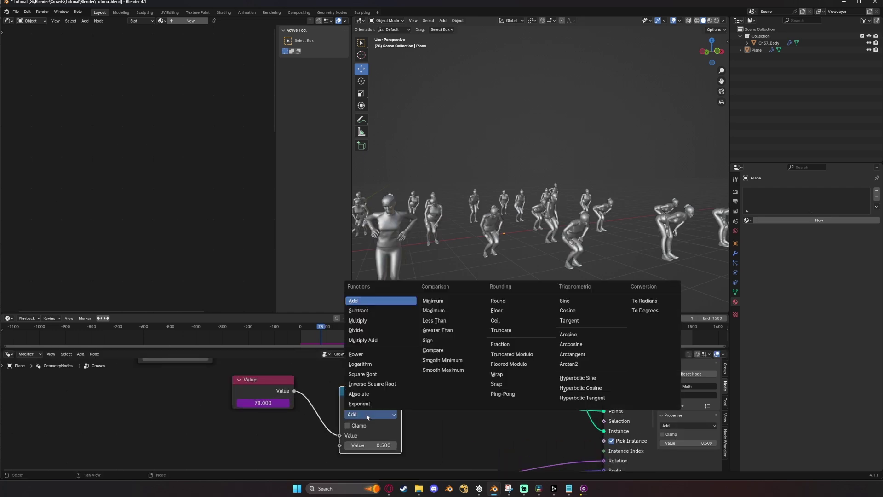
{"action": "left_click", "coordinate": [390, 311]}
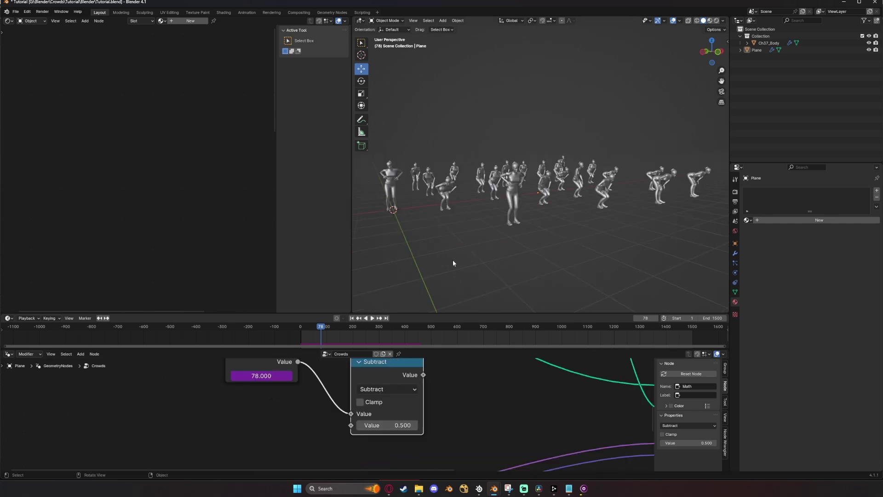
Set the second value of the Subtract node to 150
{"action": "middle_click_drag", "start_coordinate": [483, 222], "coordinate": [502, 224]}
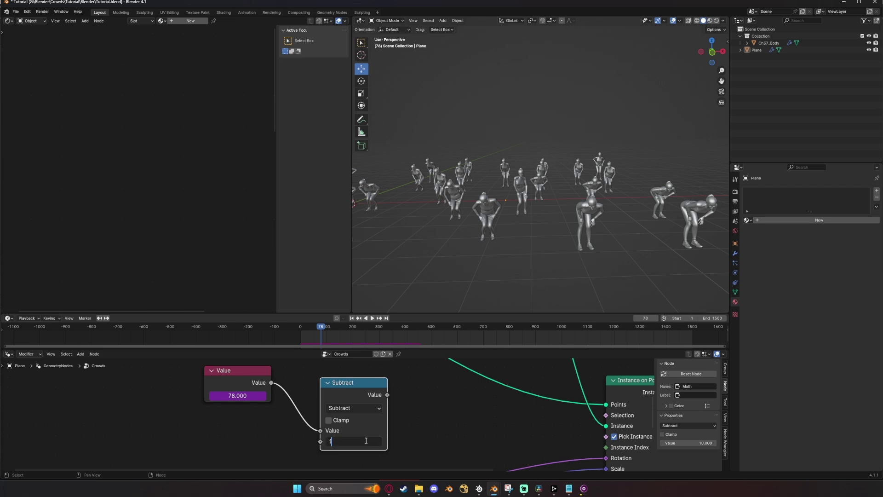
{"action": "scroll", "coordinate": [363, 441], "scroll_direction": "down", "scroll_amount": 3}
{"action": "middle_click_drag", "start_coordinate": [364, 440], "coordinate": [437, 385]}
{"action": "scroll", "coordinate": [394, 420], "scroll_direction": "up", "scroll_amount": 3}
{"action": "middle_click_drag", "start_coordinate": [394, 419], "coordinate": [352, 406]}
{"action": "scroll", "coordinate": [352, 406], "scroll_direction": "down", "scroll_amount": 3}
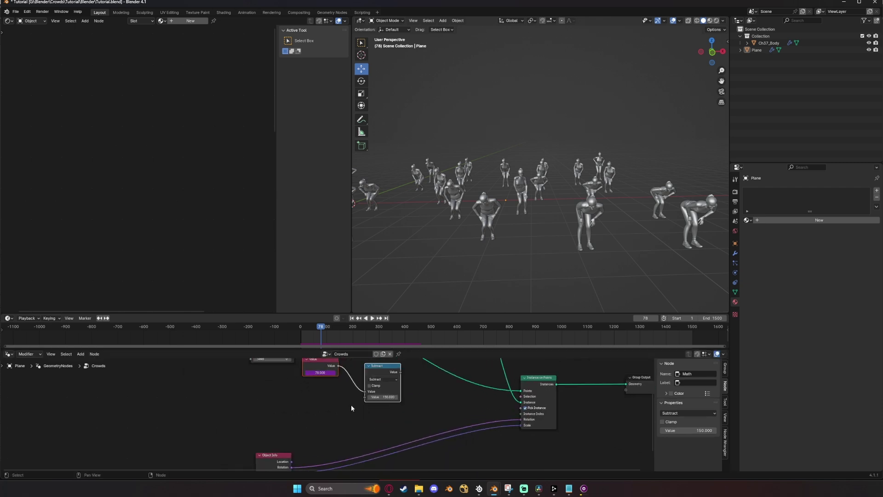
Add an Index node below the Subtract node
{"action": "scroll", "coordinate": [366, 405], "scroll_direction": "down", "scroll_amount": 1}
{"action": "left_click", "coordinate": [338, 422]}
{"action": "scroll", "coordinate": [338, 424], "scroll_direction": "up", "scroll_amount": 2}
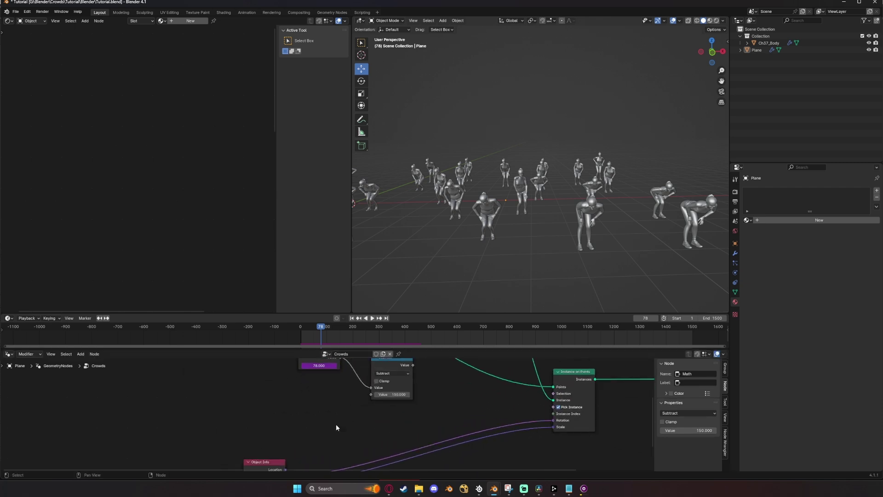
{"action": "key", "text": "F3"}
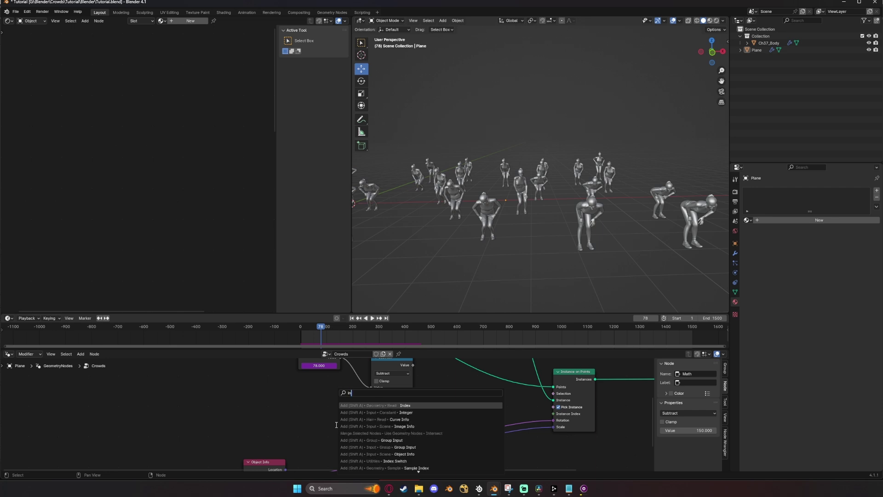
{"action": "type", "text": "index"}
{"action": "key", "text": "Return"}
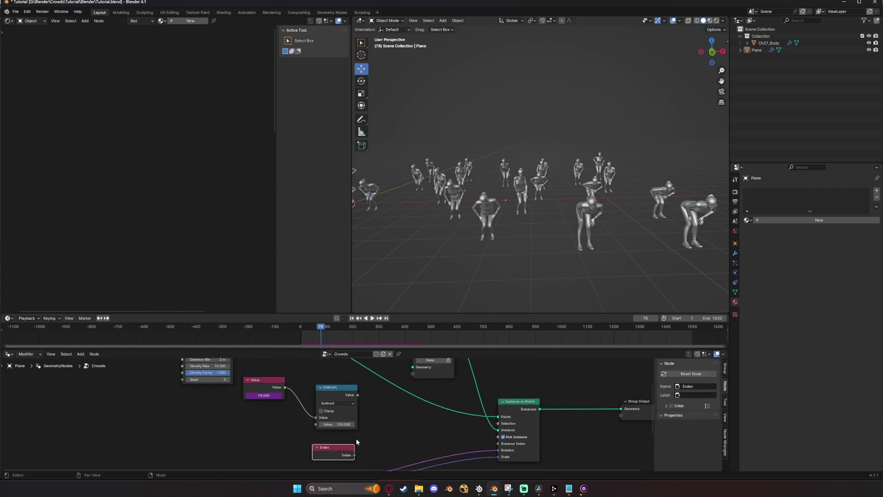
Add a Random Value node and connect Subtract to its Min, the frame Value to its Max and Index to its ID
{"action": "key", "text": "F3"}
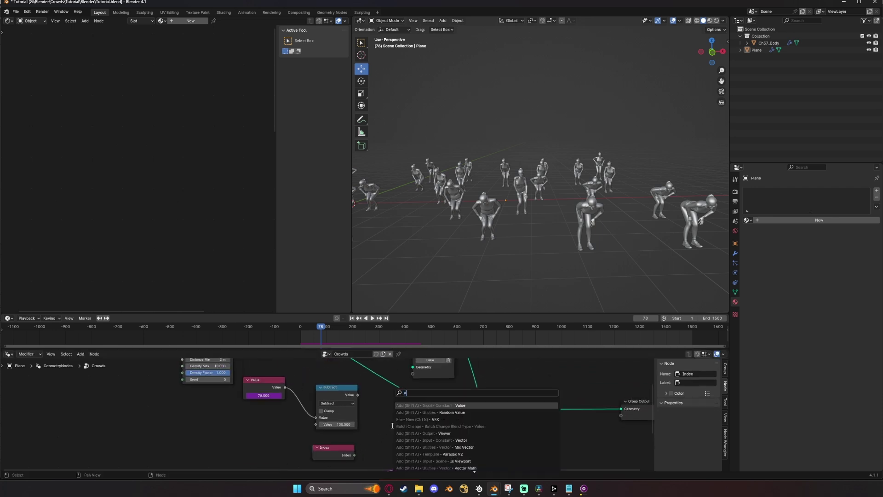
{"action": "type", "text": "random"}
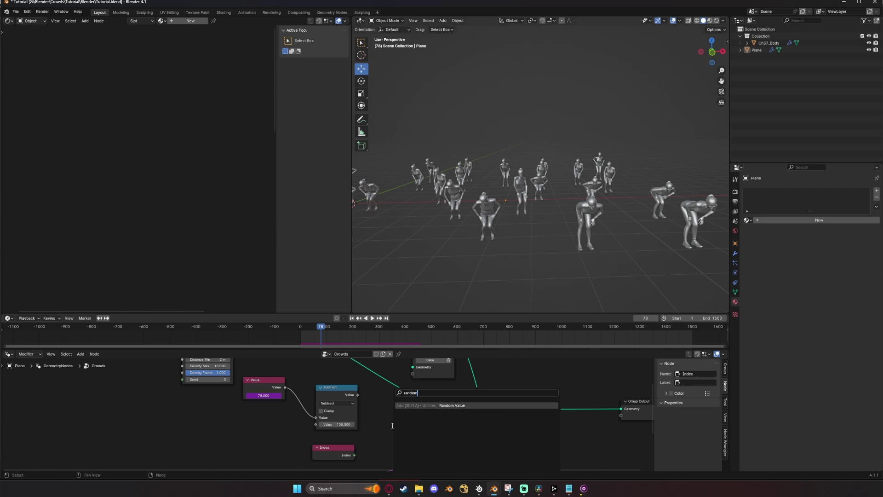
{"action": "key", "text": "Return"}
{"action": "left_click", "coordinate": [328, 388]}
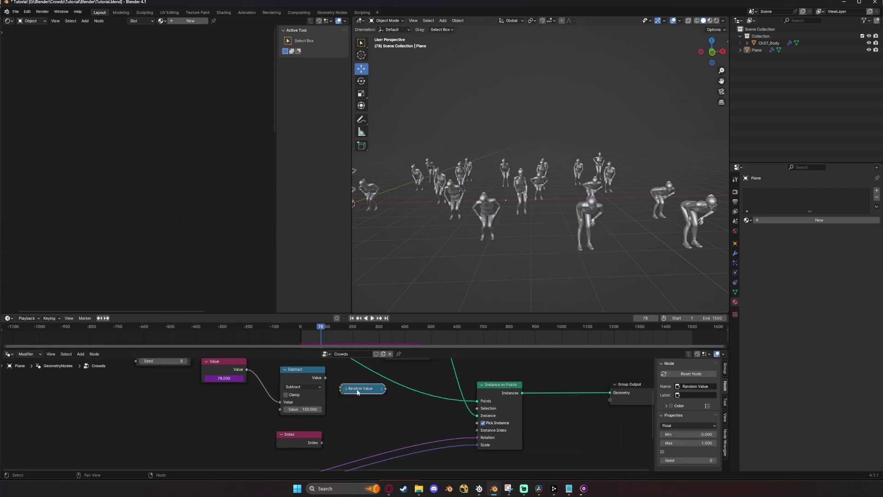
{"action": "left_click_drag", "start_coordinate": [325, 377], "coordinate": [333, 412]}
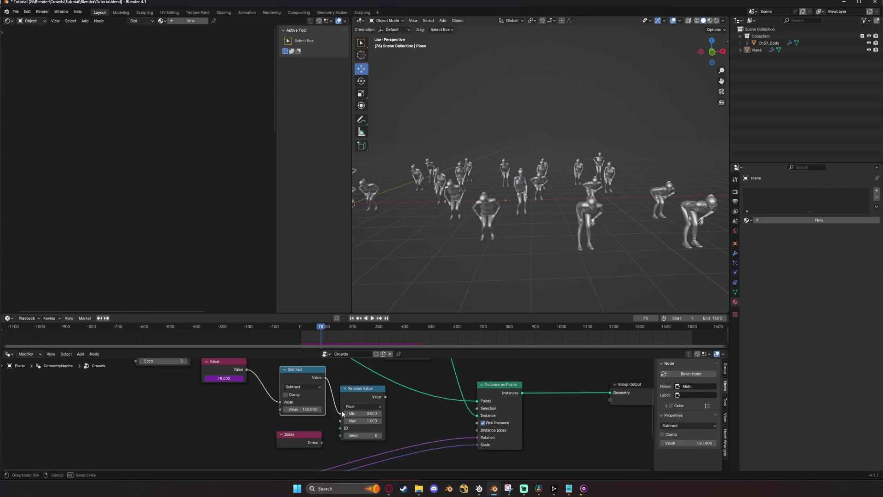
{"action": "left_click_drag", "start_coordinate": [249, 370], "coordinate": [261, 365]}
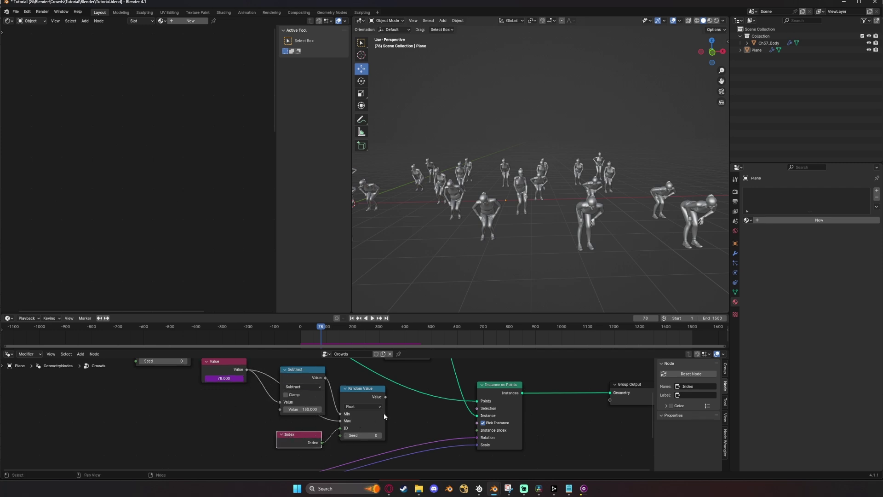
Connect the Random Value output to Instance Index on Instance on Points and play the crowd animation to check it
{"action": "left_click_drag", "start_coordinate": [385, 396], "coordinate": [469, 429]}
{"action": "left_click", "coordinate": [377, 319]}
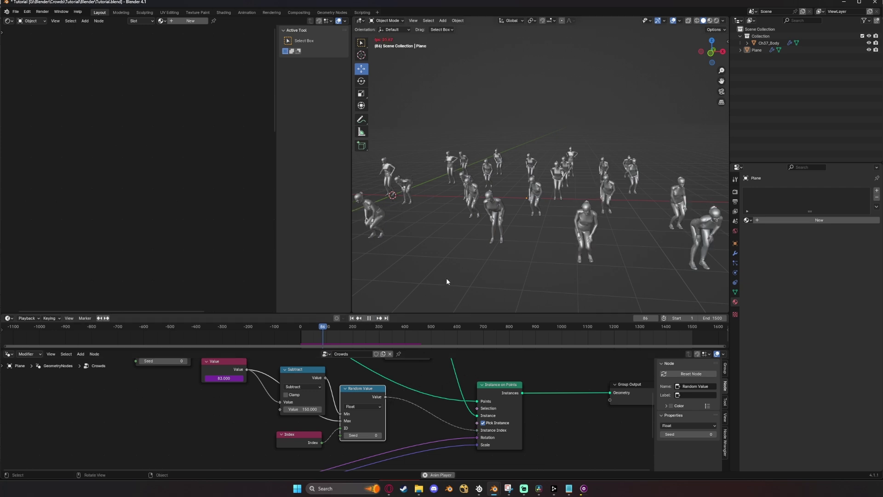
{"action": "middle_click_drag", "start_coordinate": [518, 236], "coordinate": [535, 224]}
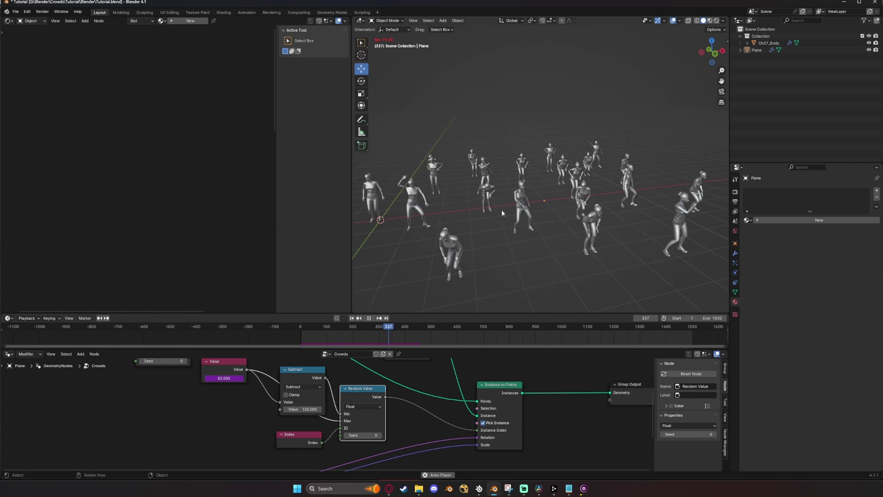
Examine the playing crowd animation from different angles for variation between neighbouring dancers' movements
{"action": "middle_click_drag", "start_coordinate": [501, 211], "coordinate": [481, 211]}
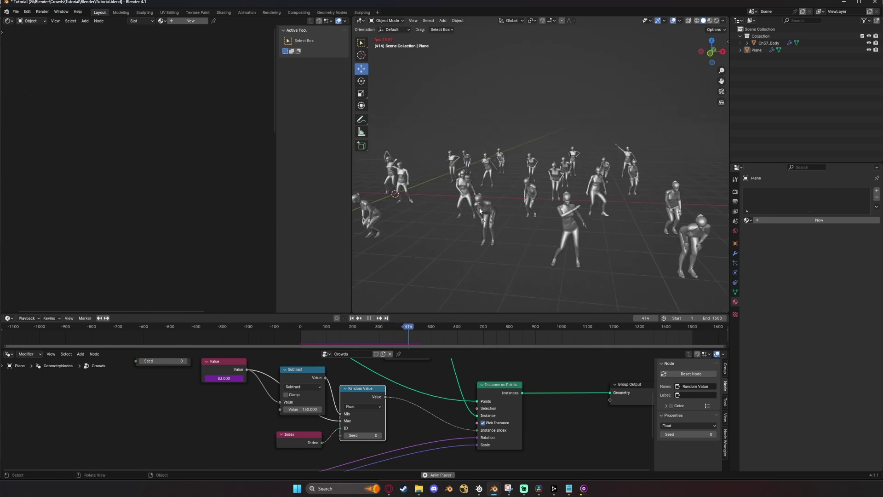
{"action": "scroll", "coordinate": [387, 407], "scroll_direction": "down", "scroll_amount": 4}
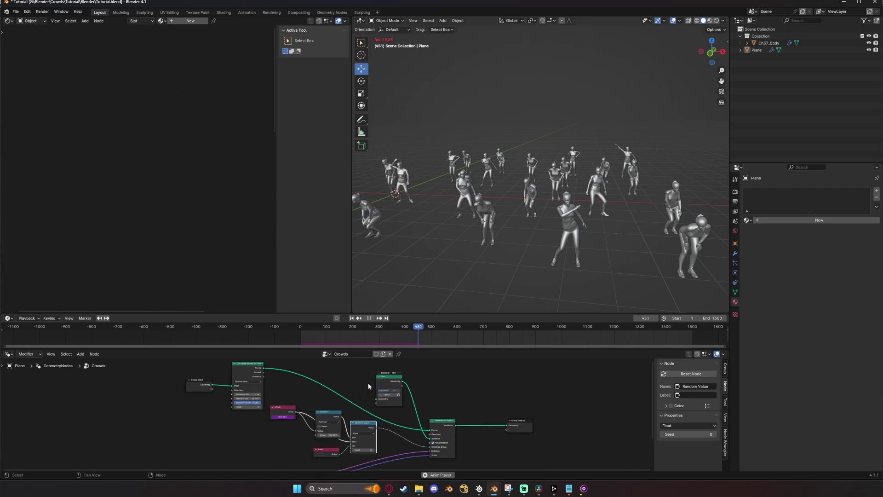
{"action": "scroll", "coordinate": [512, 243], "scroll_direction": "up", "scroll_amount": 1}
{"action": "middle_click_drag", "start_coordinate": [512, 242], "coordinate": [525, 227]}
{"action": "scroll", "coordinate": [521, 241], "scroll_direction": "down", "scroll_amount": 4}
{"action": "scroll", "coordinate": [513, 240], "scroll_direction": "up", "scroll_amount": 3}
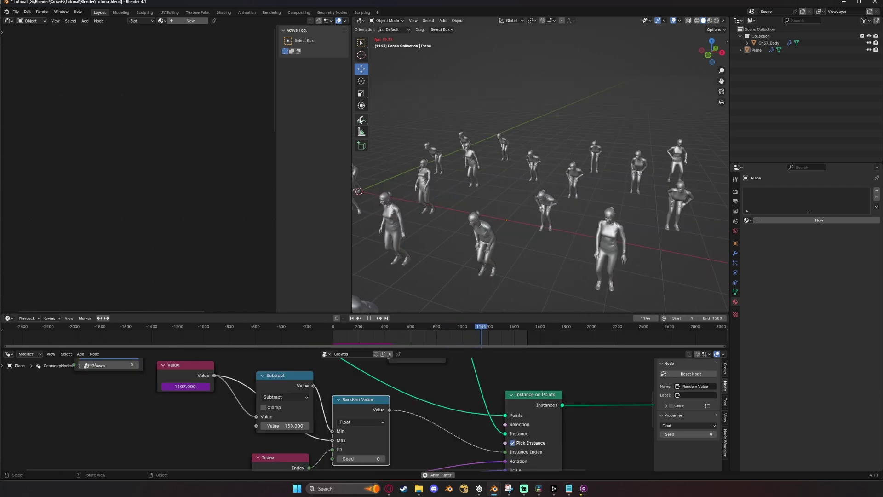
Circle the dancers near the middle of the crowd with a freehand annotation and remove the note again
{"action": "left_click", "coordinate": [361, 119]}
{"action": "mouse_move", "coordinate": [537, 173]}
{"action": "left_mouse_down"}
{"action": "mouse_move", "coordinate": [575, 239]}
{"action": "mouse_move", "coordinate": [554, 143]}
{"action": "left_mouse_up"}
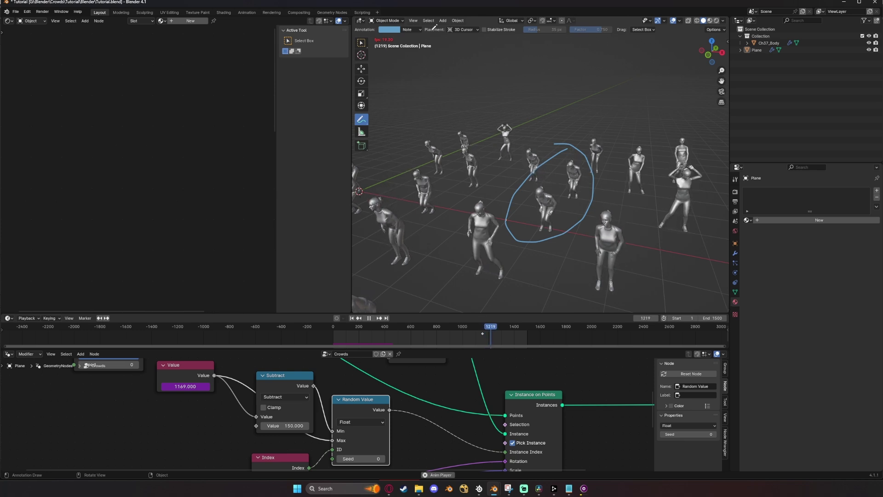
{"action": "left_click", "coordinate": [416, 30]}
{"action": "left_click", "coordinate": [454, 58]}
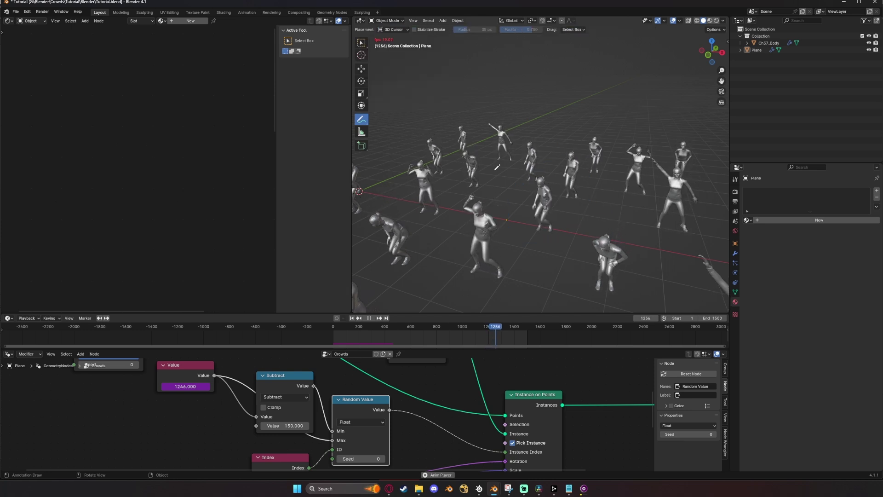
{"action": "left_click", "coordinate": [361, 69]}
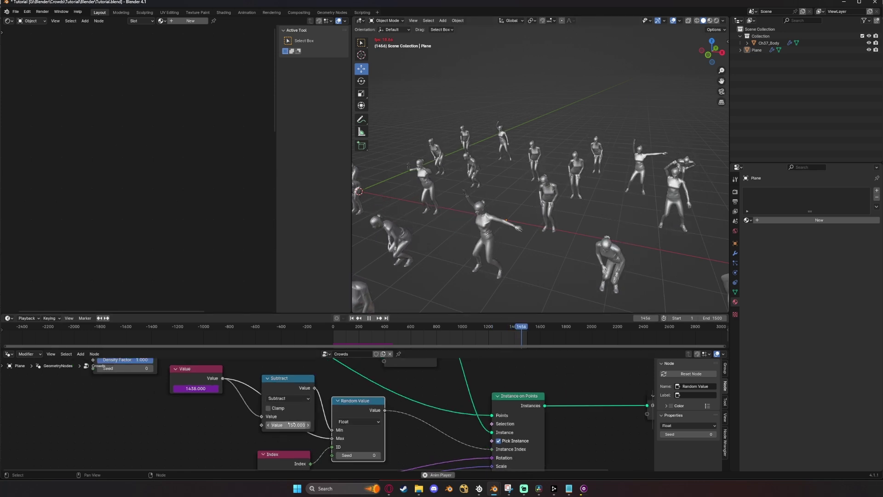
Set the second value of the Subtract node to 1000 and play the crowd from past frame 800 to check it
{"action": "left_click", "coordinate": [296, 425]}
{"action": "type", "text": "1000"}
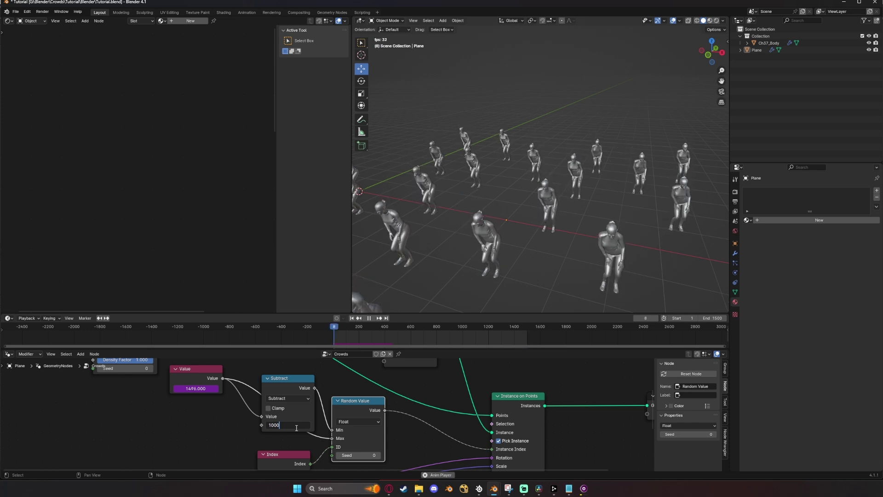
{"action": "key", "text": "Return"}
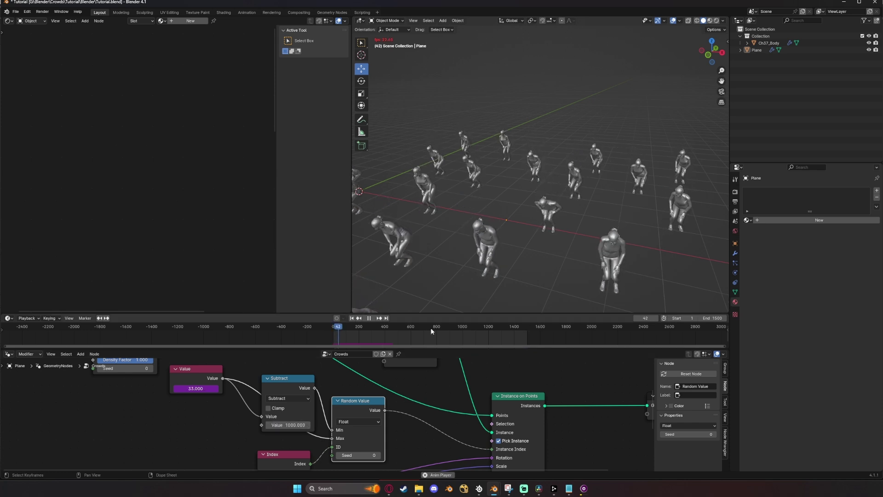
{"action": "left_click", "coordinate": [443, 328]}
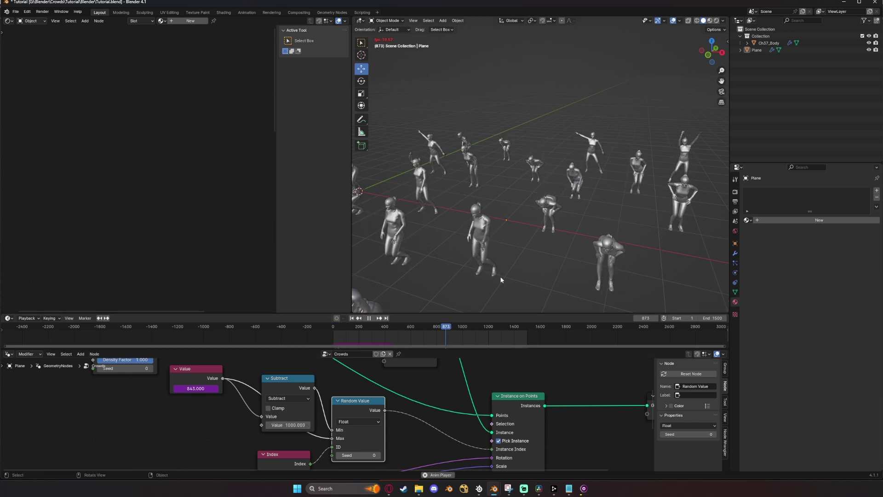
{"action": "middle_click_drag", "start_coordinate": [562, 203], "coordinate": [527, 197]}
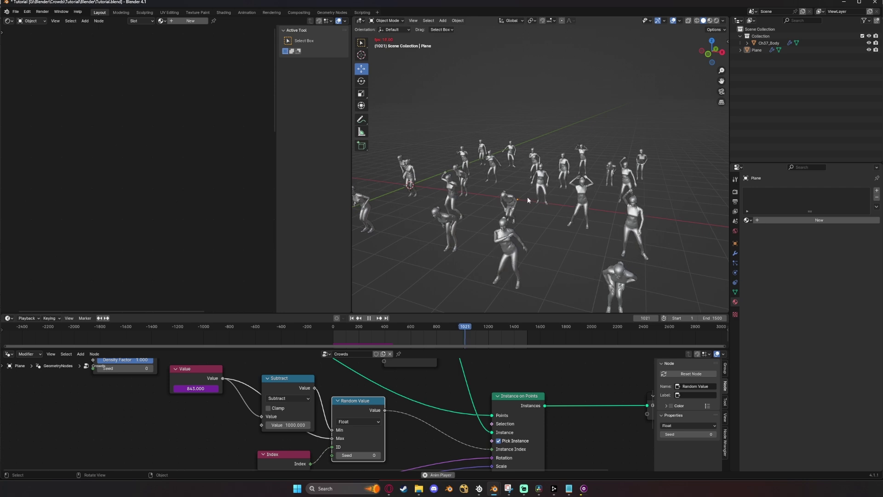
{"action": "scroll", "coordinate": [527, 197], "scroll_direction": "down", "scroll_amount": 3}
{"action": "scroll", "coordinate": [487, 203], "scroll_direction": "up", "scroll_amount": 2}
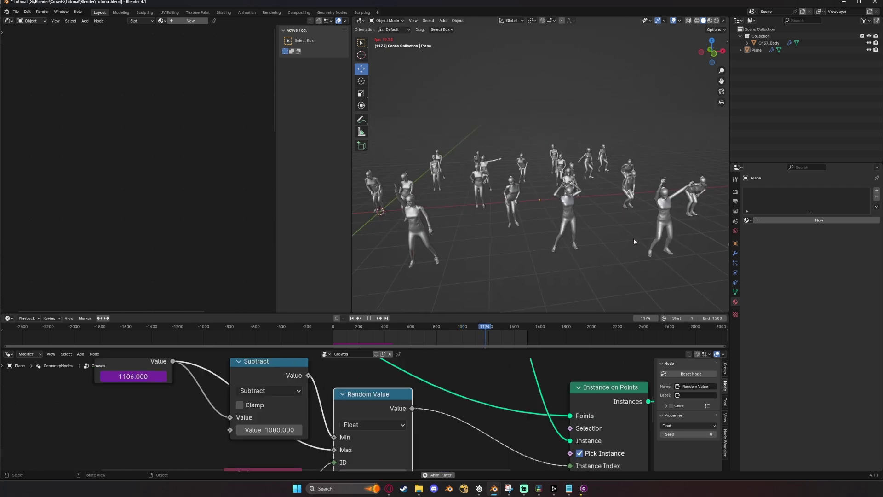
{"action": "middle_click_drag", "start_coordinate": [634, 239], "coordinate": [590, 231]}
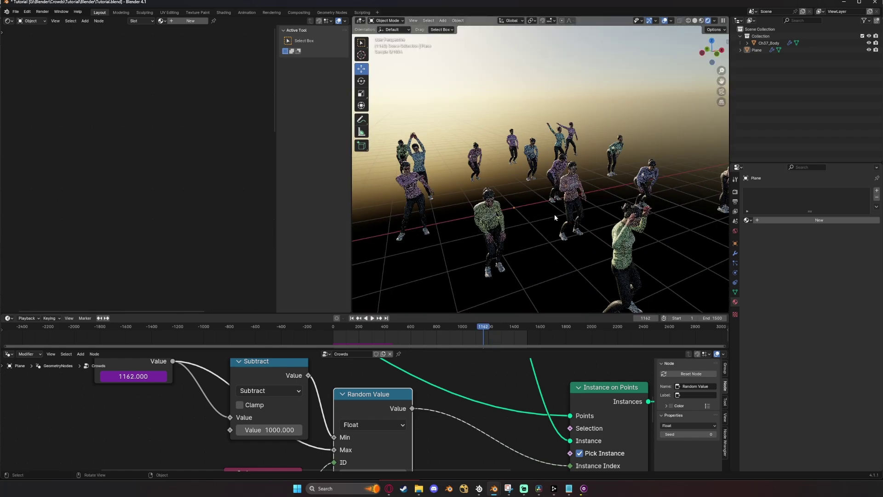
Scale the plane's mesh by 5 in Edit Mode and check the larger crowd in rendered view
{"action": "mouse_move", "coordinate": [554, 214]}
{"action": "middle_mouse_down"}
{"action": "mouse_move", "coordinate": [617, 185]}
{"action": "mouse_move", "coordinate": [549, 202]}
{"action": "mouse_move", "coordinate": [588, 212]}
{"action": "mouse_move", "coordinate": [560, 205]}
{"action": "mouse_move", "coordinate": [512, 216]}
{"action": "mouse_move", "coordinate": [542, 208]}
{"action": "mouse_move", "coordinate": [506, 189]}
{"action": "mouse_move", "coordinate": [512, 179]}
{"action": "mouse_move", "coordinate": [536, 233]}
{"action": "mouse_move", "coordinate": [530, 218]}
{"action": "mouse_move", "coordinate": [543, 221]}
{"action": "middle_mouse_up"}
{"action": "scroll", "coordinate": [512, 180], "scroll_direction": "down", "scroll_amount": 5}
{"action": "left_click", "coordinate": [543, 217]}
{"action": "scroll", "coordinate": [542, 219], "scroll_direction": "down", "scroll_amount": 3}
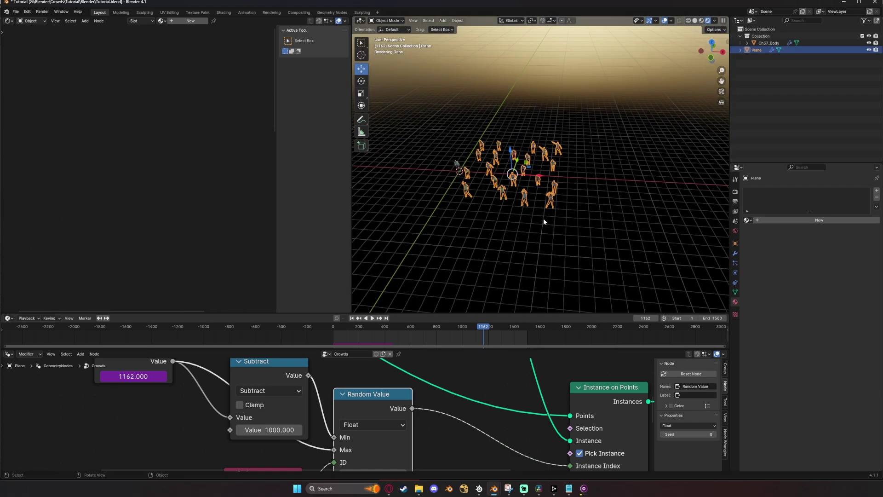
{"action": "key", "text": "Tab"}
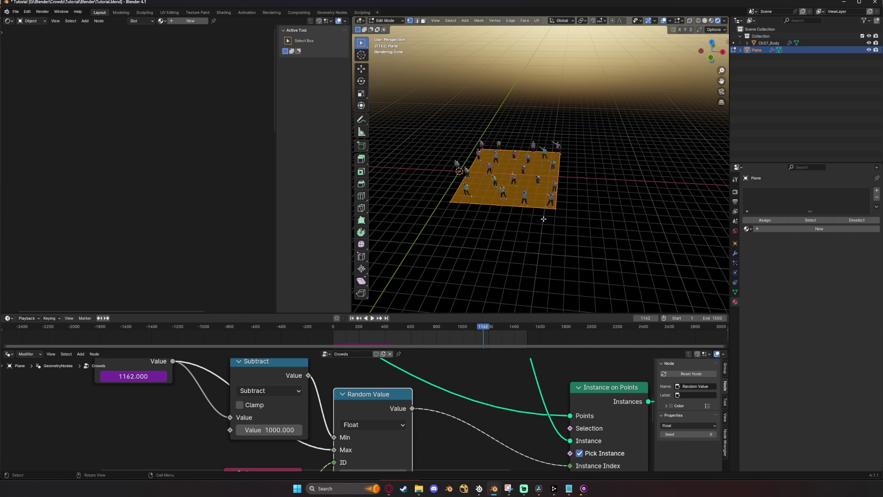
{"action": "key", "text": "s"}
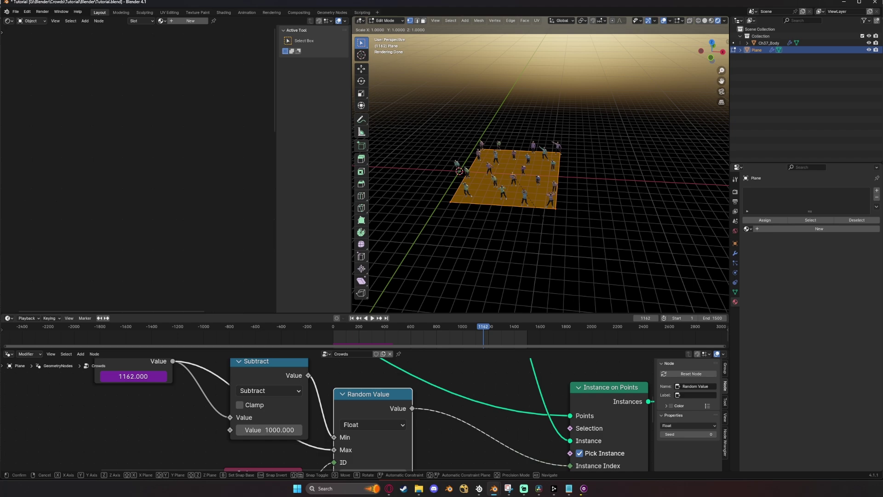
{"action": "key", "text": "5"}
{"action": "key", "text": "Return"}
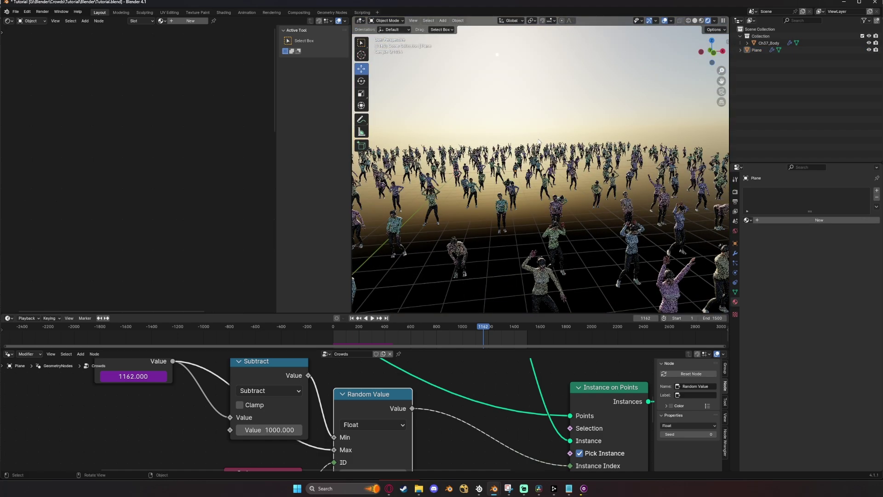
{"action": "middle_click_drag", "start_coordinate": [552, 138], "coordinate": [539, 161]}
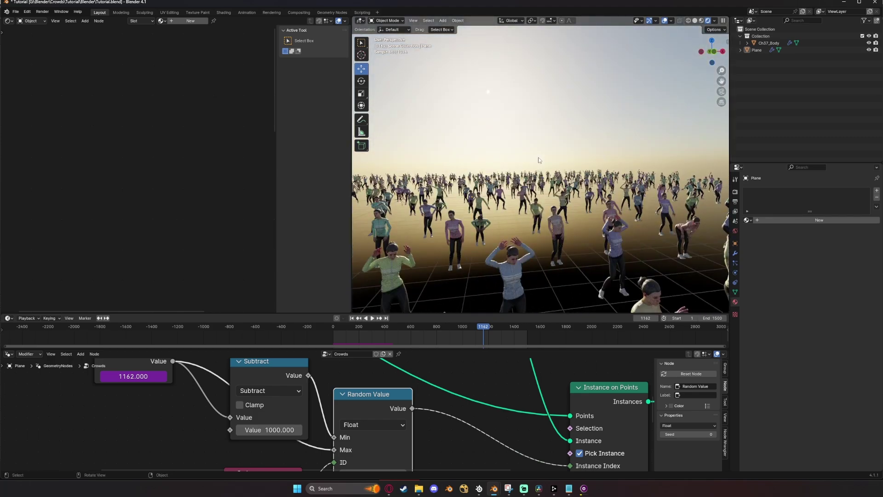
{"action": "middle_click_drag", "start_coordinate": [539, 160], "coordinate": [580, 193]}
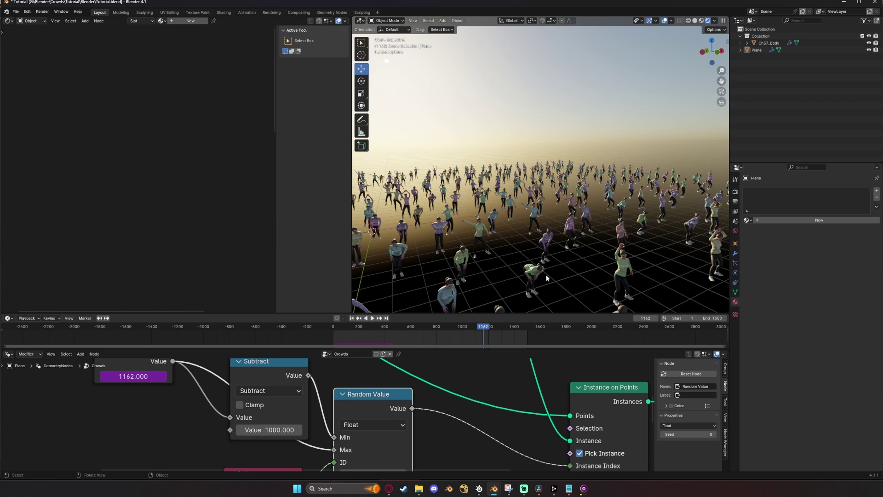
Move the Instance on Points and Group Output nodes further right, widening the gap to the other nodes
{"action": "scroll", "coordinate": [424, 415], "scroll_direction": "down", "scroll_amount": 5}
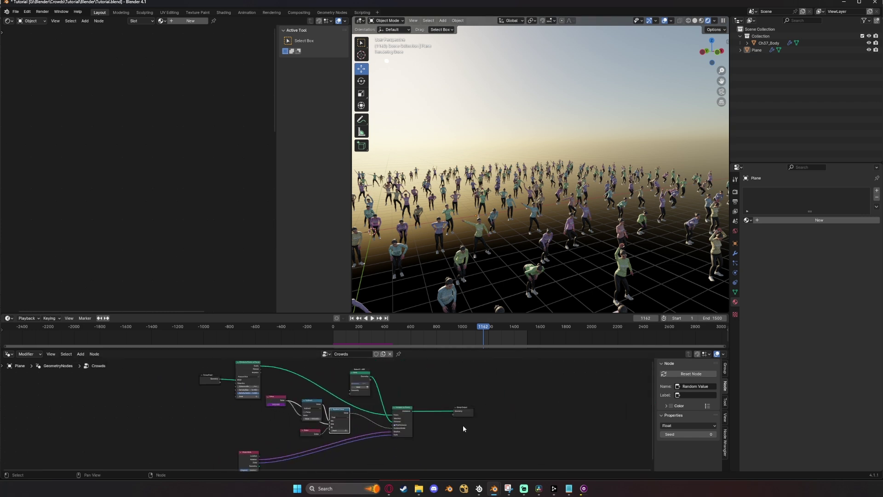
{"action": "scroll", "coordinate": [464, 426], "scroll_direction": "up", "scroll_amount": 2}
{"action": "left_click_drag", "start_coordinate": [508, 437], "coordinate": [415, 404]}
{"action": "key", "text": "g"}
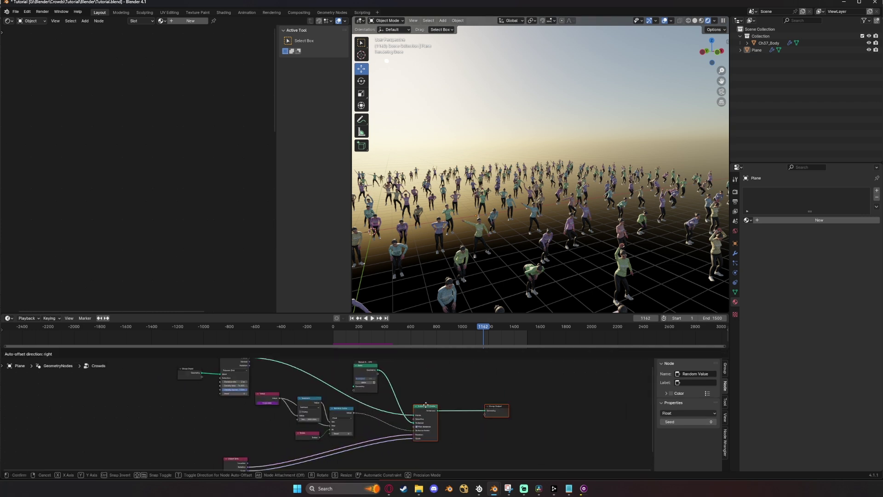
{"action": "left_click", "coordinate": [474, 403]}
{"action": "scroll", "coordinate": [435, 416], "scroll_direction": "down", "scroll_amount": 3}
{"action": "scroll", "coordinate": [384, 421], "scroll_direction": "up", "scroll_amount": 2}
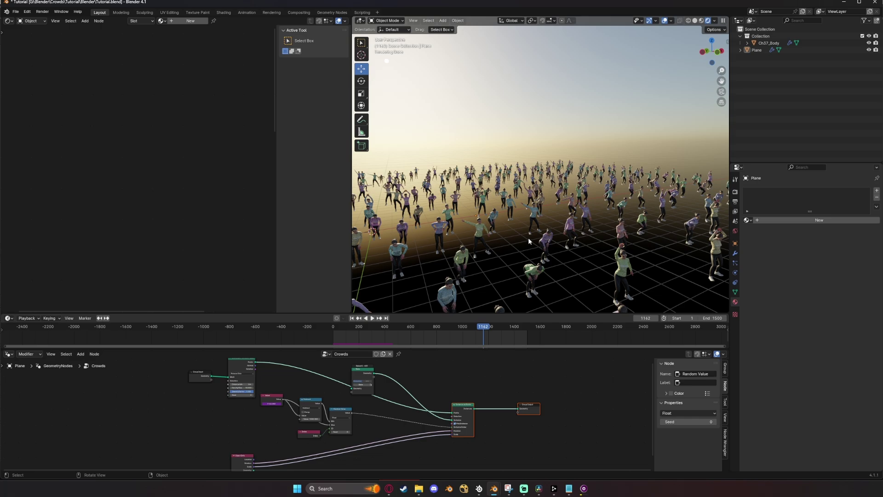
{"action": "mouse_move", "coordinate": [561, 225]}
{"action": "middle_mouse_down"}
{"action": "mouse_move", "coordinate": [524, 223]}
{"action": "mouse_move", "coordinate": [564, 229]}
{"action": "middle_mouse_up"}
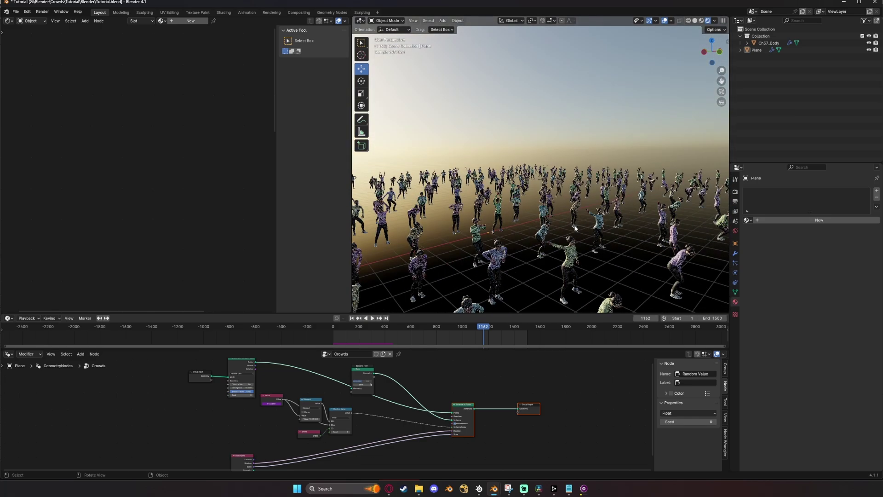